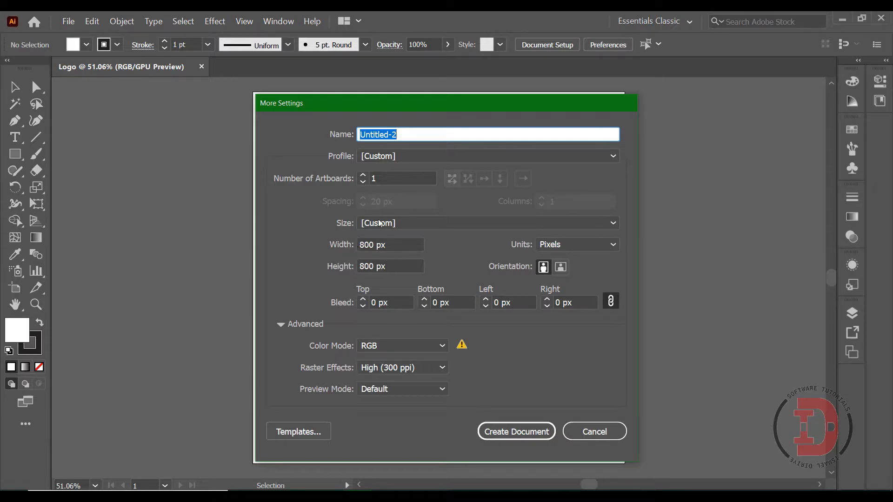
# Step: Cancel the new-document settings and create a three-point star with Radius 1 of 50 px and Radius 2 of 100 px on the artboard
pyautogui.click(623, 432)
pyautogui.moveTo(15, 154); pyautogui.dragTo(64, 221)
pyautogui.click(415, 219)
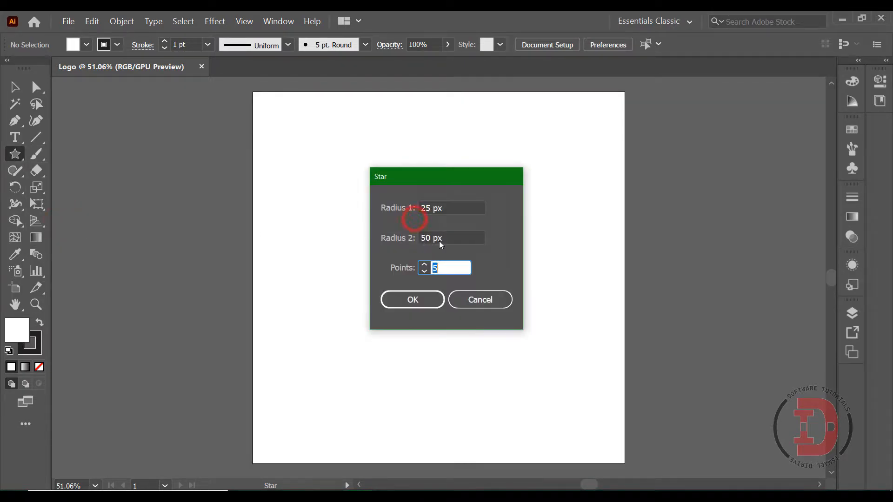
pyautogui.doubleClick(430, 206)
pyautogui.write('5')
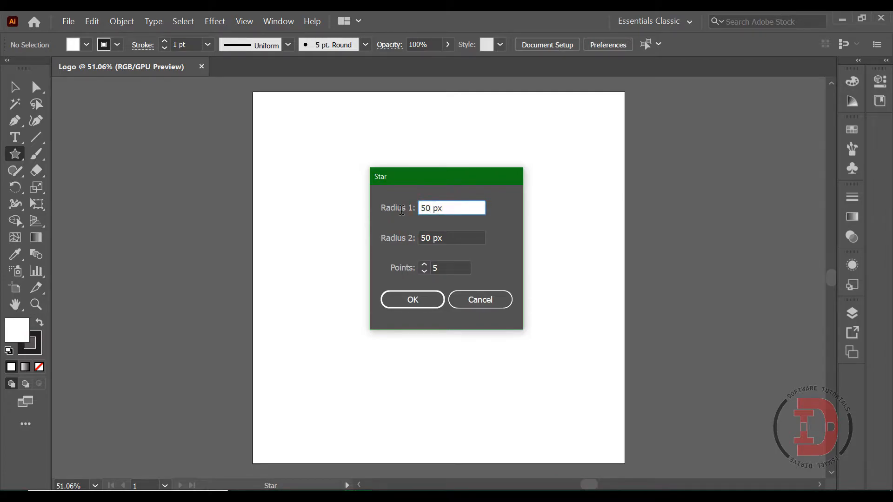
pyautogui.doubleClick(431, 235)
pyautogui.write('100')
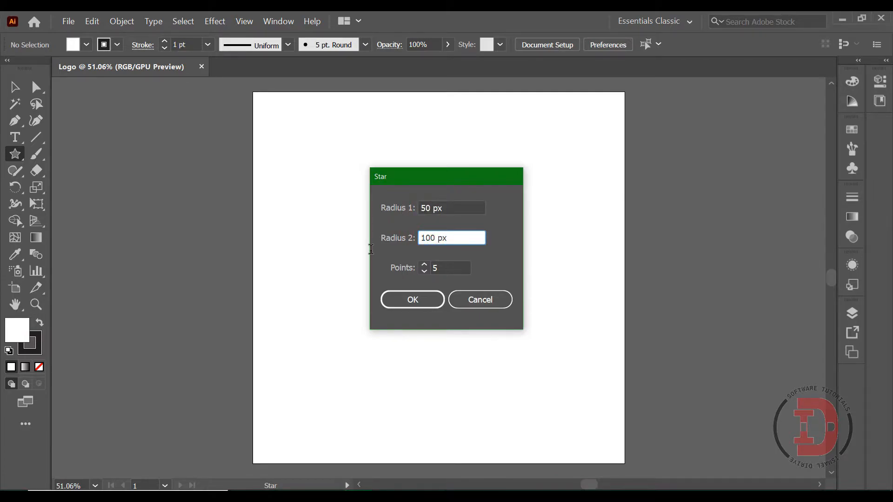
pyautogui.doubleClick(439, 266)
pyautogui.write('3')
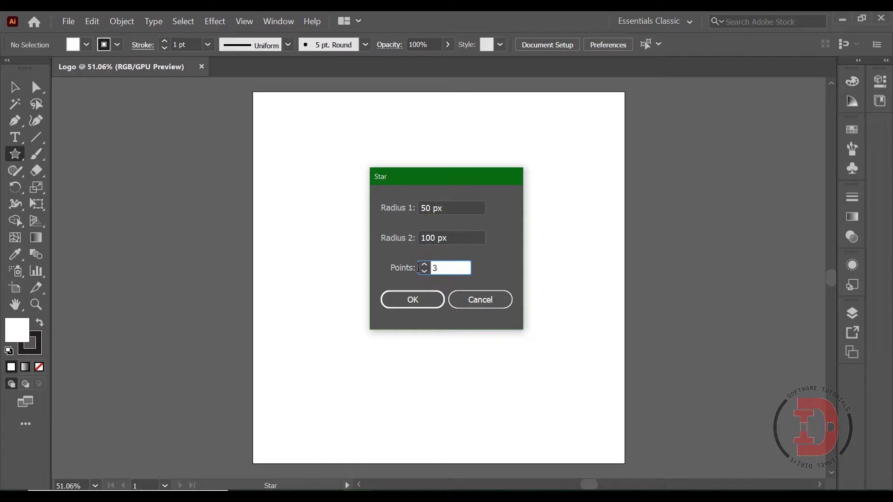
pyautogui.click(409, 300)
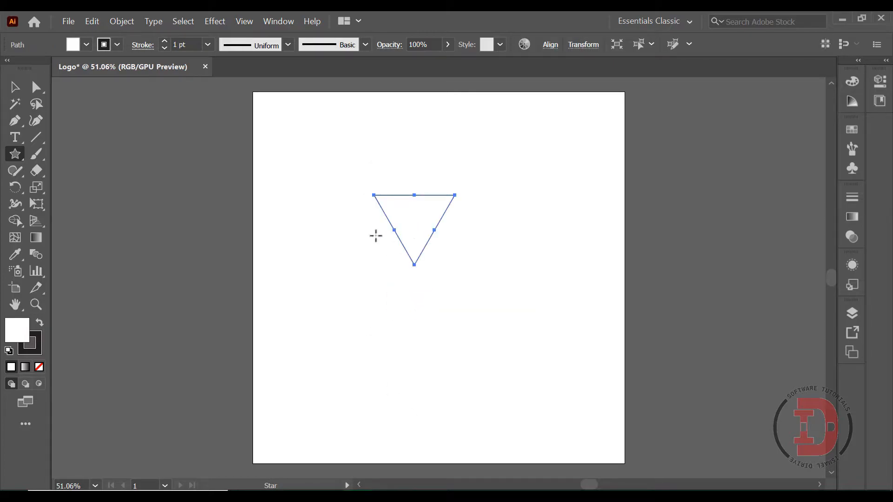
# Step: Remove the triangle's fill and set its stroke weight to 42 pt
pyautogui.click(86, 45)
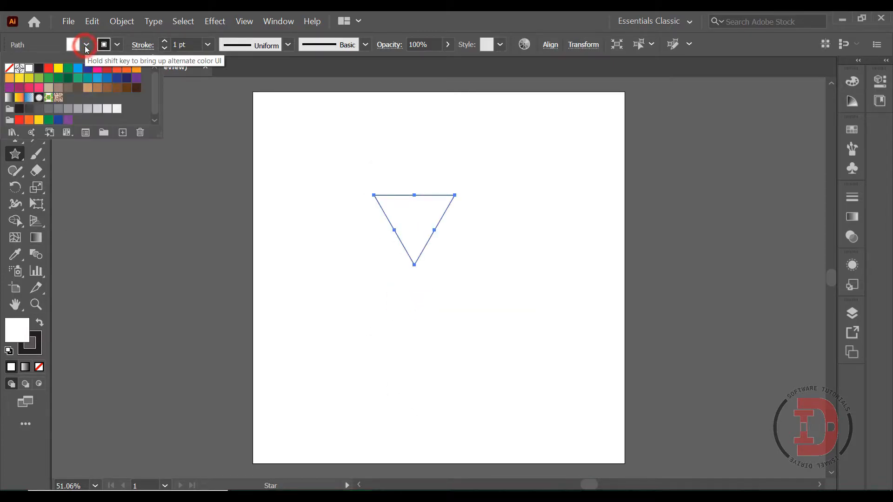
pyautogui.click(12, 72)
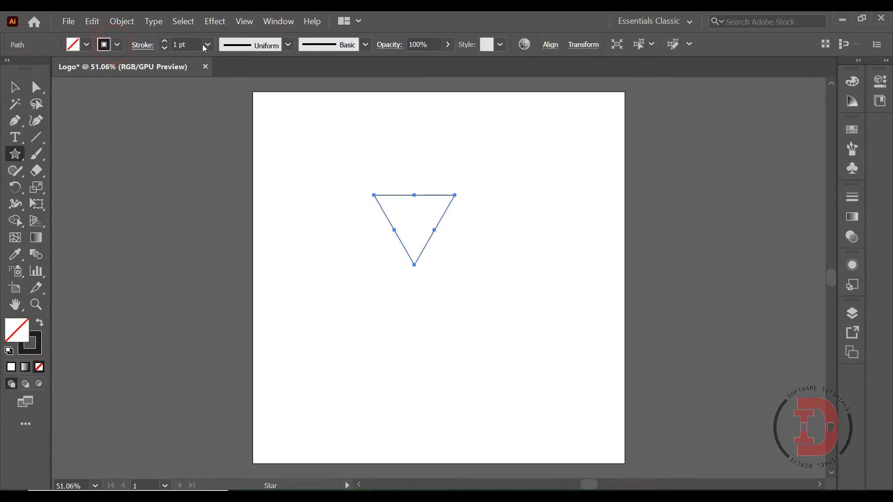
pyautogui.doubleClick(178, 45)
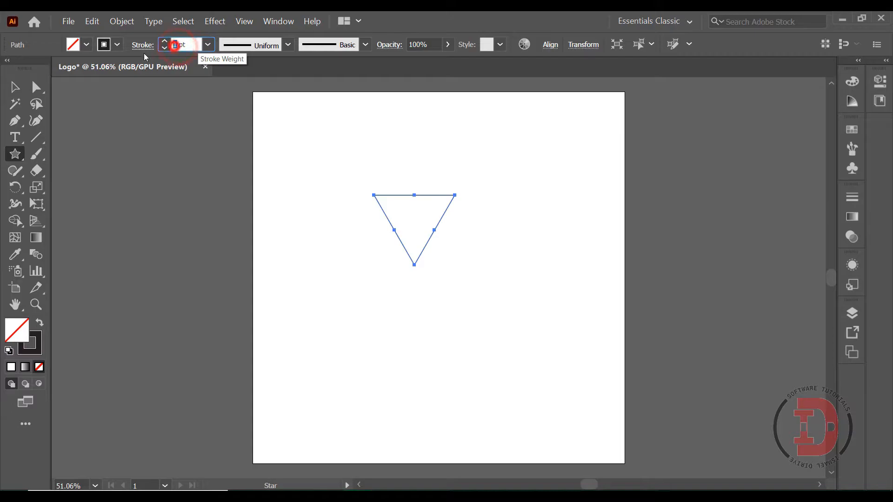
pyautogui.write('42')
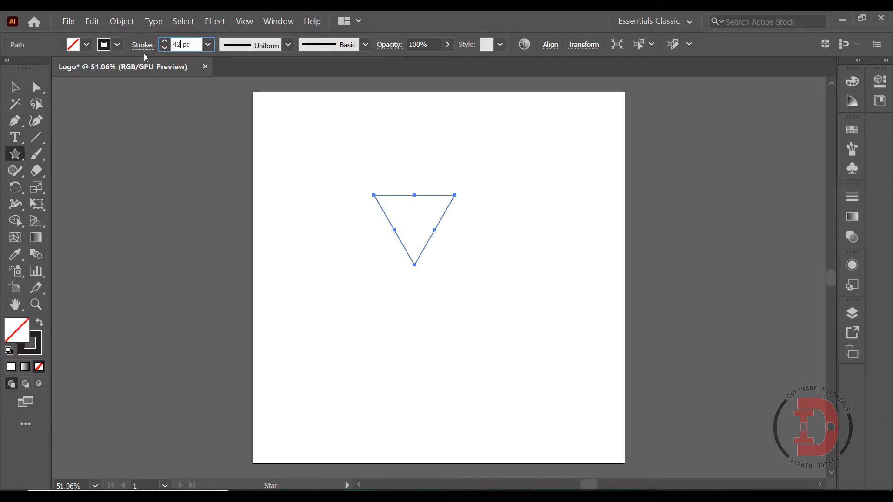
pyautogui.keyDown('ctrl'); pyautogui.click(428, 81); pyautogui.keyUp('ctrl')
pyautogui.click(15, 87)
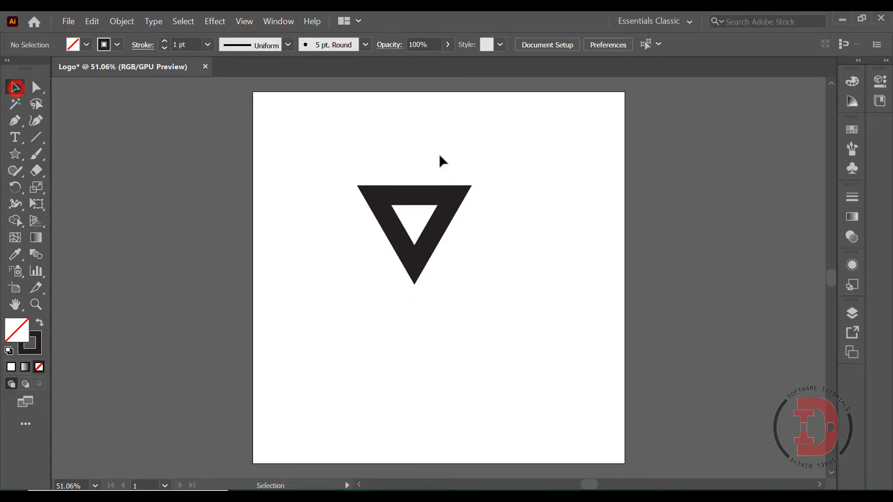
# Step: Rotate the triangle so it points upward and enlarge it to about twice its size near the artboard's centre
pyautogui.press('a')
pyautogui.scroll(-1, 404, 204)
pyautogui.moveTo(333, 162)
pyautogui.mouseDown()
pyautogui.moveTo(393, 201)
pyautogui.moveTo(470, 277)
pyautogui.moveTo(468, 159)
pyautogui.moveTo(366, 144)
pyautogui.moveTo(339, 153)
pyautogui.mouseUp()
pyautogui.press('v')
pyautogui.moveTo(455, 254); pyautogui.dragTo(517, 321)
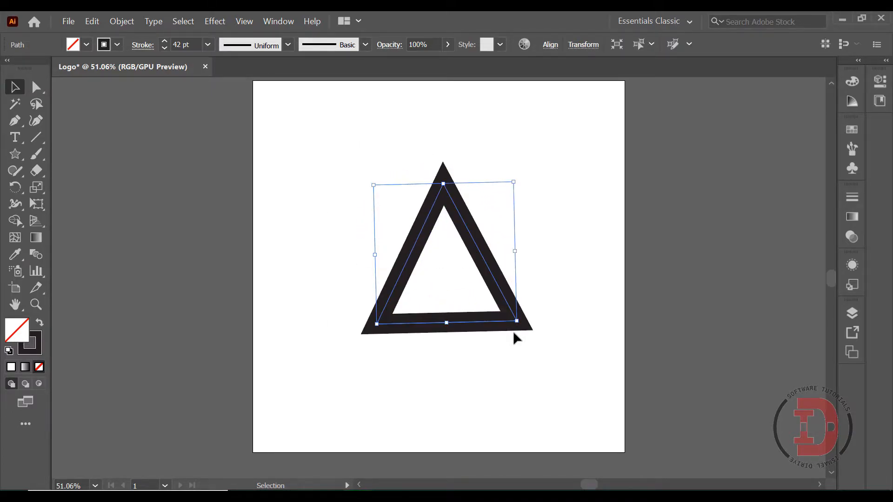
pyautogui.click(558, 255)
# Step: Duplicate the triangle by copy and paste, and scale the copy down to about half its size
pyautogui.click(393, 284)
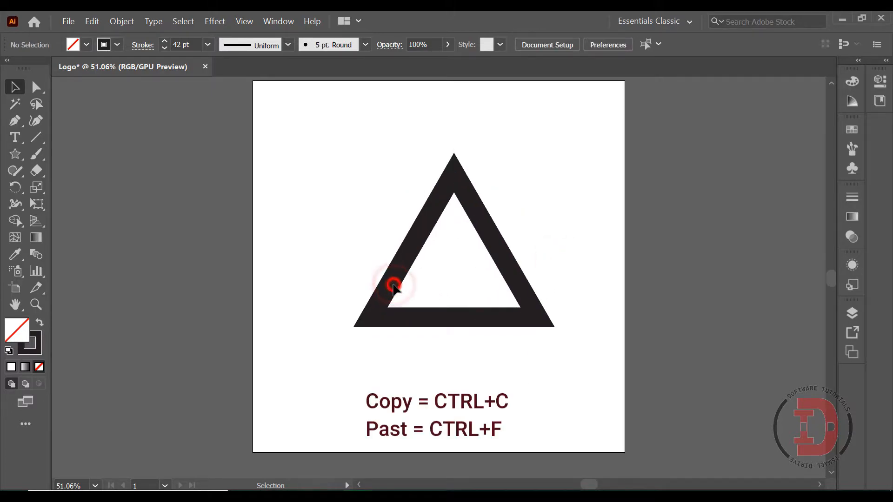
pyautogui.moveTo(363, 168); pyautogui.dragTo(512, 325)
pyautogui.press('a')
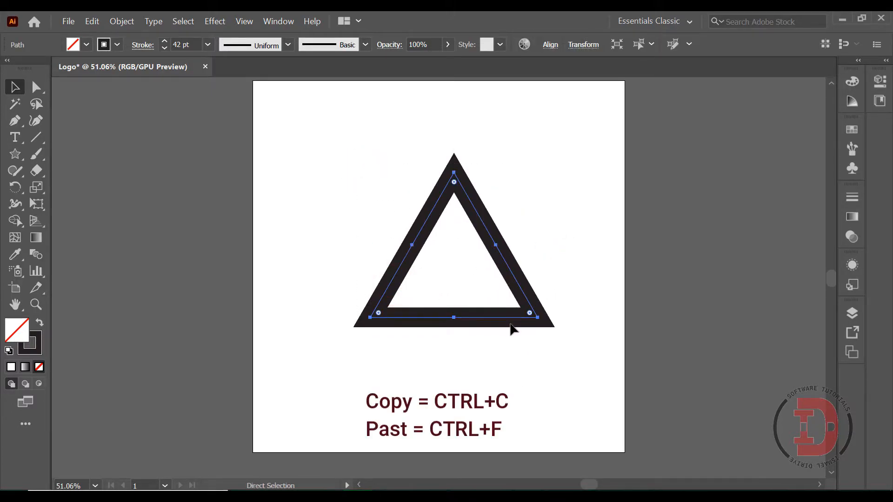
pyautogui.hotkey('ctrl', 'c')
pyautogui.hotkey('ctrl', 'v')
pyautogui.press('v')
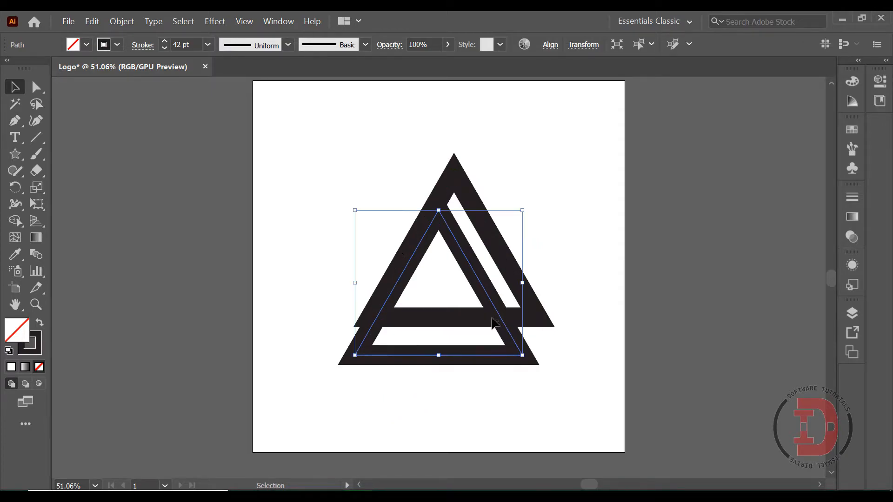
pyautogui.moveTo(522, 210); pyautogui.dragTo(436, 285)
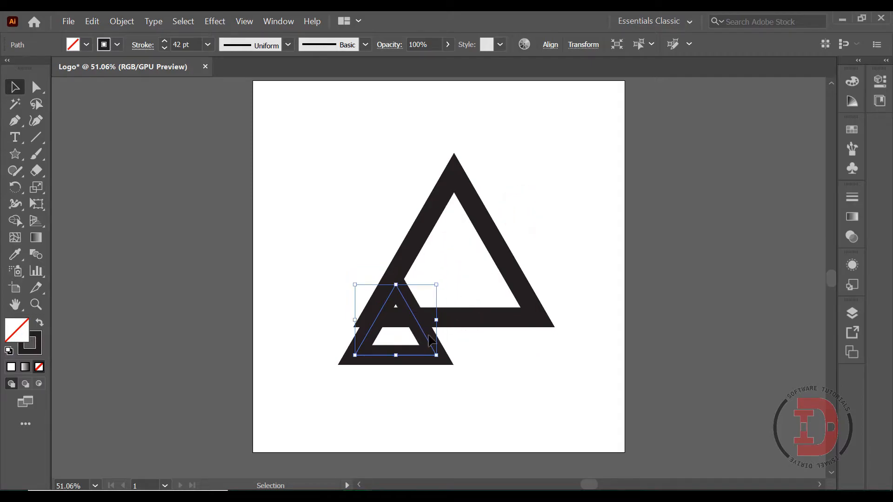
# Step: Nudge the small triangle up and right until it sits inside the large one, and shrink it slightly
pyautogui.hotkey('ctrl', 'a')
pyautogui.hotkey('shift', 'Right')
pyautogui.hotkey('shift', 'Right')
pyautogui.hotkey('shift', 'Right')
pyautogui.hotkey('shift', 'Right')
pyautogui.hotkey('shift', 'Right')
pyautogui.hotkey('shift', 'Right')
pyautogui.hotkey('shift', 'Right')
pyautogui.hotkey('shift', 'Right')
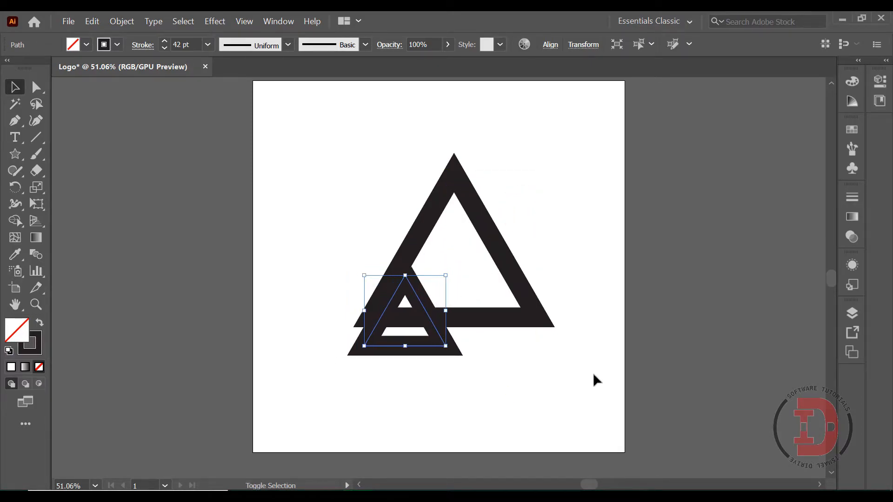
pyautogui.hotkey('shift', 'Up')
pyautogui.hotkey('shift', 'Up')
pyautogui.hotkey('shift', 'Up')
pyautogui.hotkey('shift', 'Up')
pyautogui.hotkey('shift', 'Right')
pyautogui.hotkey('shift', 'Right')
pyautogui.hotkey('shift', 'Up')
pyautogui.hotkey('shift', 'Up')
pyautogui.hotkey('shift', 'Up')
pyautogui.hotkey('shift', 'Up')
pyautogui.hotkey('shift', 'Up')
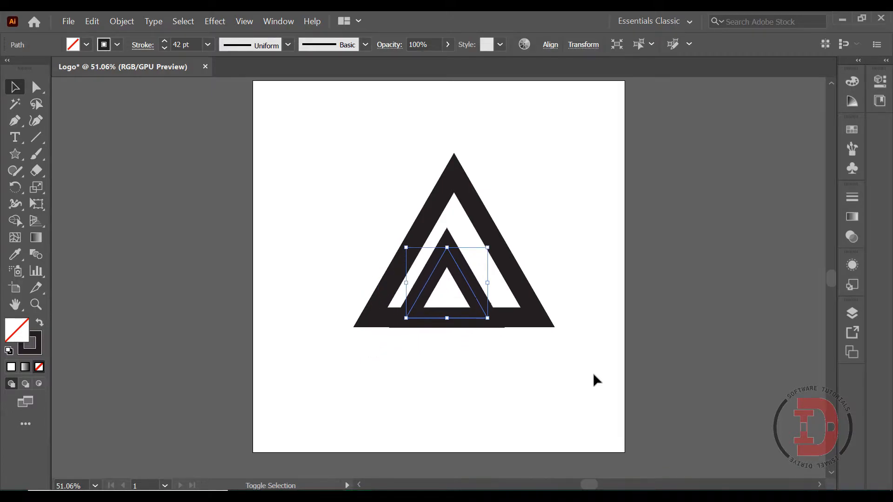
pyautogui.hotkey('shift', 'Right')
pyautogui.hotkey('shift', 'Right')
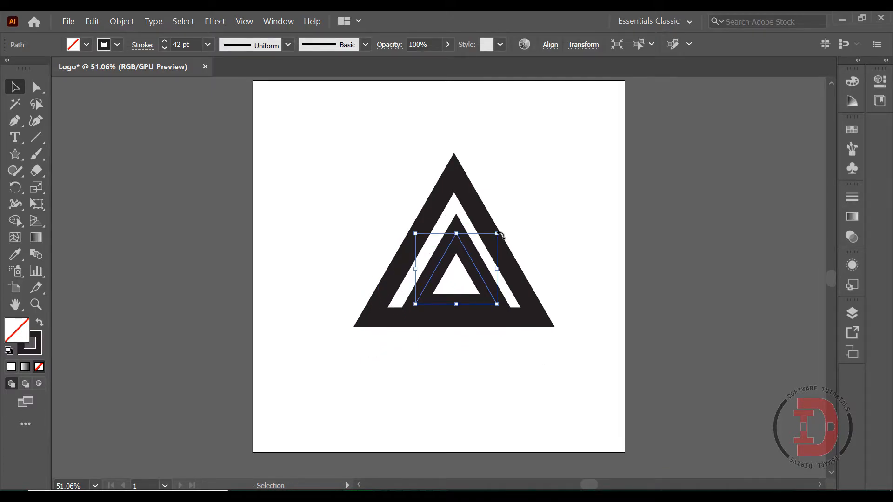
pyautogui.moveTo(498, 233); pyautogui.dragTo(483, 245)
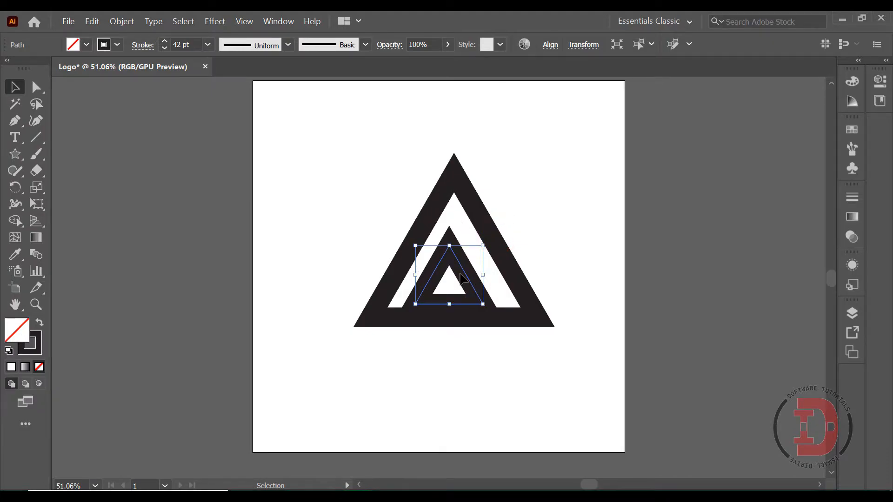
# Step: Align both triangles to each other by their horizontal and vertical centres
pyautogui.hotkey('ctrl', 'a')
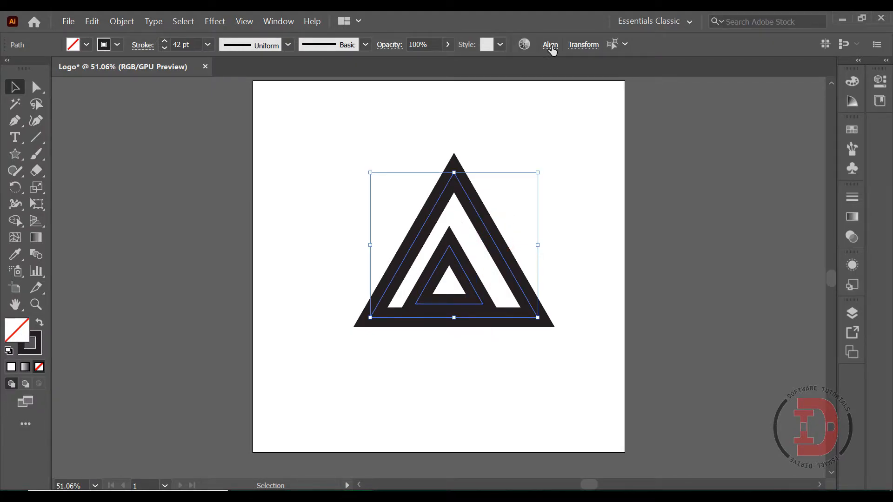
pyautogui.click(550, 45)
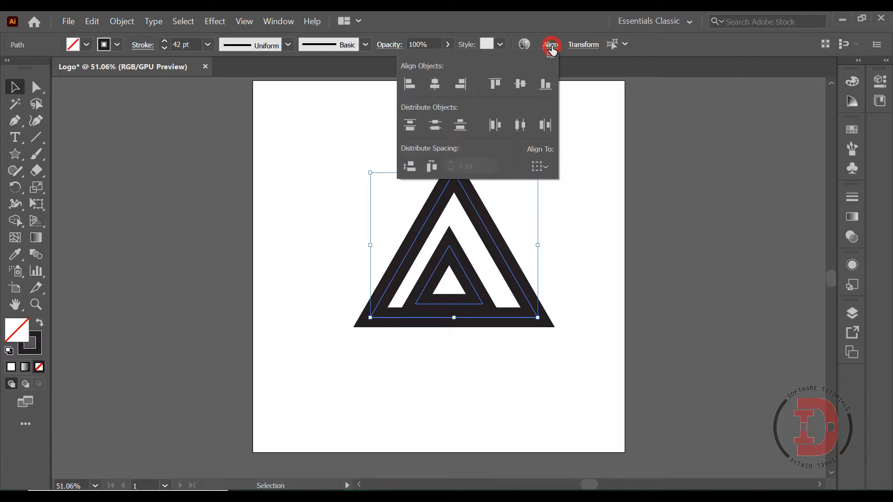
pyautogui.click(435, 83)
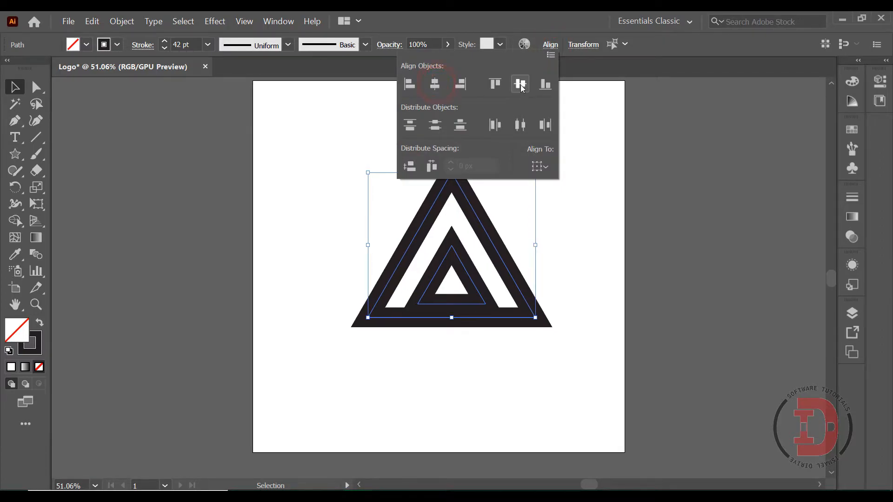
pyautogui.click(520, 84)
pyautogui.click(664, 135)
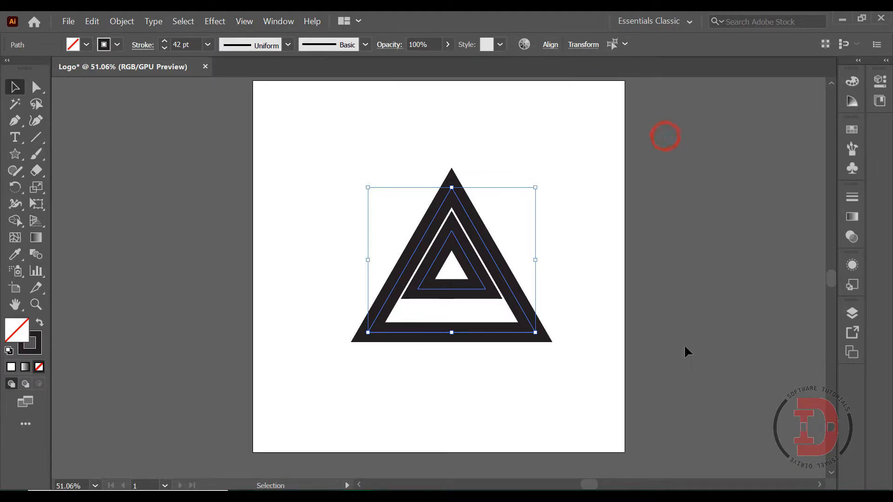
# Step: Nudge the inner triangle down so the gap to the outer triangle is more even on all sides
pyautogui.moveTo(462, 312)
pyautogui.mouseDown()
pyautogui.moveTo(434, 287)
pyautogui.moveTo(449, 284)
pyautogui.moveTo(457, 302)
pyautogui.mouseUp()
pyautogui.hotkey('shift', 'Down')
pyautogui.hotkey('shift', 'Down')
pyautogui.hotkey('shift', 'Down')
pyautogui.hotkey('shift', 'Down')
pyautogui.hotkey('shift', 'Down')
pyautogui.hotkey('shift', 'Down')
pyautogui.hotkey('shift', 'Down')
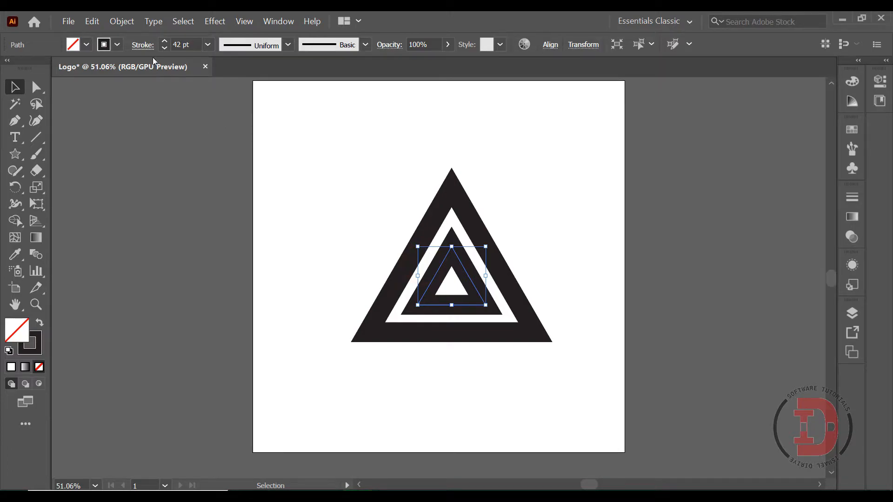
# Step: Set the inner triangle's stroke weight to 20 pt
pyautogui.doubleClick(181, 45)
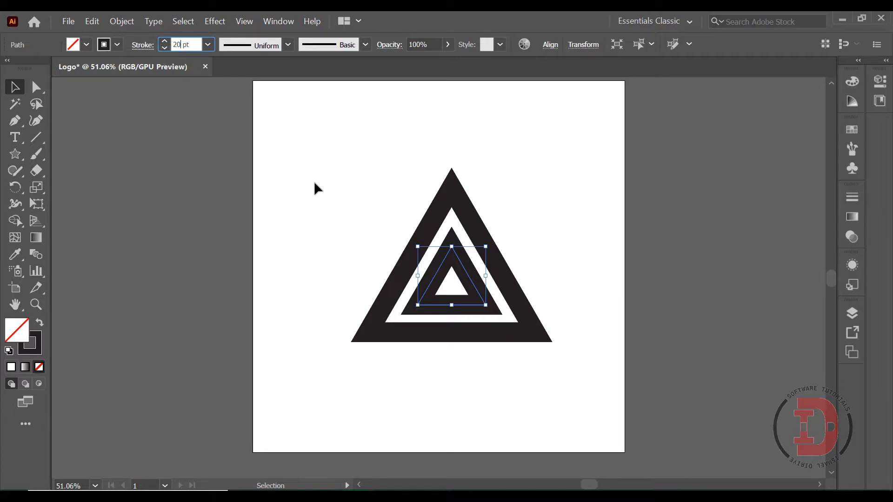
pyautogui.press('Return')
pyautogui.click(440, 266)
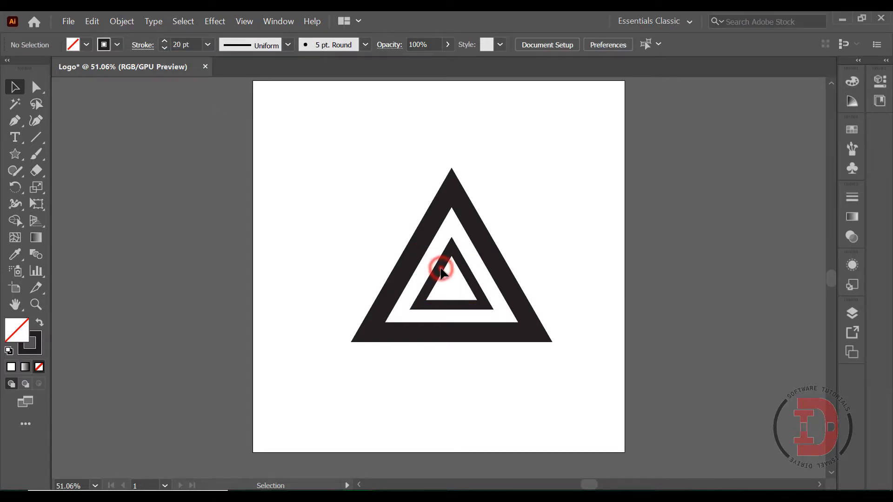
pyautogui.click(437, 257)
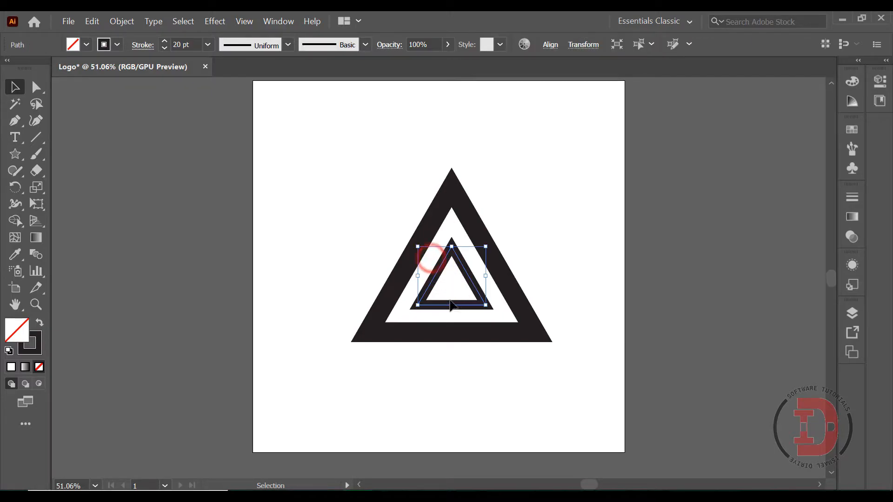
# Step: Fill the inner triangle with the Black swatch and deselect it
pyautogui.click(85, 46)
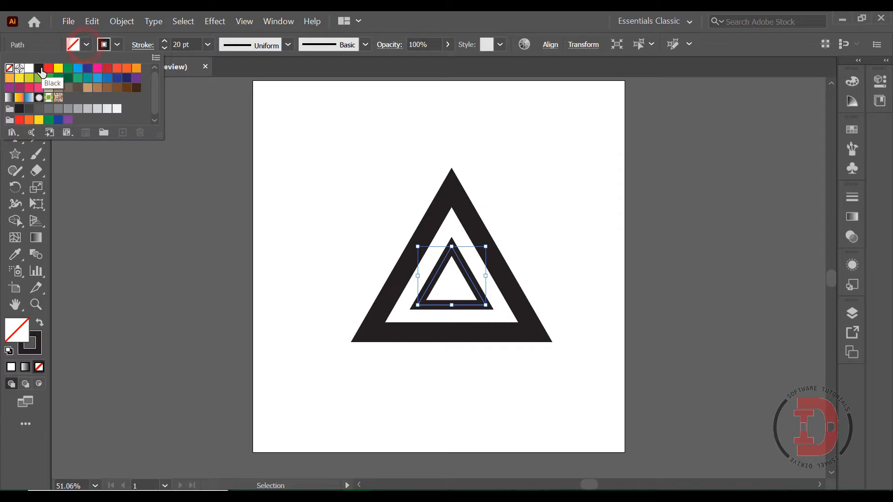
pyautogui.click(39, 68)
pyautogui.click(164, 233)
pyautogui.click(162, 232)
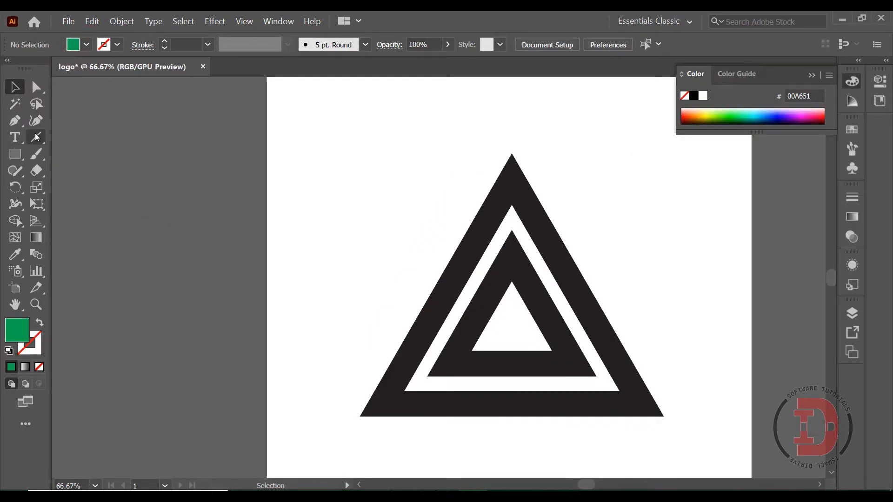
# Step: Draw a line along the outer triangle's left outer edge, from apex to base corner, with a 5 pt green stroke
pyautogui.click(36, 138)
pyautogui.moveTo(511, 153)
pyautogui.mouseDown()
pyautogui.moveTo(357, 361)
pyautogui.moveTo(359, 415)
pyautogui.mouseUp()
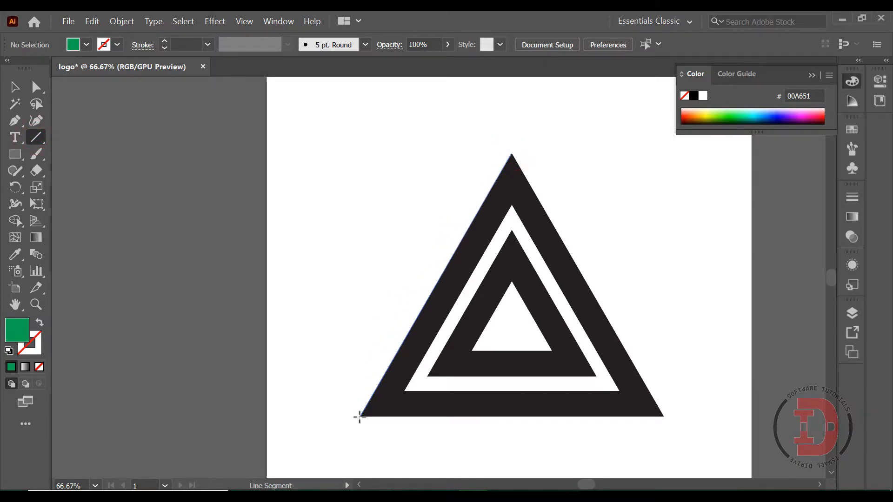
pyautogui.click(117, 44)
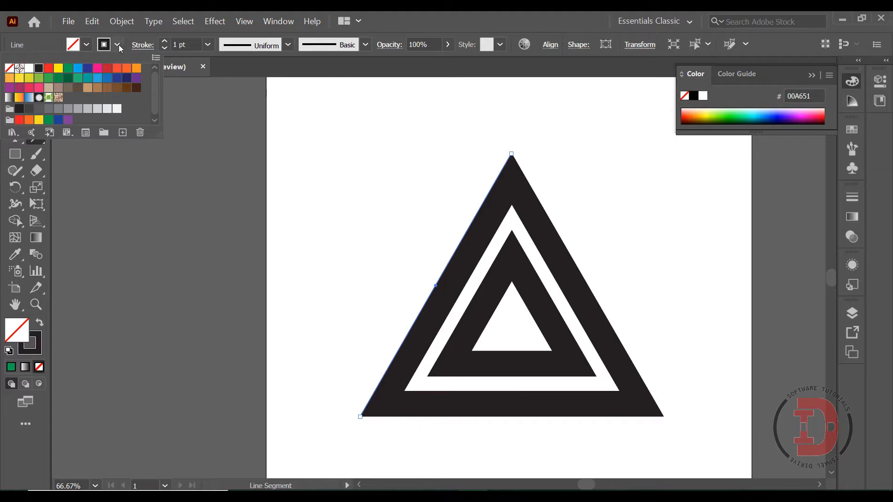
pyautogui.click(68, 68)
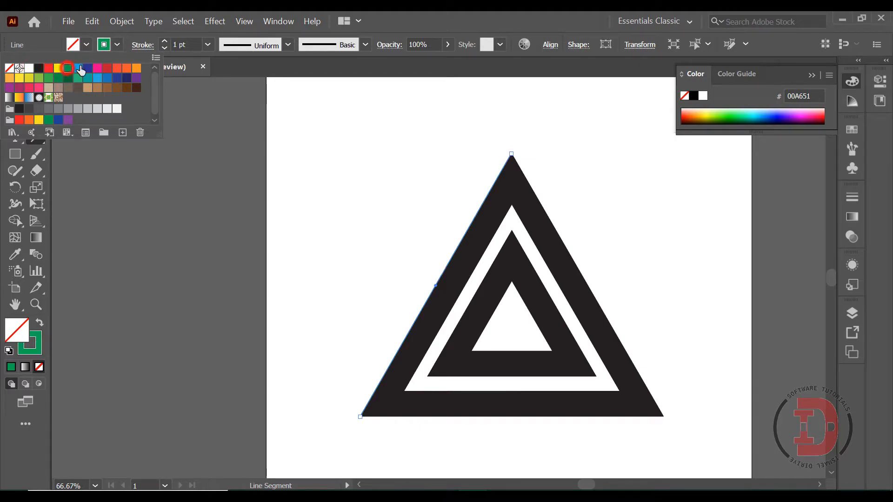
pyautogui.click(176, 45)
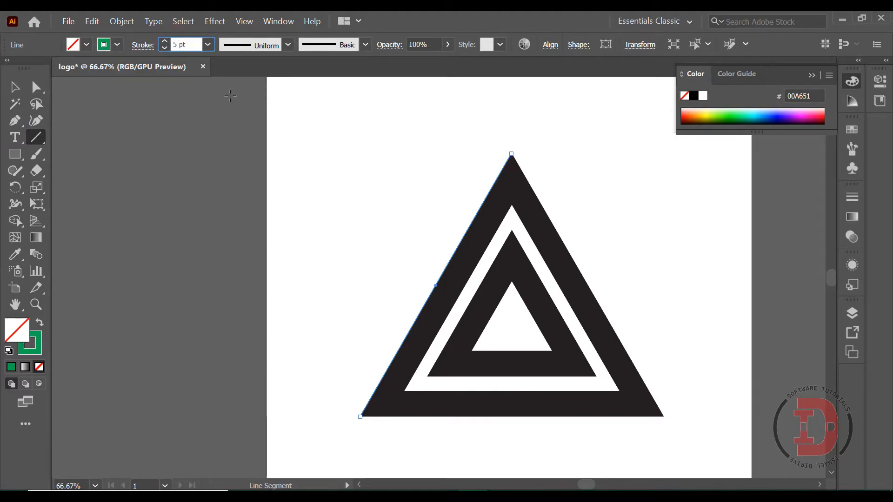
pyautogui.click(15, 87)
pyautogui.click(340, 230)
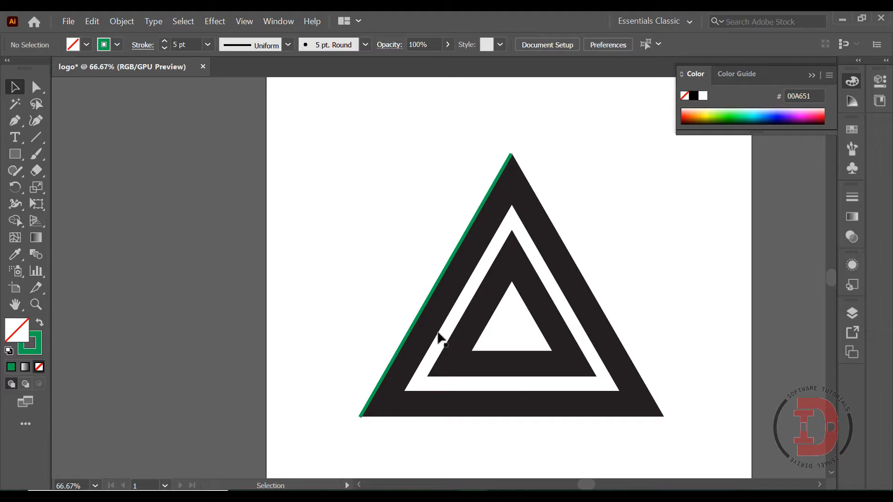
# Step: Move the green line onto the inner edge of the outer triangle's left side
pyautogui.moveTo(442, 279); pyautogui.dragTo(465, 290)
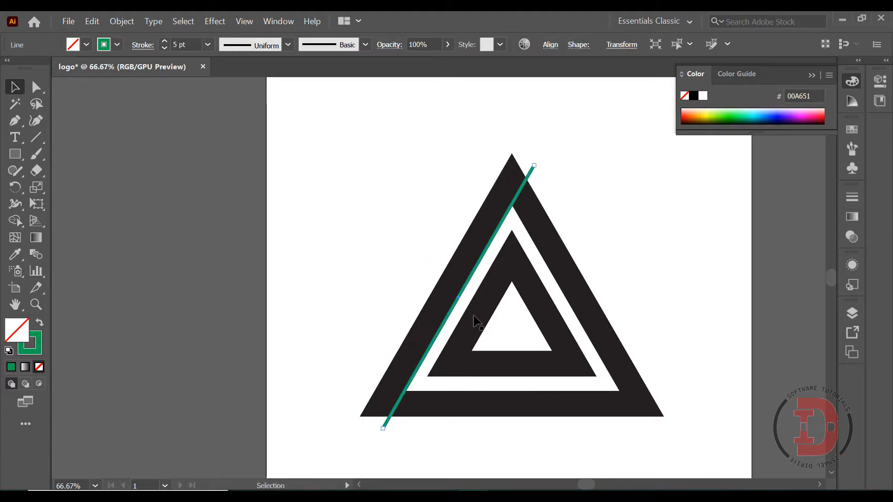
# Step: Expand the fill and stroke of both nested triangles into shapes, then deselect them
pyautogui.click(581, 214)
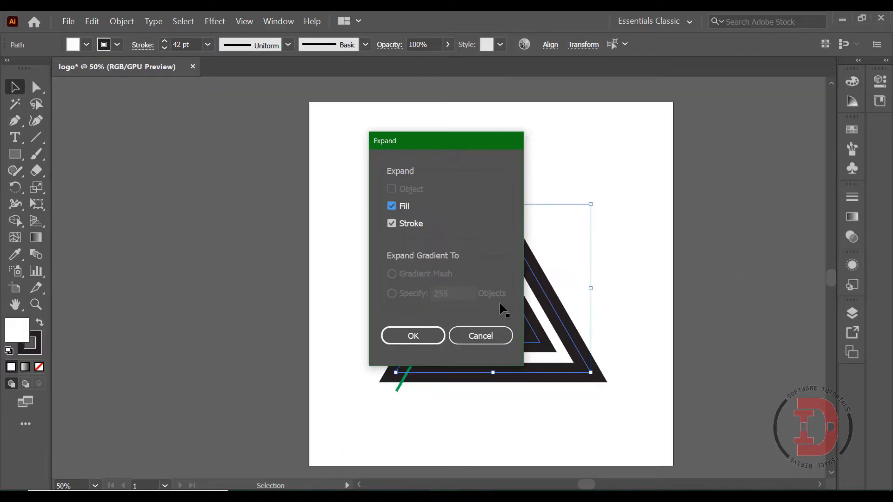
pyautogui.click(421, 334)
pyautogui.click(635, 216)
# Step: Fill the whole expanded inner triangle group with the Black swatch and deselect it
pyautogui.click(512, 298)
pyautogui.click(86, 45)
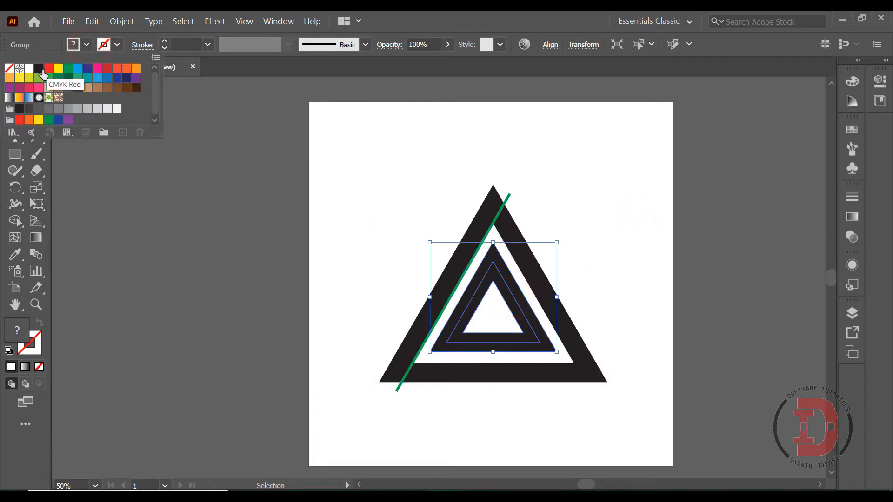
pyautogui.click(43, 69)
pyautogui.click(606, 188)
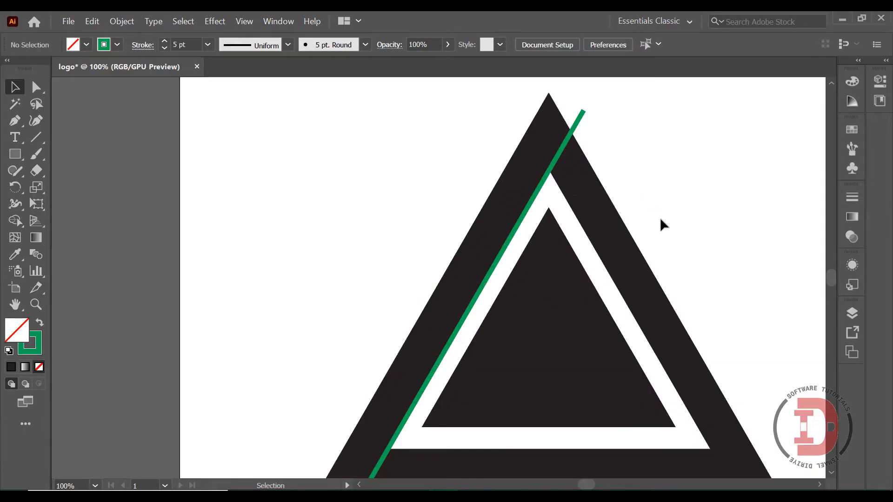
# Step: Unite the inner triangle's pieces into a single solid shape with Pathfinder and deselect it
pyautogui.scroll(-1, 660, 217)
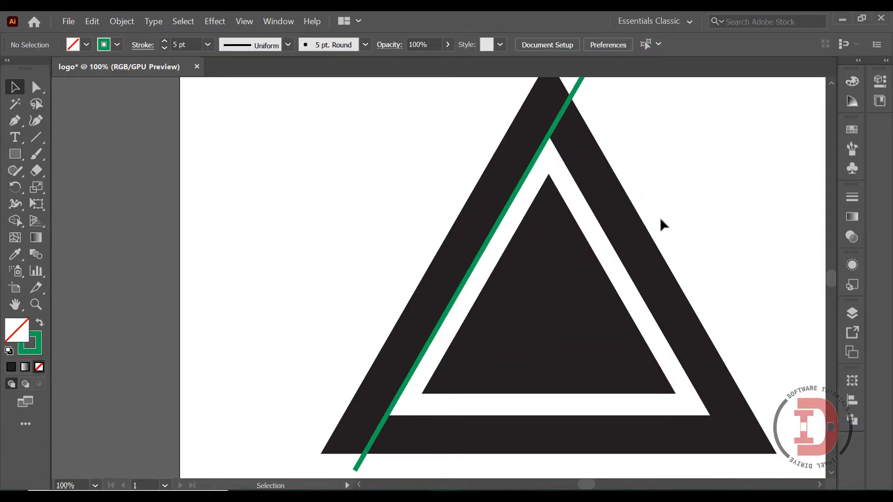
pyautogui.press('F6')
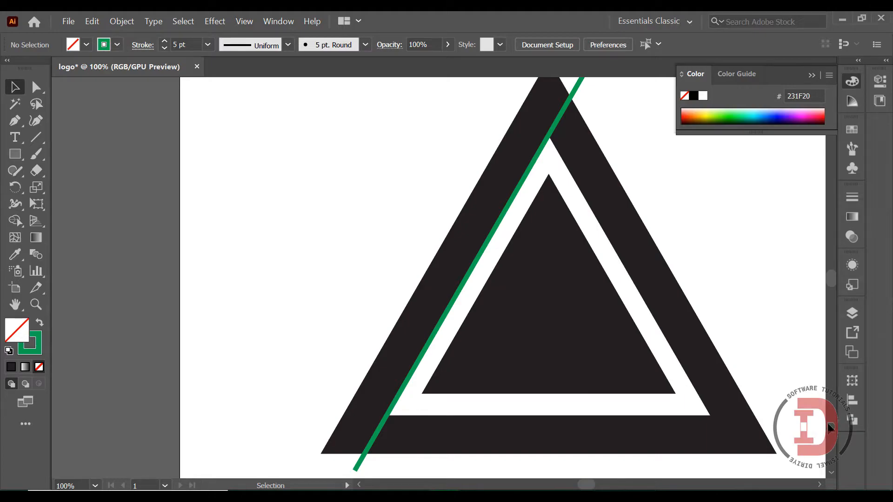
pyautogui.click(852, 421)
pyautogui.click(777, 321)
pyautogui.click(817, 373)
pyautogui.click(622, 346)
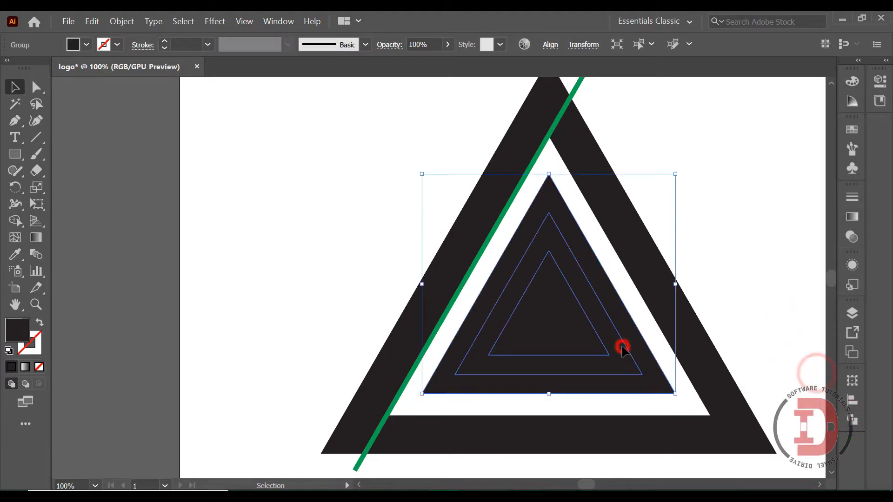
pyautogui.click(852, 420)
pyautogui.click(688, 411)
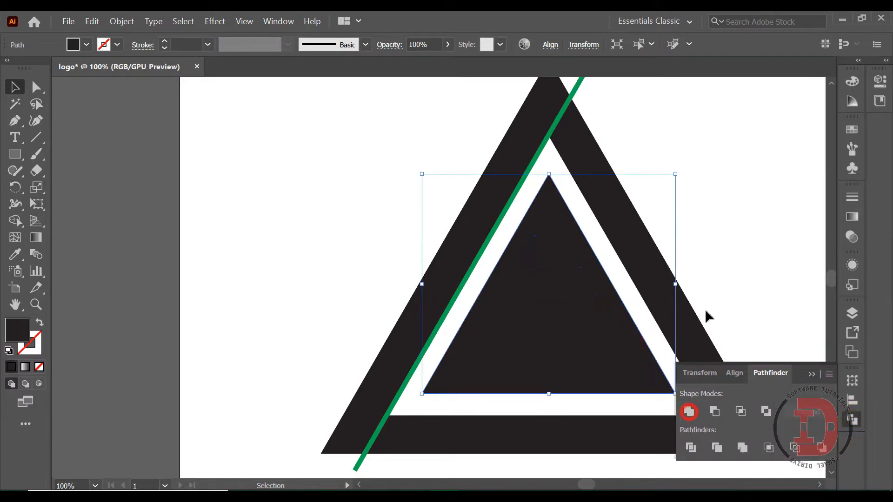
pyautogui.click(749, 263)
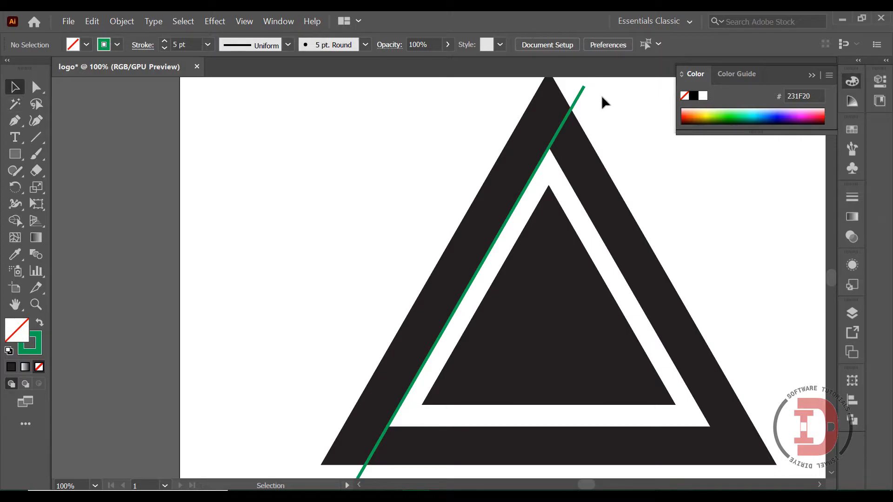
# Step: Set the slanted green line's stroke to 3 pt and use the line to divide the objects below it
pyautogui.moveTo(601, 95); pyautogui.dragTo(577, 81)
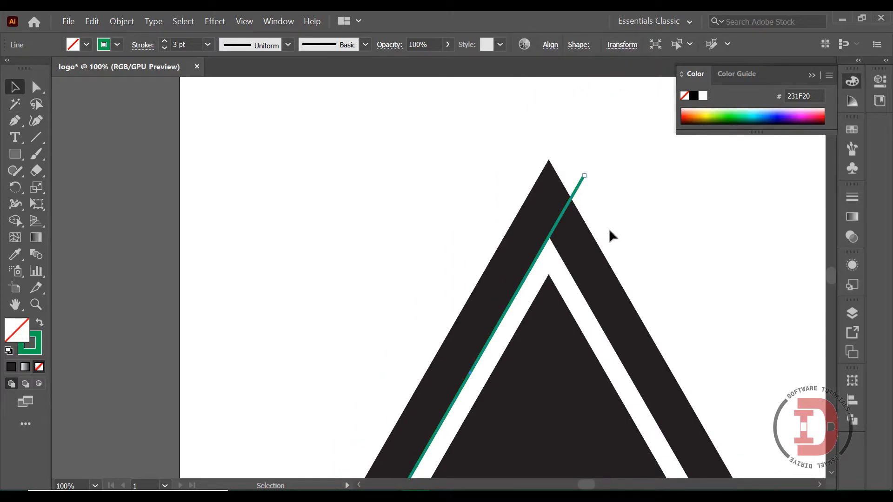
pyautogui.scroll(-3, 607, 232)
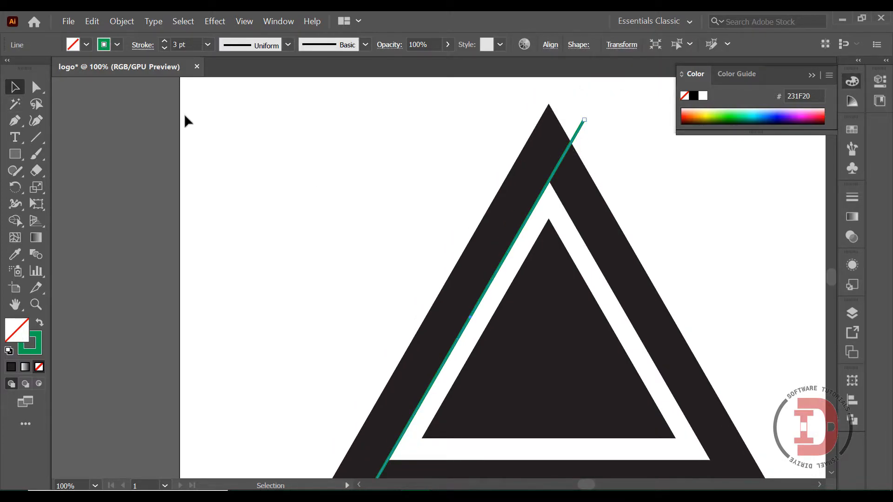
pyautogui.click(119, 21)
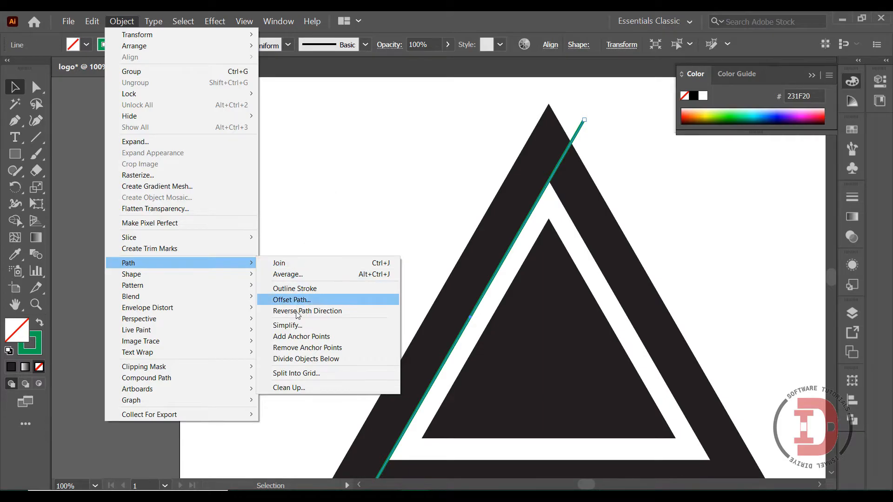
pyautogui.click(299, 359)
pyautogui.scroll(-2, 599, 263)
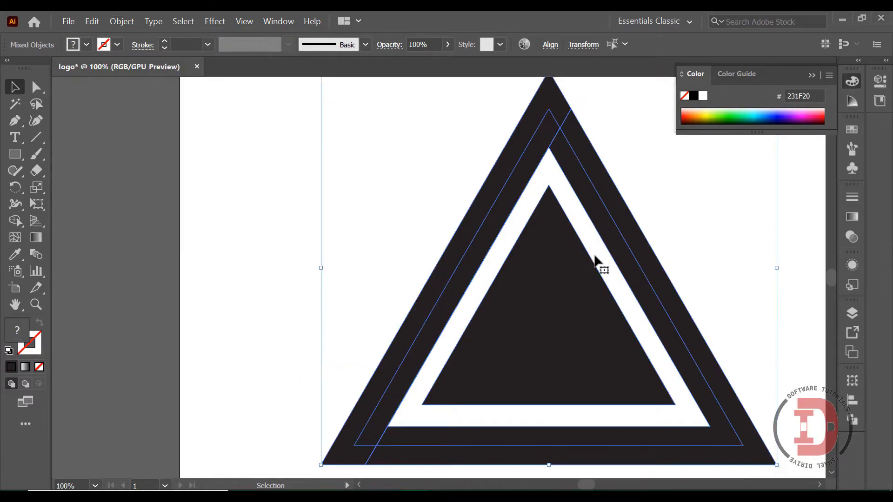
pyautogui.click(277, 272)
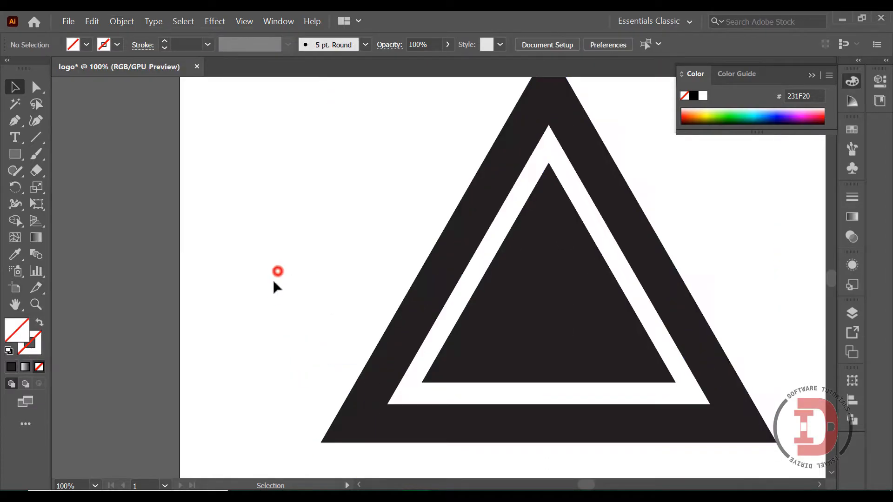
# Step: Ungroup the divided outer triangle, select its separated left side piece to check the cut, and deselect it
pyautogui.click(408, 349)
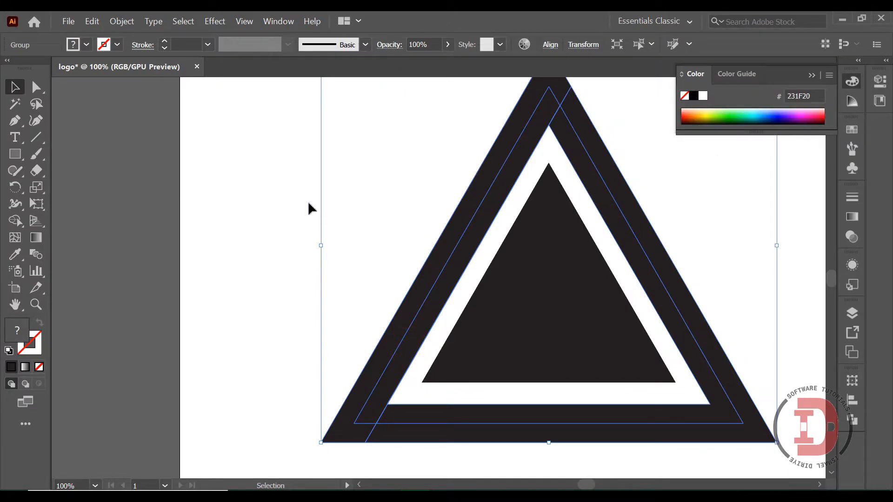
pyautogui.click(816, 77)
pyautogui.scroll(-1, 568, 200)
pyautogui.scroll(2, 549, 183)
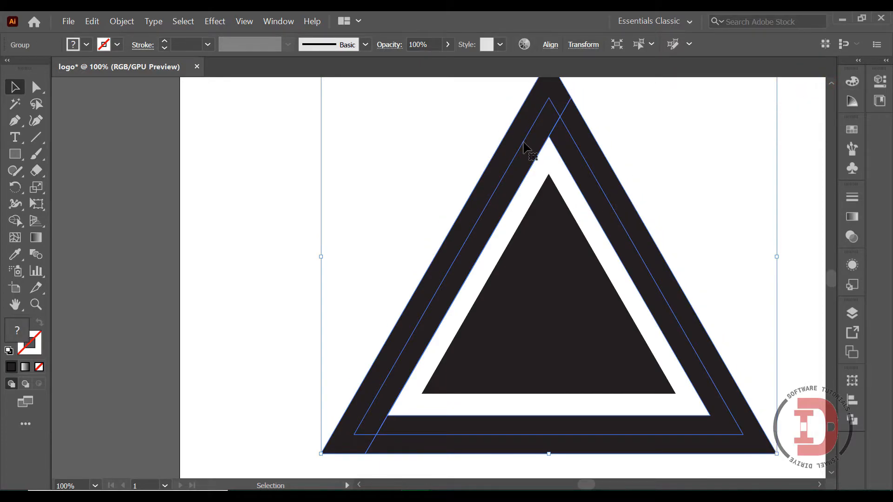
pyautogui.rightClick(525, 145)
pyautogui.click(556, 227)
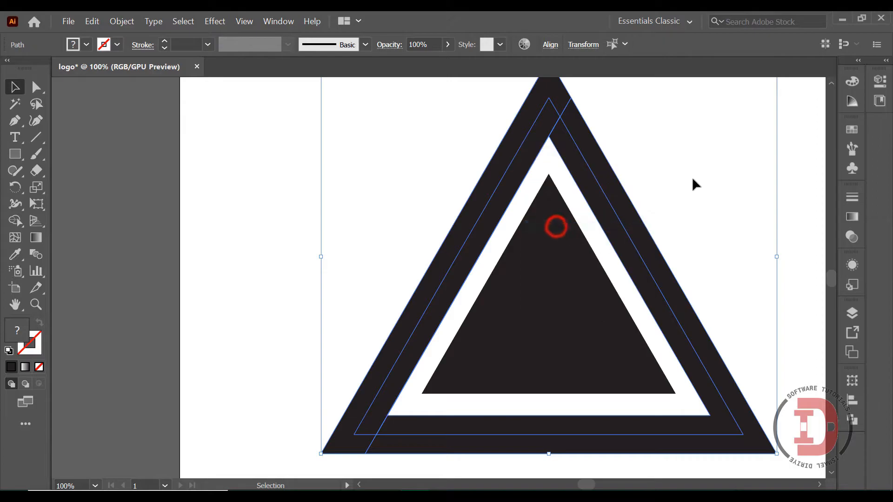
pyautogui.click(667, 158)
pyautogui.click(604, 163)
pyautogui.scroll(-3, 301, 186)
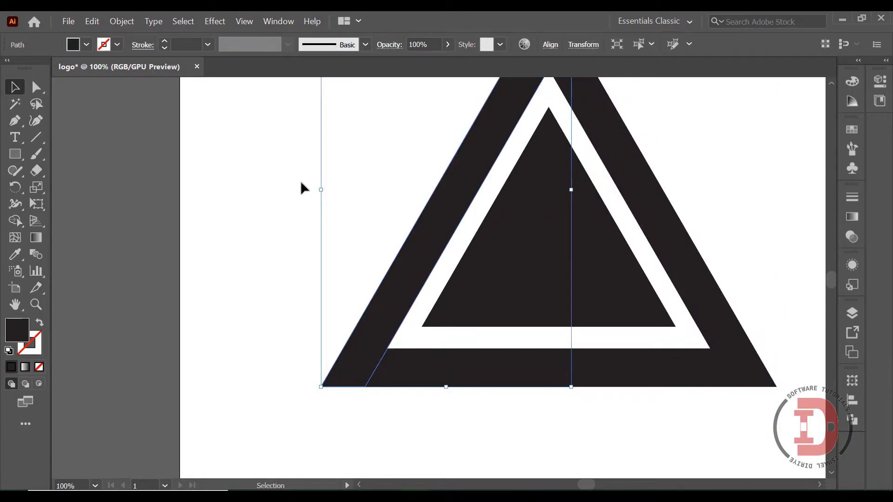
pyautogui.click(288, 173)
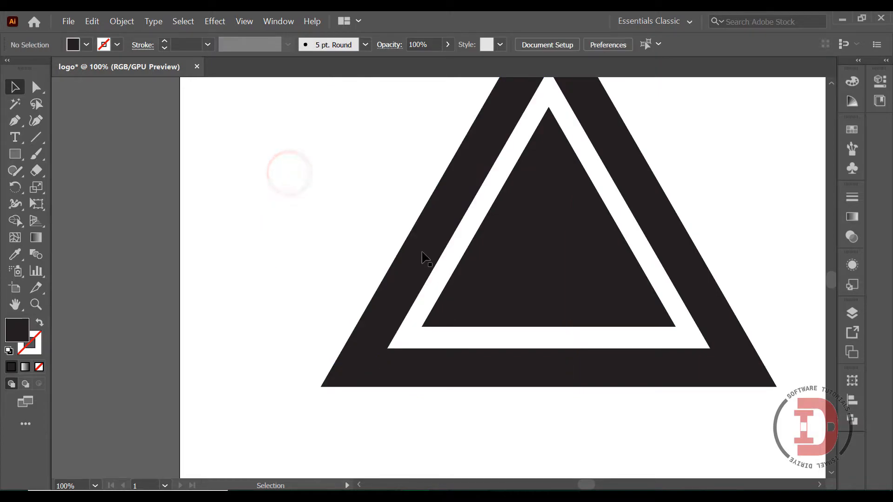
# Step: Draw a horizontal line along the outer triangle's bottom edge, from corner to corner, with a 2 pt green stroke
pyautogui.click(36, 137)
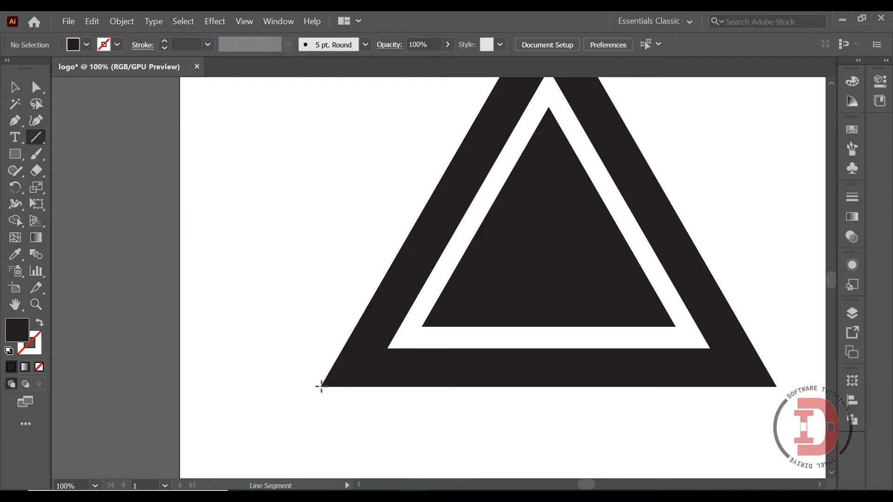
pyautogui.moveTo(321, 386); pyautogui.dragTo(777, 387)
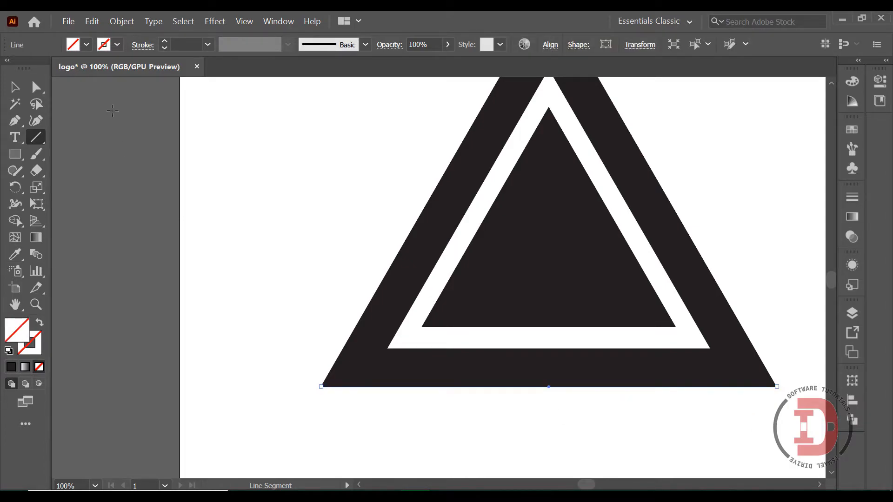
pyautogui.click(116, 45)
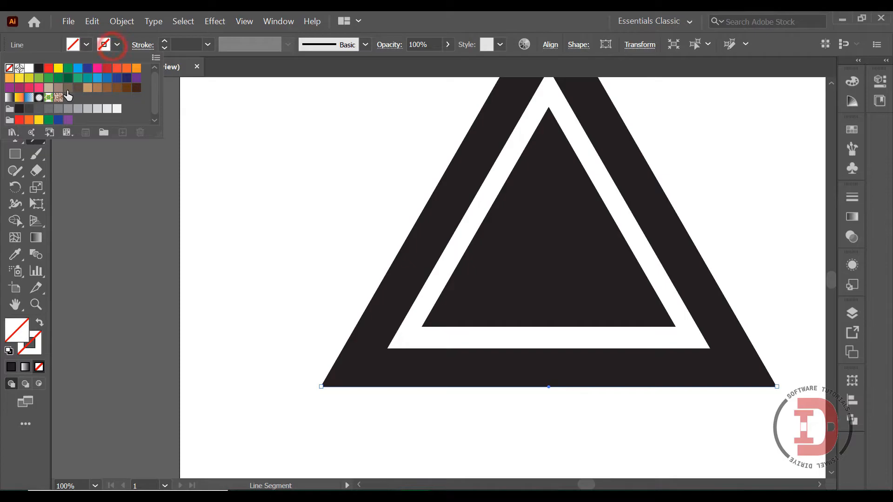
pyautogui.click(69, 70)
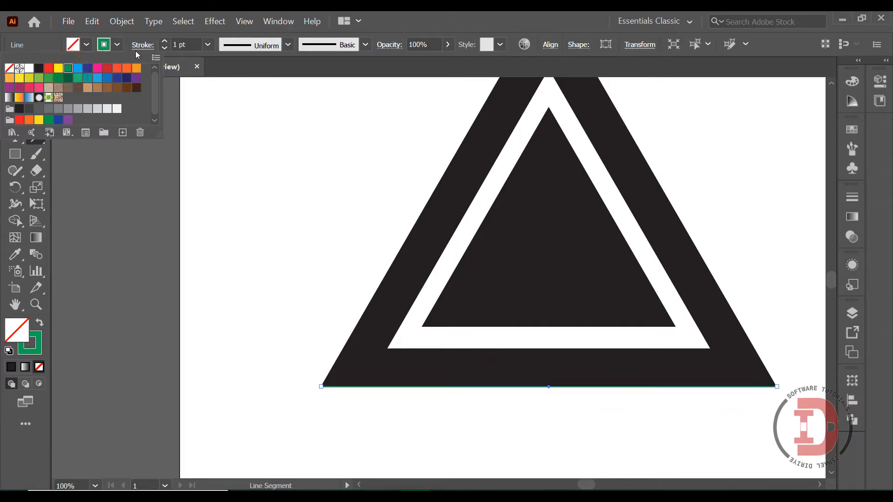
pyautogui.click(176, 45)
pyautogui.doubleClick(176, 45)
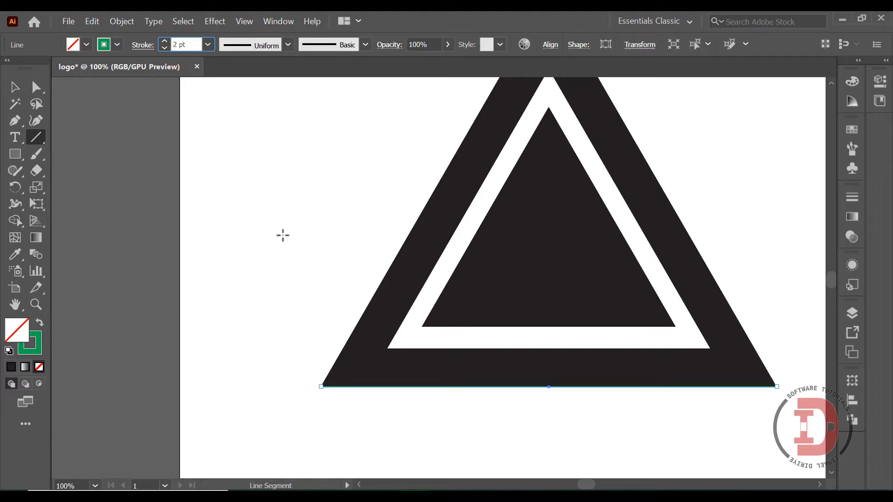
# Step: Move the horizontal green line up onto the inner edge of the outer triangle's base
pyautogui.click(15, 87)
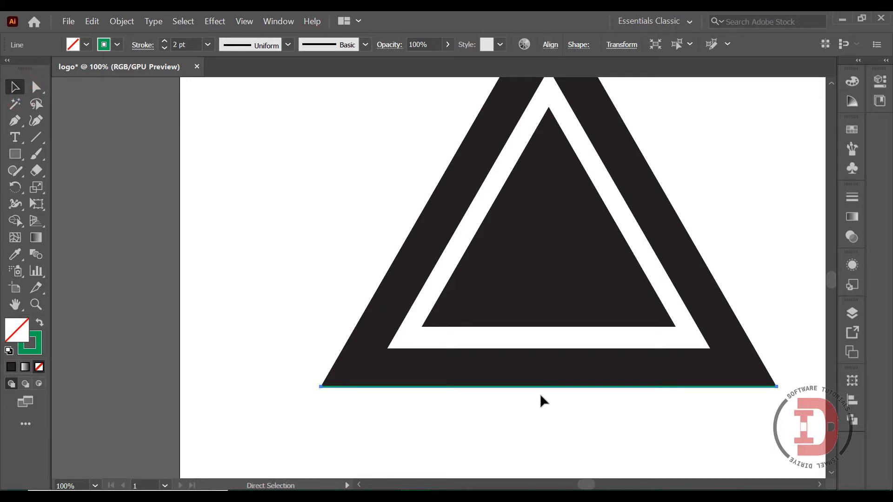
pyautogui.hotkey('ctrl', '+')
pyautogui.hotkey('ctrl', '+')
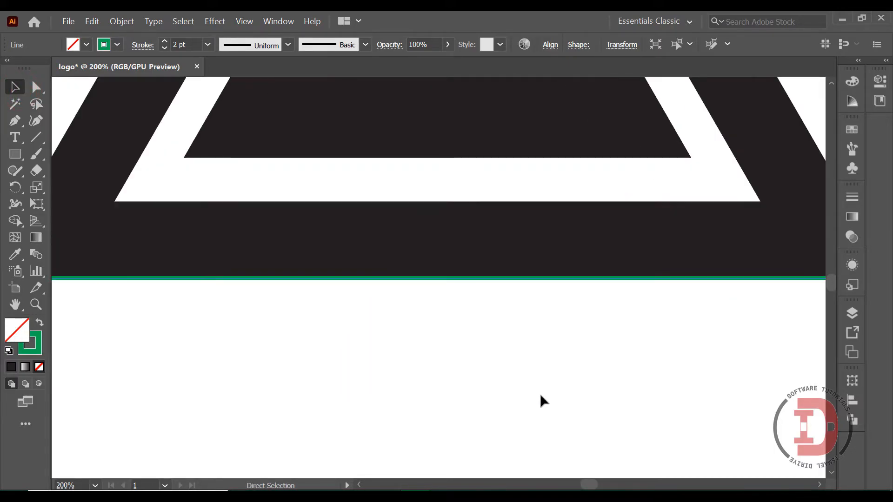
pyautogui.scroll(2, 475, 336)
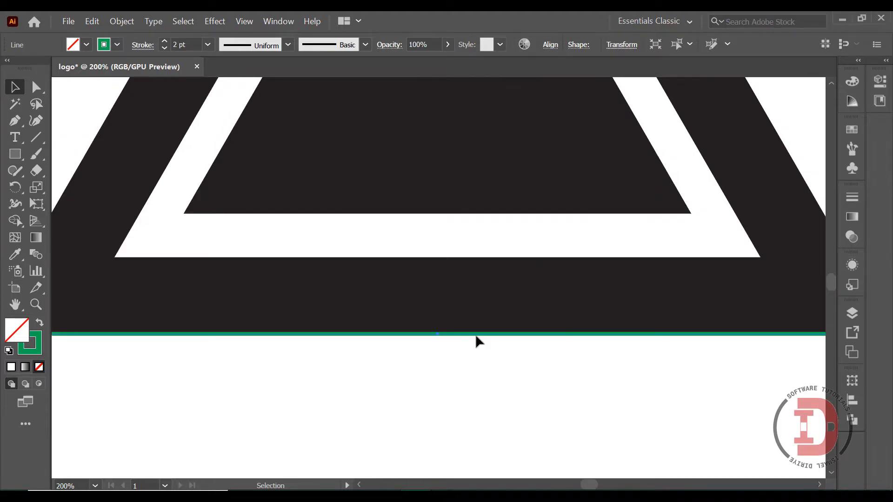
pyautogui.click(476, 336)
pyautogui.click(479, 336)
pyautogui.moveTo(422, 335); pyautogui.dragTo(405, 294)
pyautogui.scroll(2, 415, 245)
pyautogui.scroll(4, 465, 358)
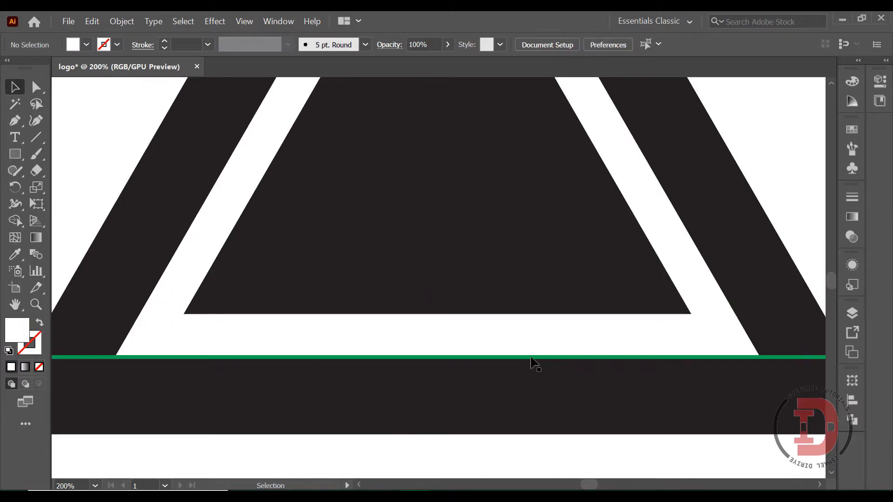
# Step: Divide the objects below with the horizontal green line to separate the outer triangle's base, then deselect everything
pyautogui.click(531, 358)
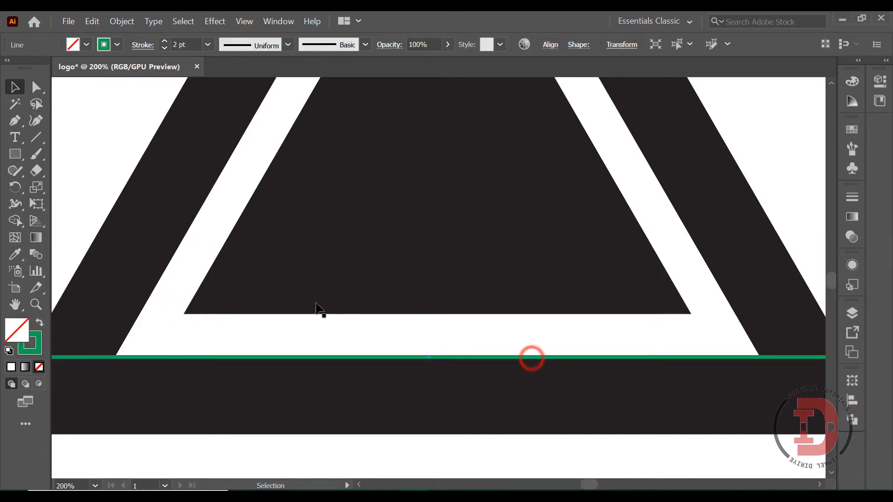
pyautogui.click(90, 24)
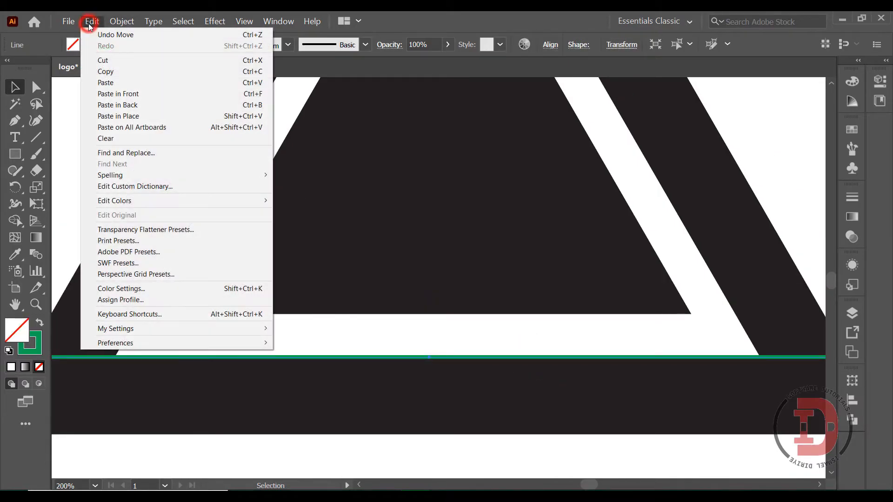
pyautogui.moveTo(122, 21)
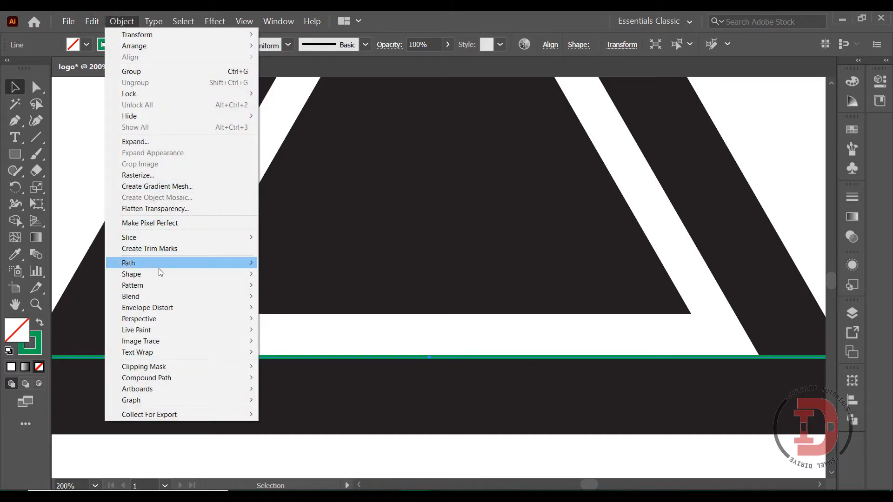
pyautogui.moveTo(157, 263)
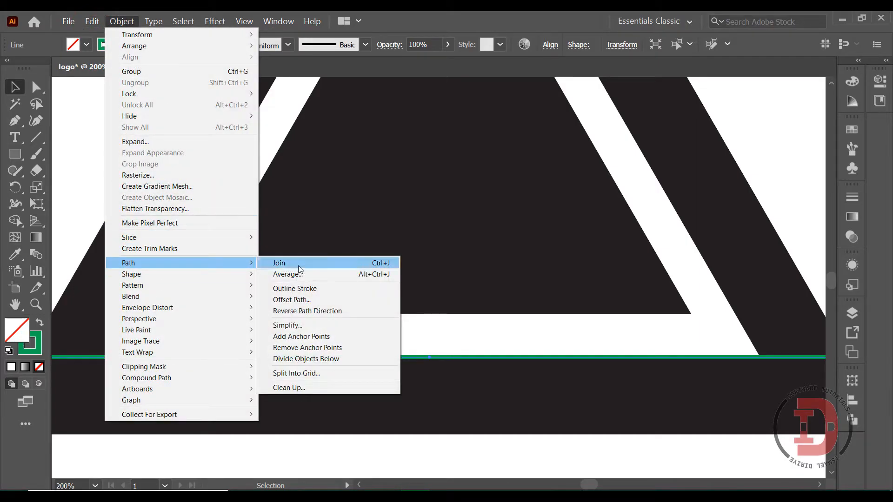
pyautogui.click(298, 360)
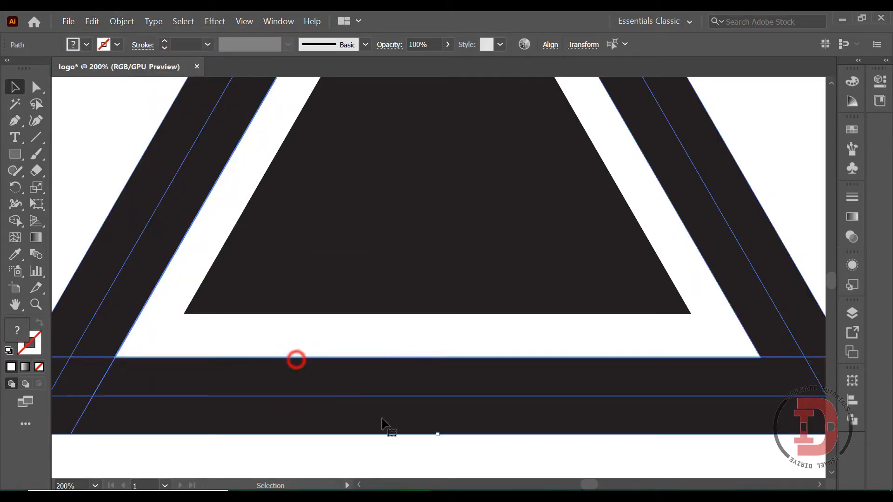
pyautogui.click(491, 465)
# Step: Select the separated base piece of the outer triangle to check its cut ends, then deselect it
pyautogui.click(462, 414)
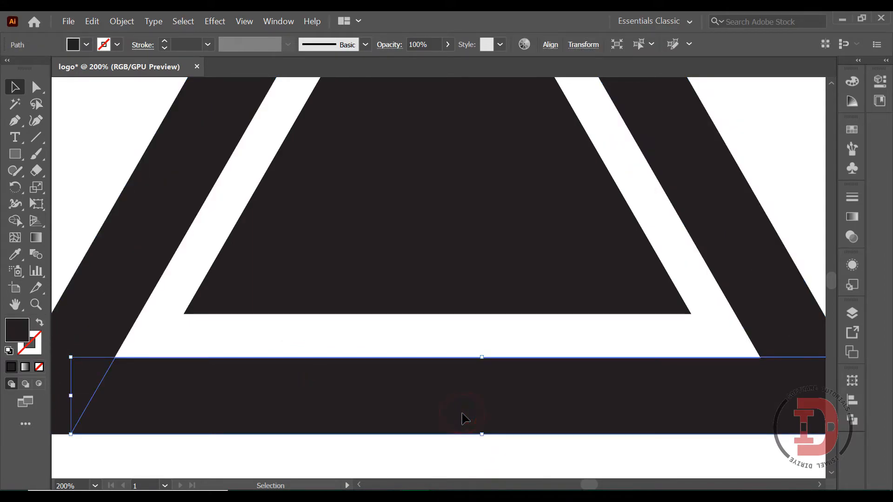
pyautogui.scroll(-3, 181, 316)
pyautogui.press('a')
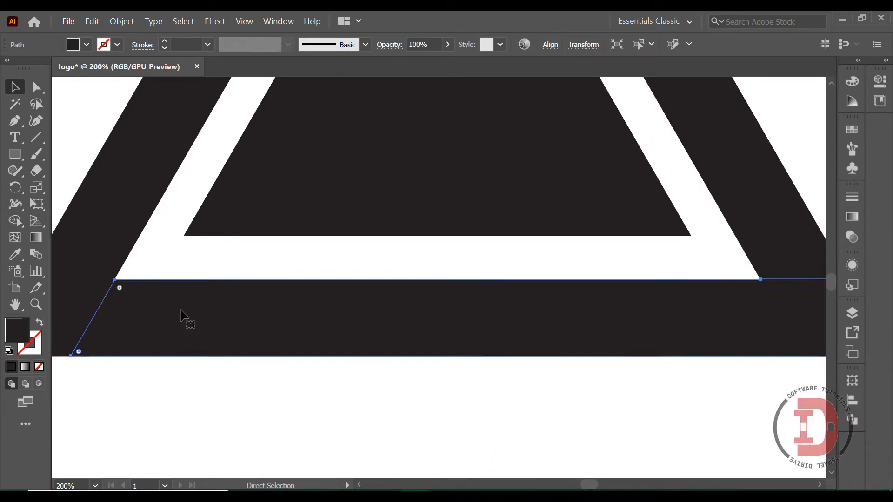
pyautogui.hotkey('ctrl', '-')
pyautogui.press('v')
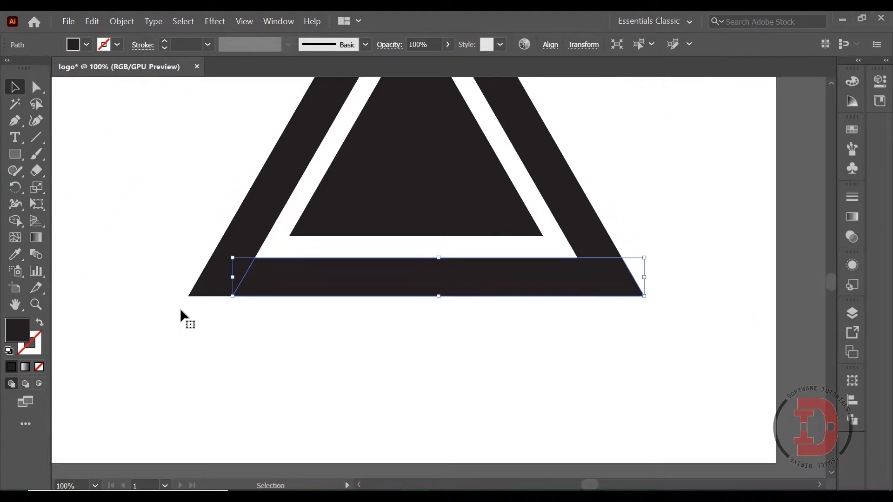
pyautogui.scroll(6, 525, 232)
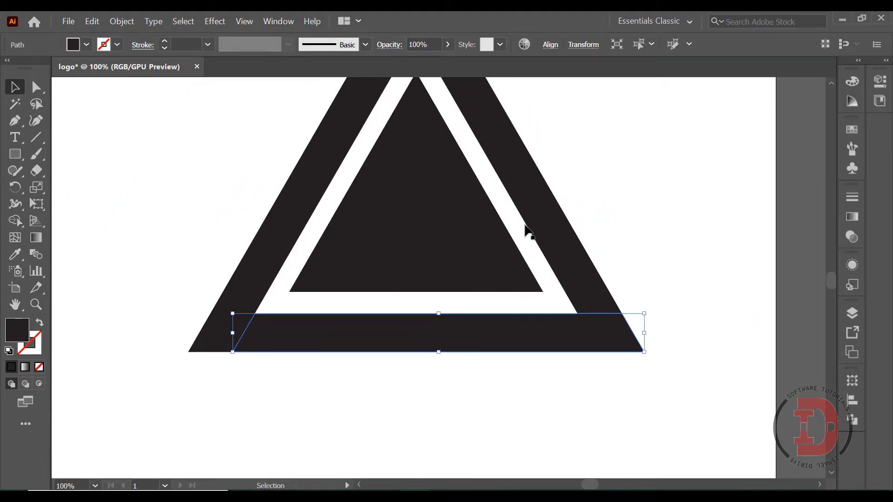
pyautogui.click(607, 248)
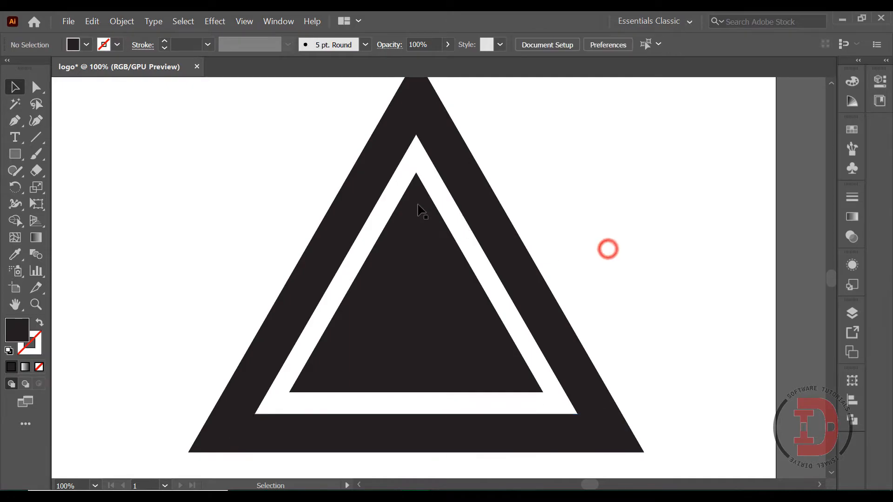
# Step: Select the left and right side pieces of the outer triangle in turn to check their cut ends, then deselect
pyautogui.click(376, 188)
pyautogui.click(464, 190)
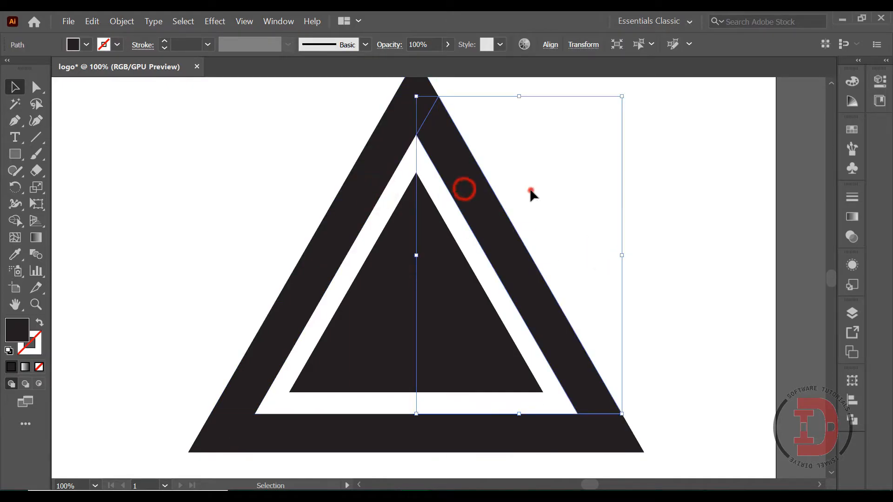
pyautogui.click(529, 190)
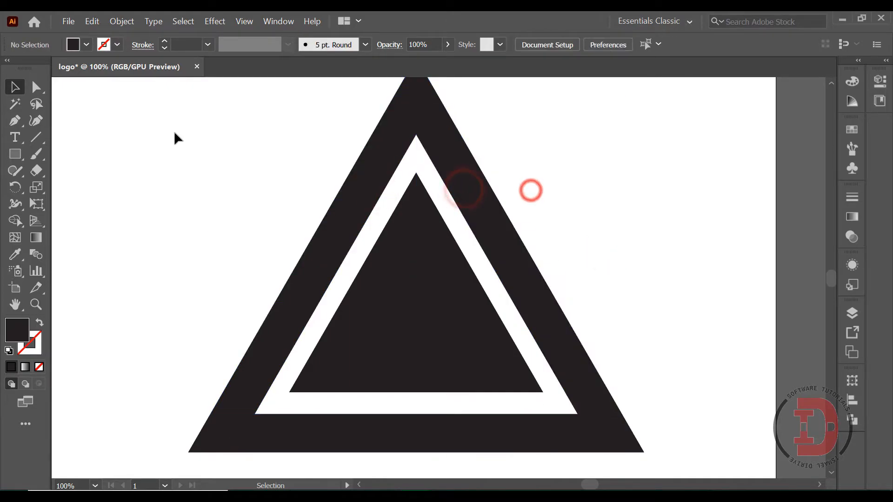
# Step: Draw a line from the outer triangle's bottom-right corner partway up its right edge, with no fill and a 2 pt green stroke
pyautogui.click(38, 139)
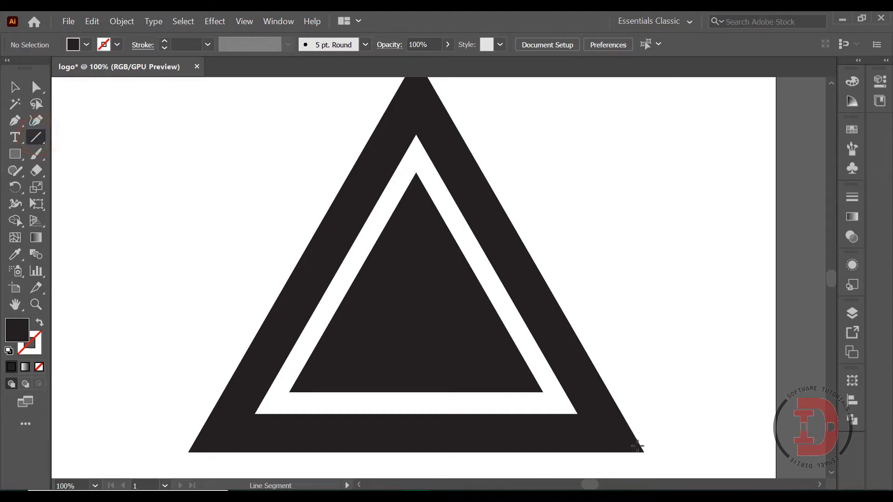
pyautogui.press('/')
pyautogui.moveTo(644, 451); pyautogui.dragTo(540, 273)
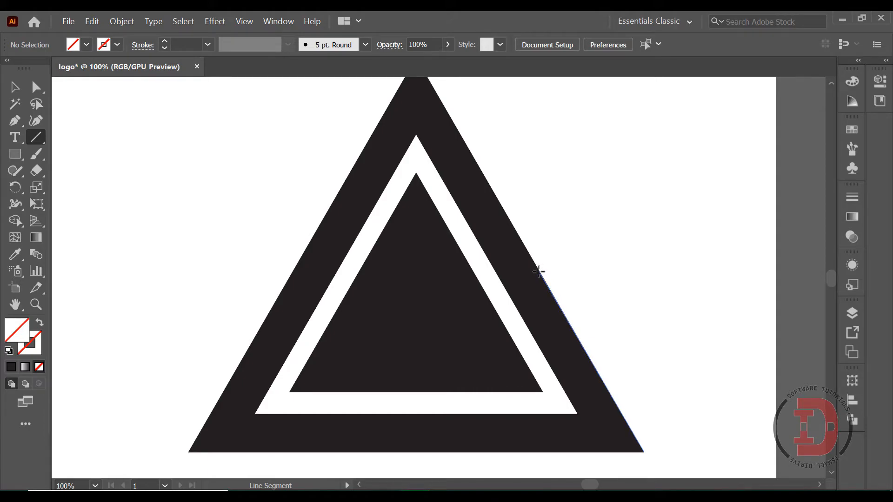
pyautogui.moveTo(538, 272); pyautogui.dragTo(539, 271)
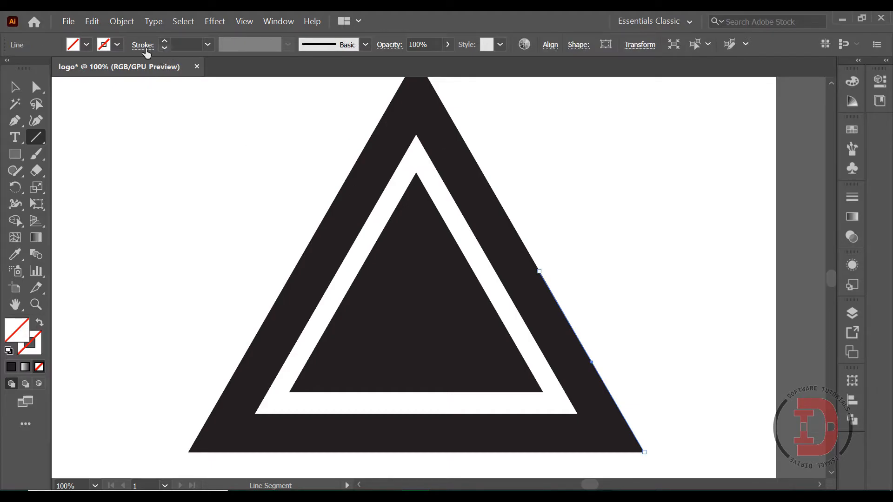
pyautogui.click(116, 44)
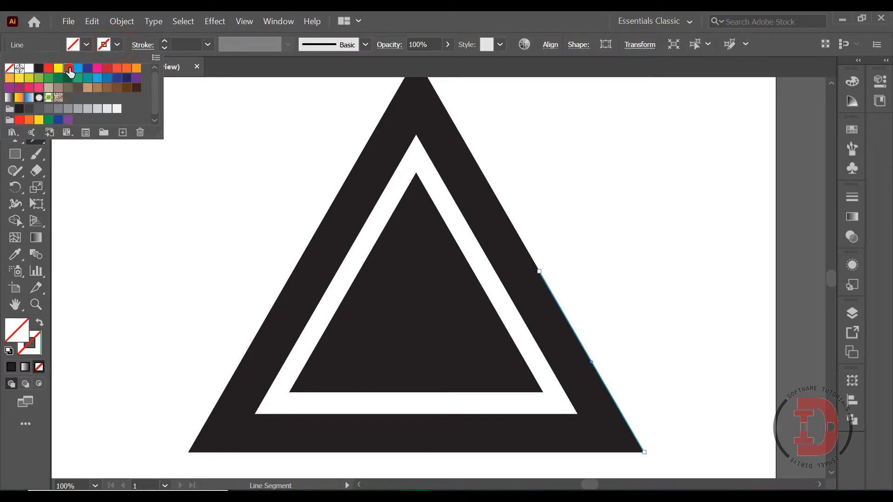
pyautogui.click(68, 68)
pyautogui.click(176, 45)
pyautogui.click(177, 46)
pyautogui.doubleClick(175, 44)
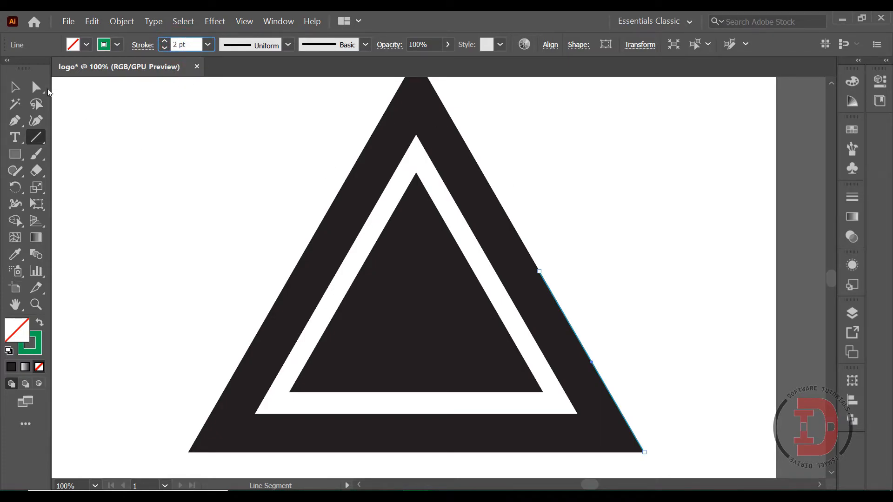
# Step: Move the slanted green line onto the inner edge of the outer triangle's right side so it crosses the base, then deselect it
pyautogui.click(14, 87)
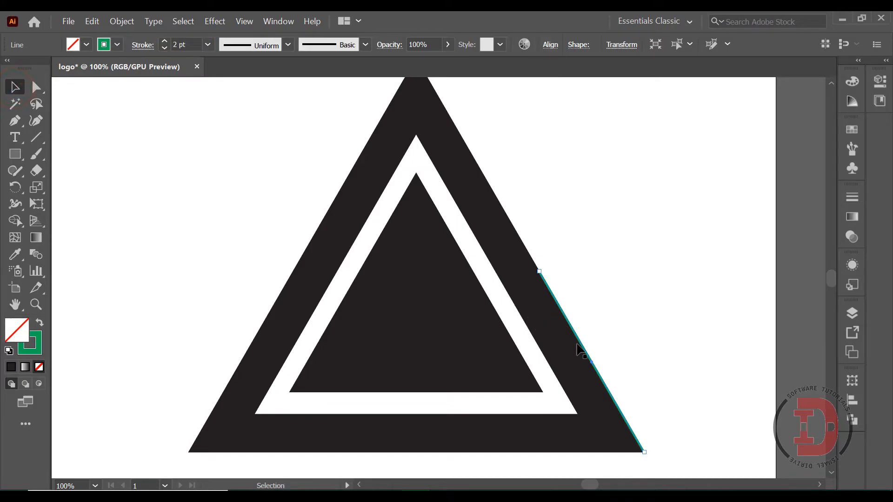
pyautogui.hotkey('ctrl', '=')
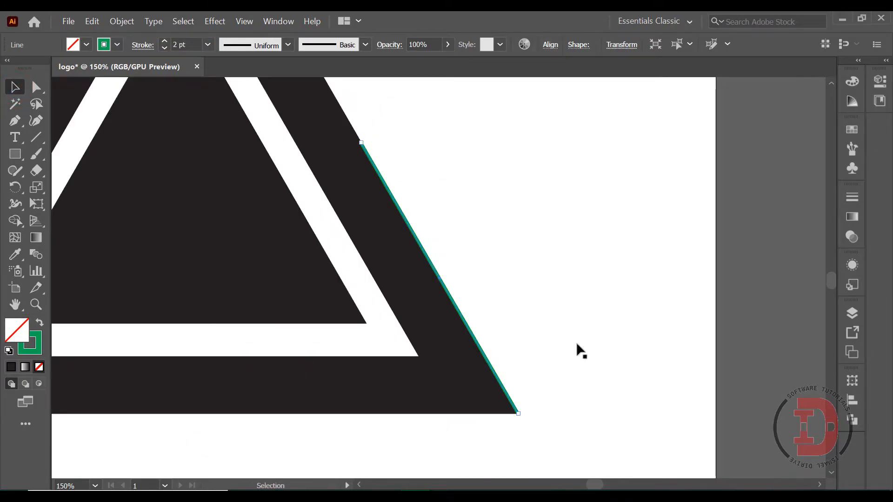
pyautogui.moveTo(441, 277); pyautogui.dragTo(381, 297)
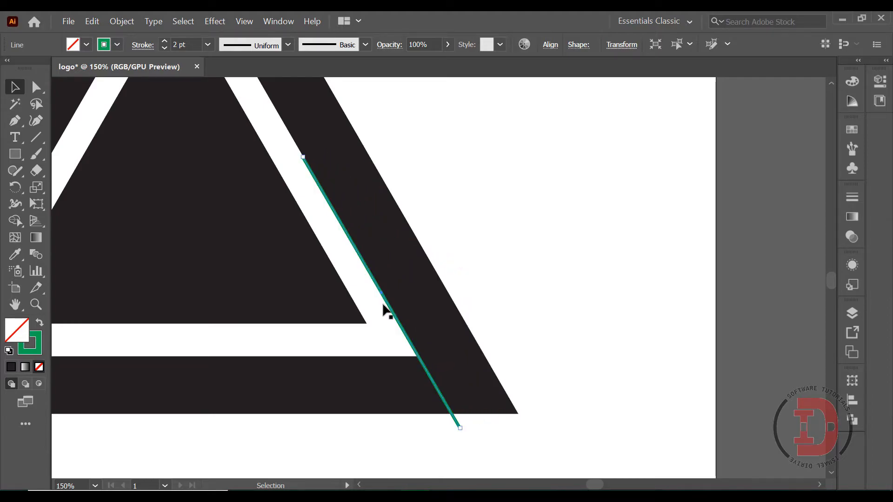
pyautogui.click(511, 275)
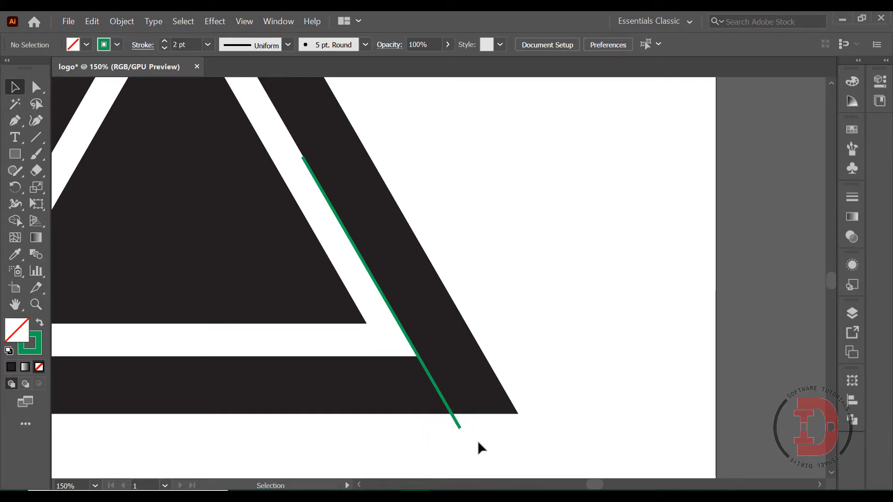
# Step: Divide the objects below with the slanted green line to cut the outer triangle's base near its right corner, then deselect everything
pyautogui.moveTo(443, 428); pyautogui.dragTo(441, 427)
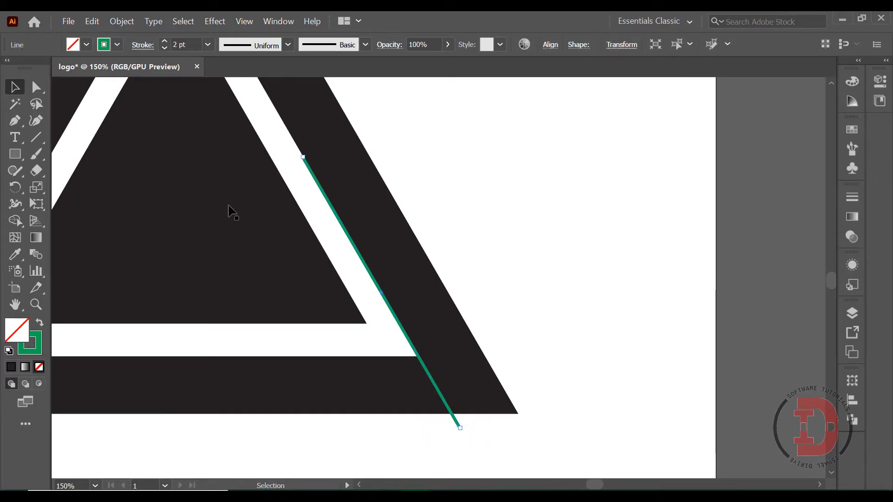
pyautogui.click(91, 21)
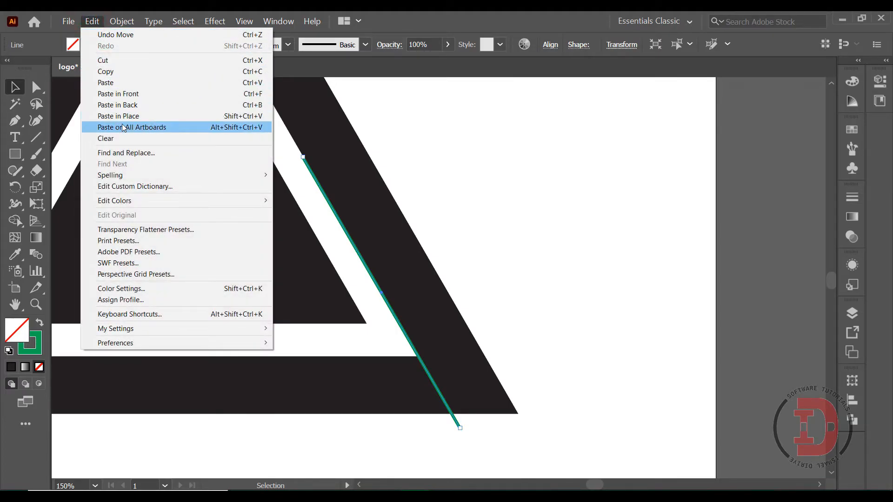
pyautogui.moveTo(122, 23)
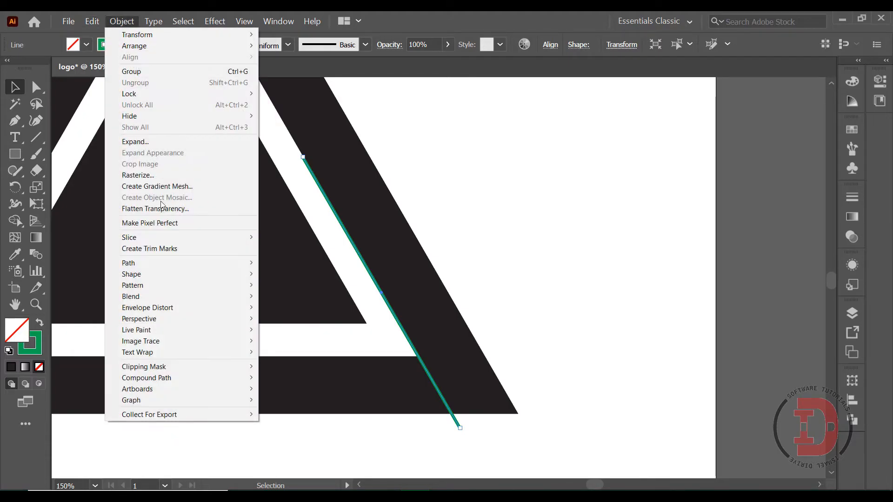
pyautogui.moveTo(185, 266)
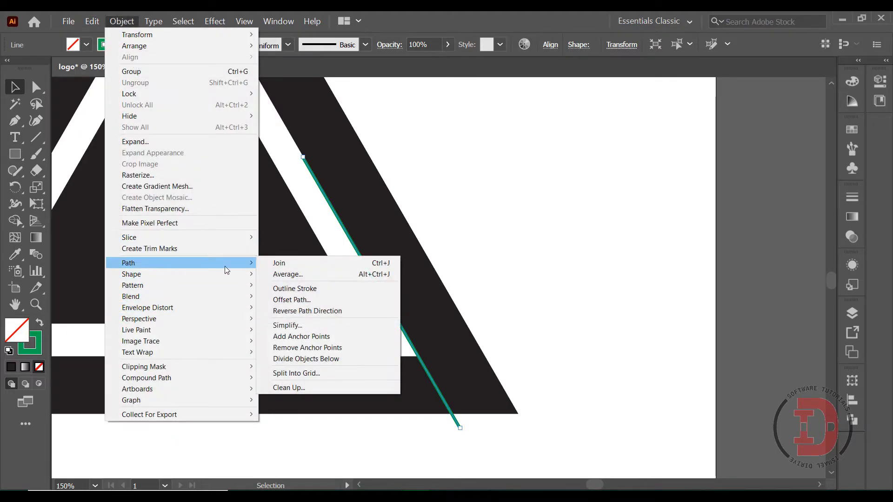
pyautogui.click(306, 360)
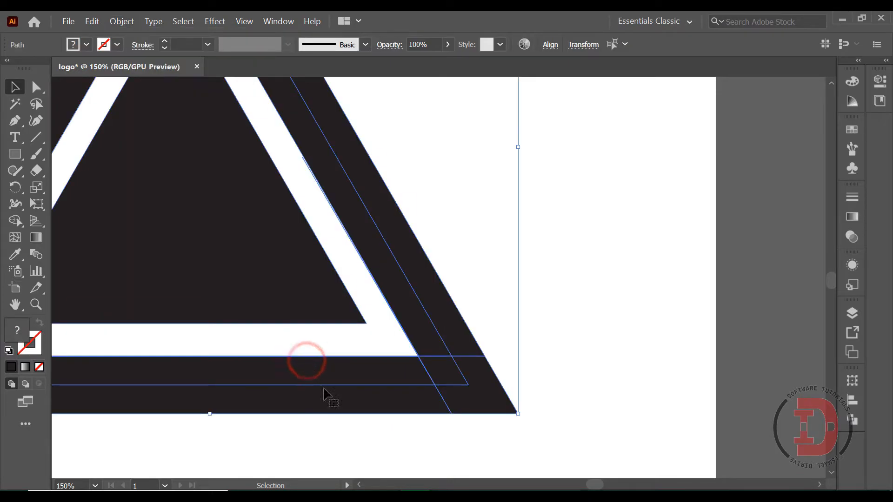
pyautogui.click(584, 335)
# Step: Select the pieces around the outer triangle's bottom-right corner to check the cut, then deselect and view the whole logo
pyautogui.click(472, 385)
pyautogui.click(391, 292)
pyautogui.press('a')
pyautogui.hotkey('ctrl', '-')
pyautogui.hotkey('ctrl', '-')
pyautogui.click(302, 430)
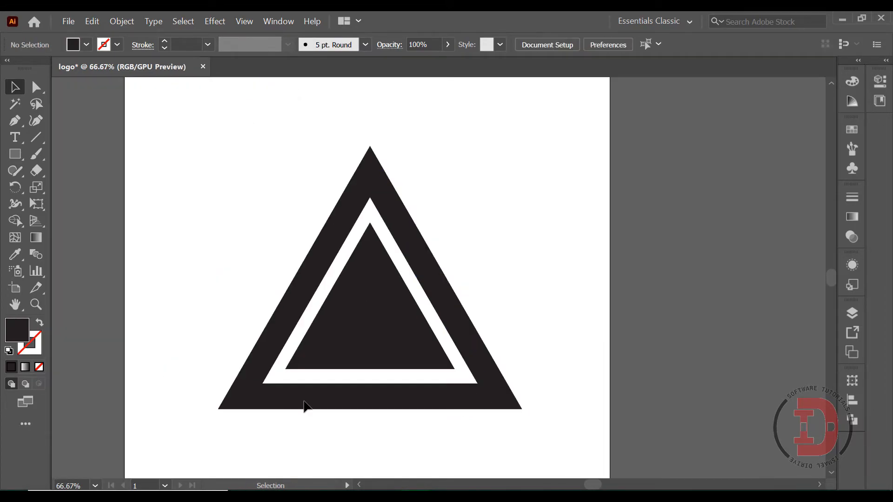
# Step: Duplicate the left side piece of the outer triangle
pyautogui.click(300, 291)
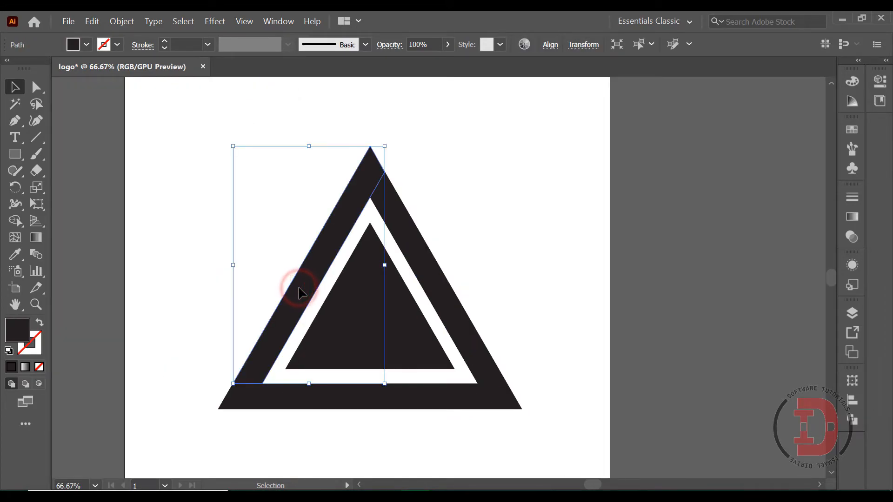
pyautogui.press('a')
pyautogui.hotkey('ctrl', 'c')
pyautogui.hotkey('ctrl', 'v')
pyautogui.press('v')
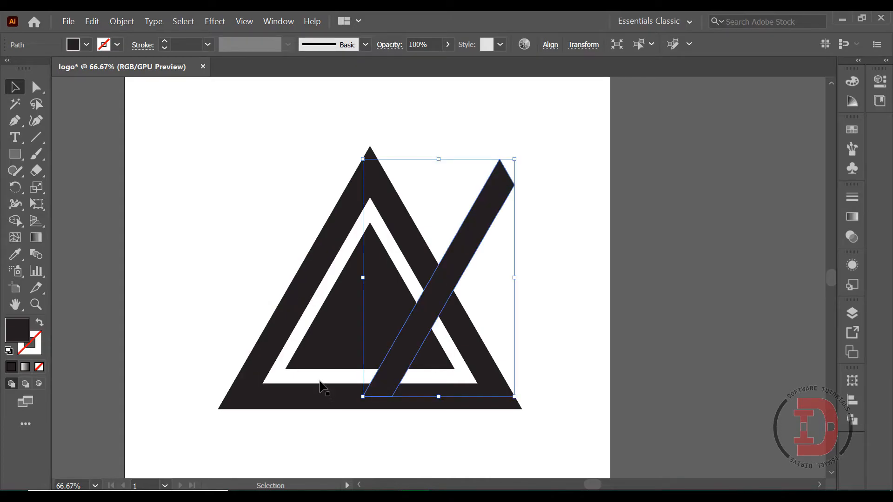
# Step: Move the duplicated left bar against the inner edge of the outer triangle's left side, overlapping the upper end of the right side
pyautogui.press('a')
pyautogui.hotkey('ctrl', '=')
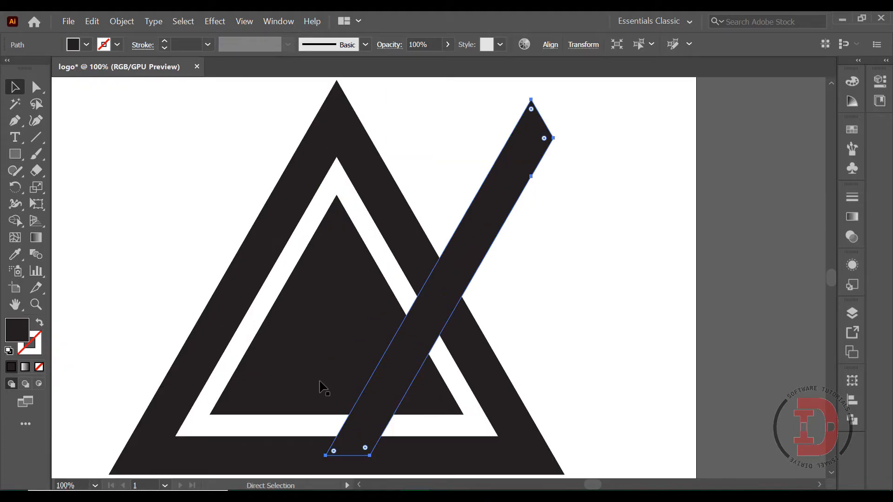
pyautogui.hotkey('ctrl', '=')
pyautogui.press('v')
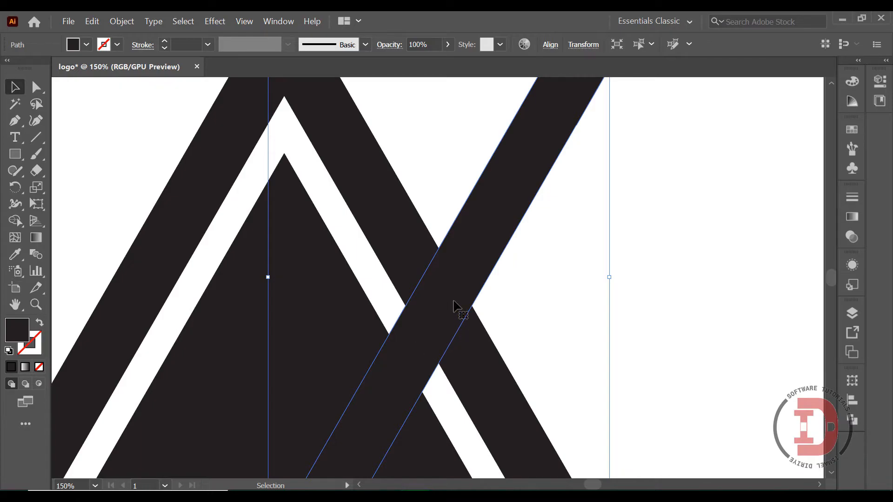
pyautogui.moveTo(489, 215); pyautogui.dragTo(259, 199)
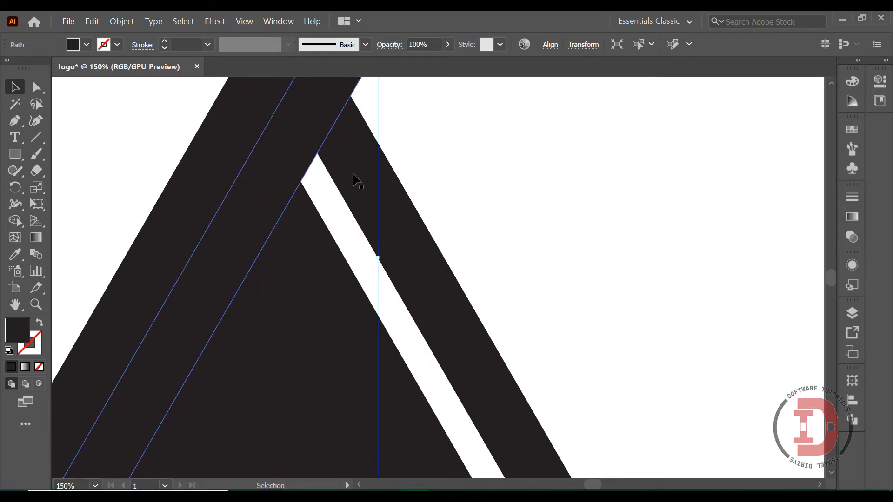
# Step: Bring the duplicated bar to the front of the stacking order, then deselect it
pyautogui.scroll(4, 474, 152)
pyautogui.rightClick(335, 140)
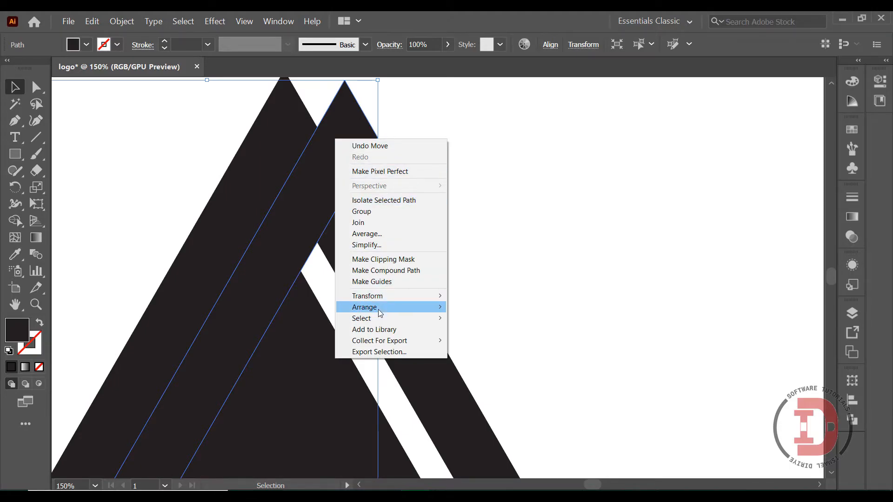
pyautogui.moveTo(380, 313)
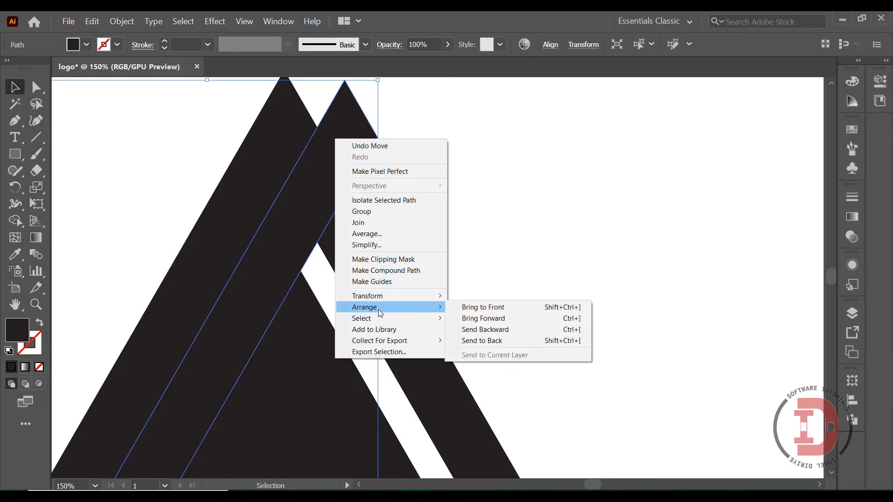
pyautogui.click(480, 308)
pyautogui.click(495, 252)
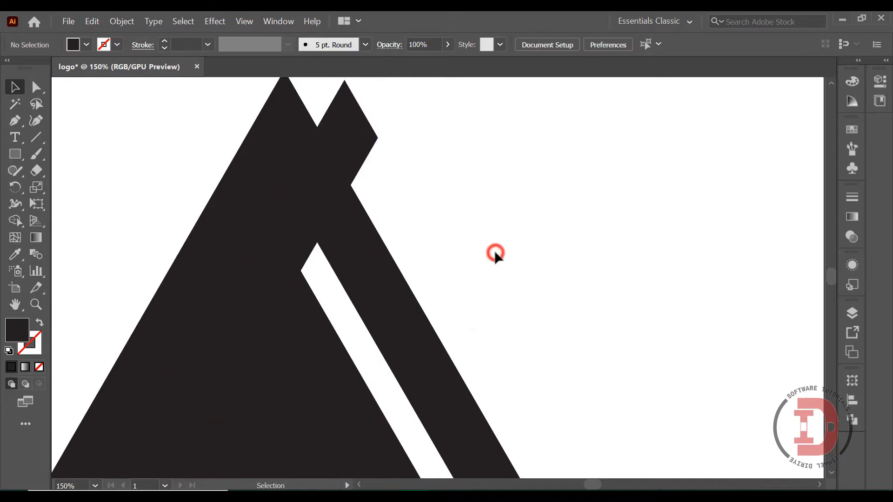
# Step: Subtract the duplicated bar from the right side piece with Minus Front to open a gap near the apex, then deselect
pyautogui.click(384, 264)
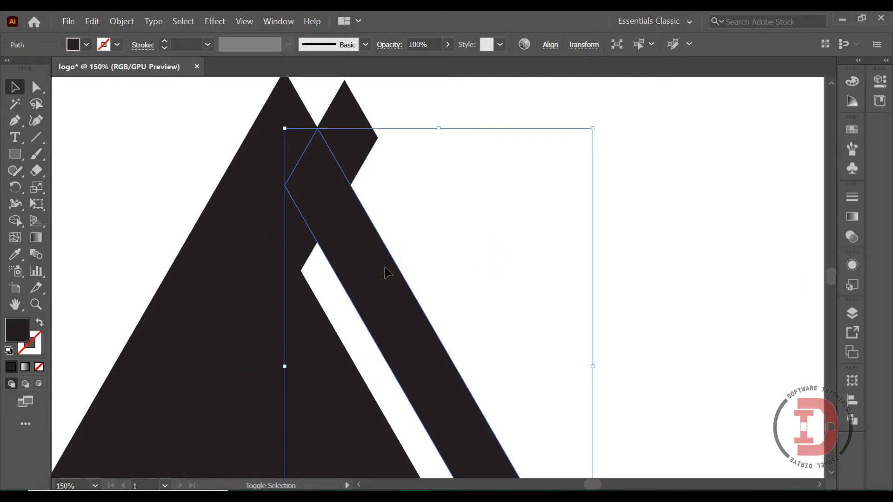
pyautogui.keyDown('shift'); pyautogui.click(361, 154); pyautogui.keyUp('shift')
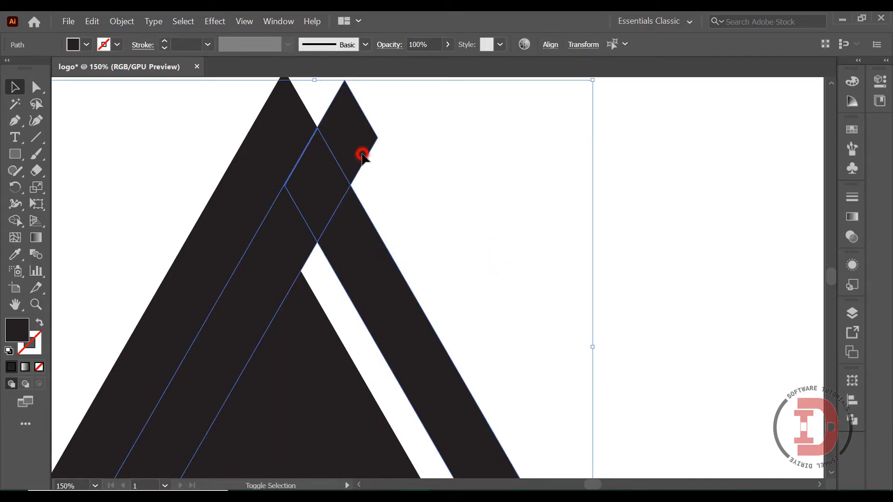
pyautogui.click(857, 419)
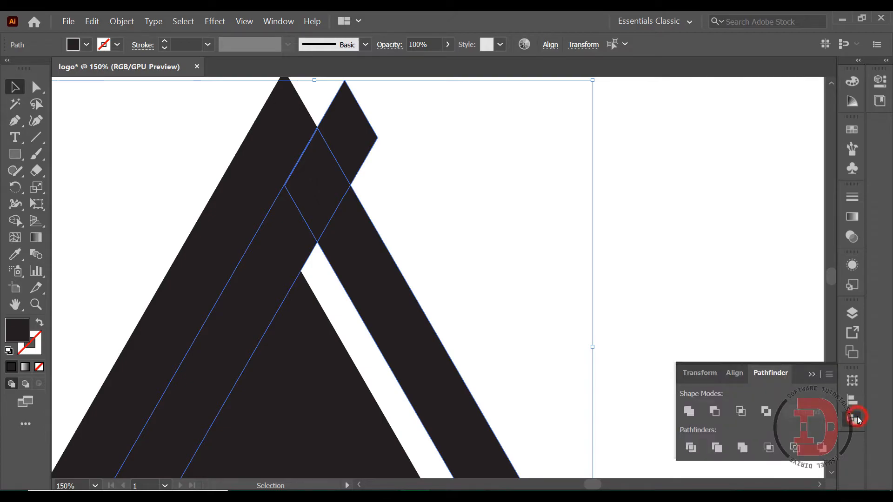
pyautogui.click(714, 411)
pyautogui.click(526, 277)
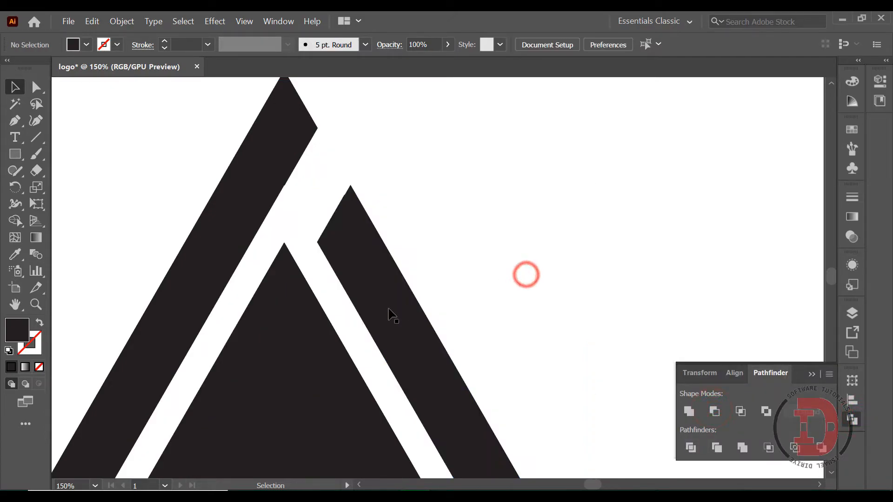
# Step: Duplicate the shortened right side piece of the outer triangle
pyautogui.press('a')
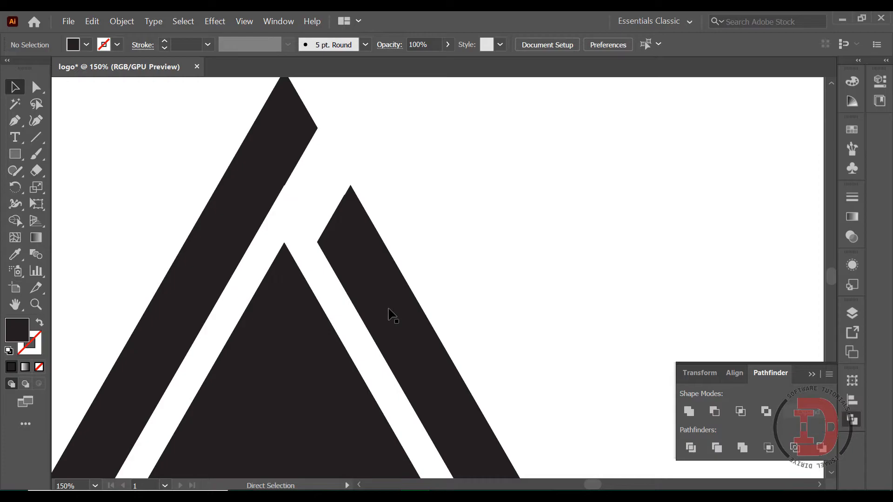
pyautogui.hotkey('ctrl', '-')
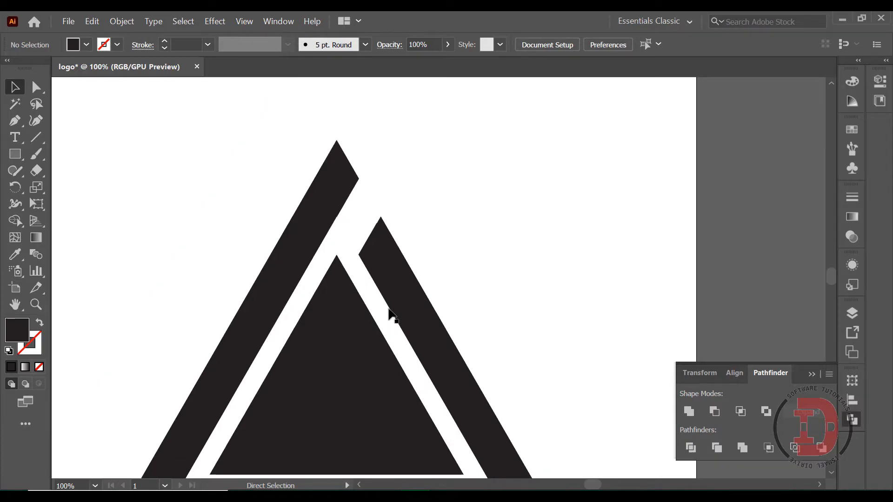
pyautogui.hotkey('ctrl', '-')
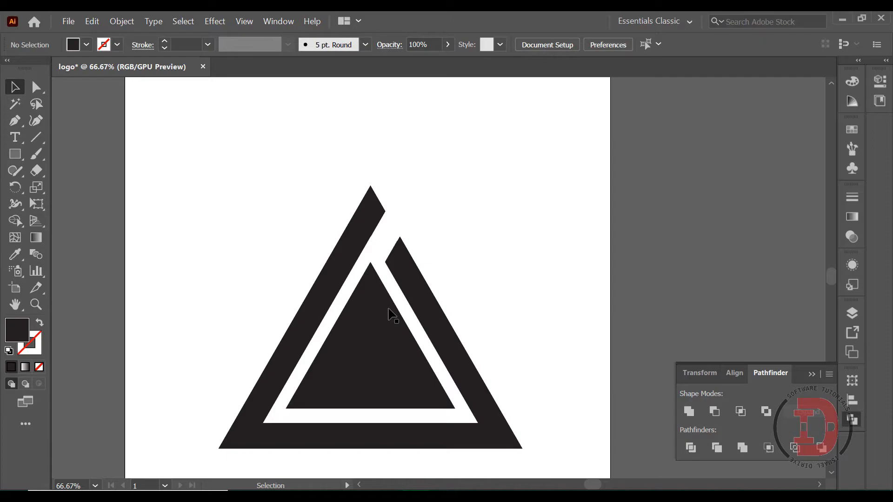
pyautogui.click(355, 289)
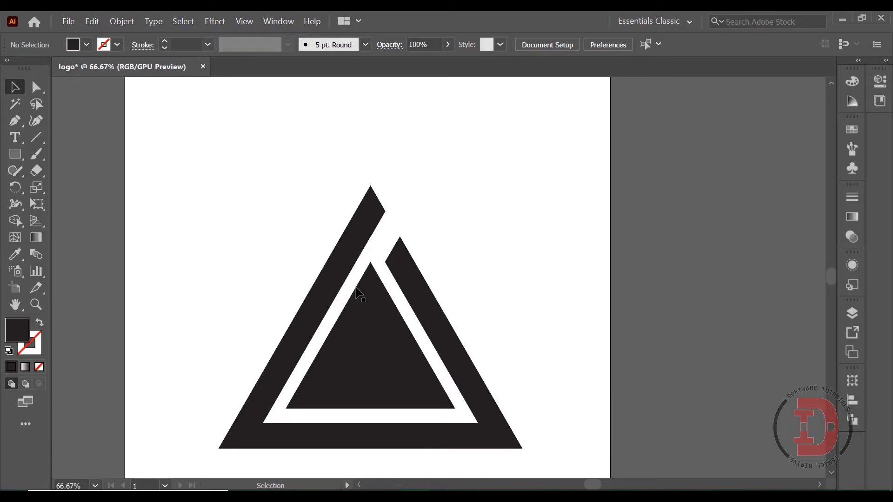
pyautogui.click(435, 317)
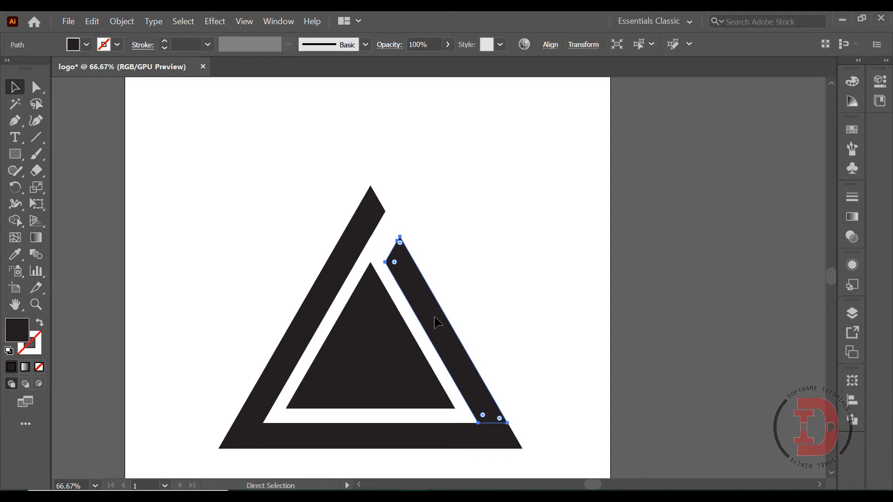
pyautogui.hotkey('ctrl', 'c')
pyautogui.hotkey('ctrl', 'v')
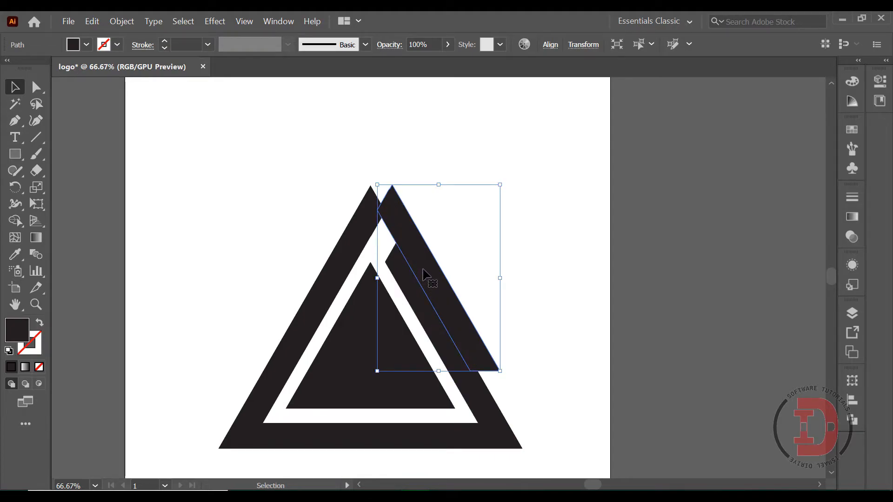
# Step: Move the duplicated right bar inward against the right side's inner edge so it crosses the upper end of the left side
pyautogui.hotkey('ctrl', '+')
pyautogui.hotkey('ctrl', '+')
pyautogui.moveTo(422, 270); pyautogui.dragTo(305, 291)
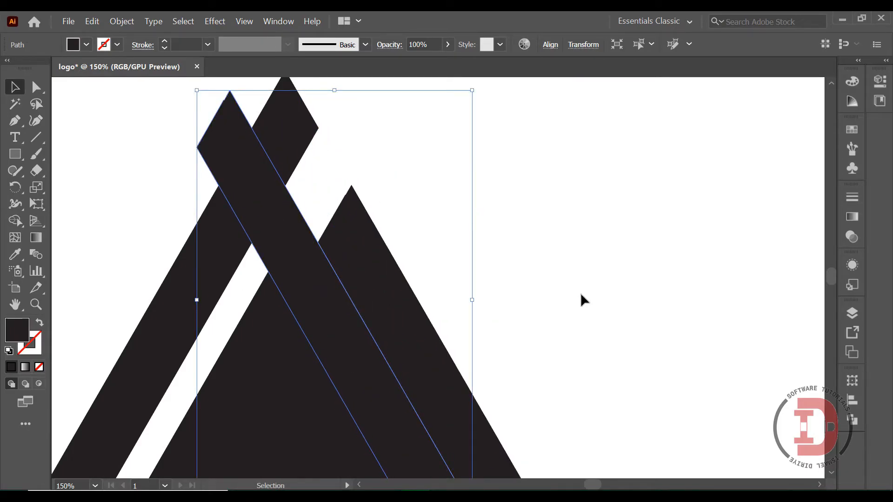
pyautogui.click(533, 278)
# Step: Bring the duplicated right bar to the front of the stacking order, then deselect it
pyautogui.rightClick(235, 156)
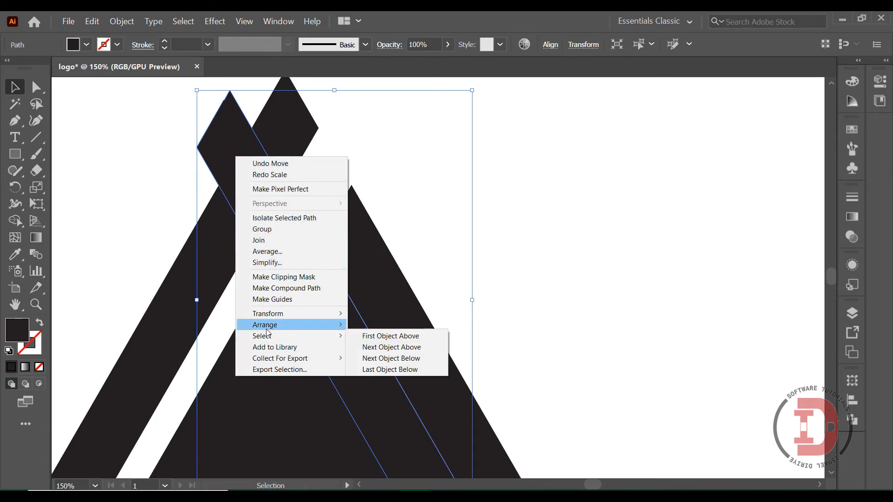
pyautogui.moveTo(278, 328)
pyautogui.click(386, 324)
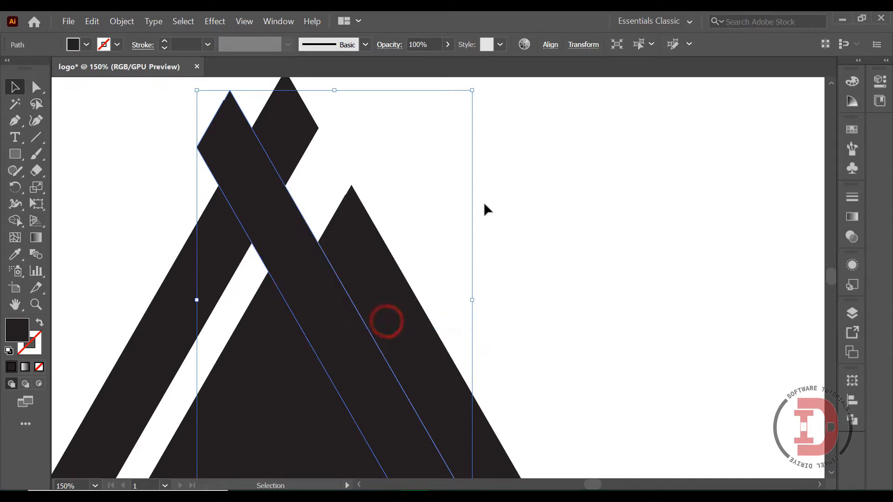
pyautogui.click(513, 173)
# Step: Subtract the duplicated right bar from the left side piece with Minus Front to separate a diamond at the apex, then deselect
pyautogui.click(294, 118)
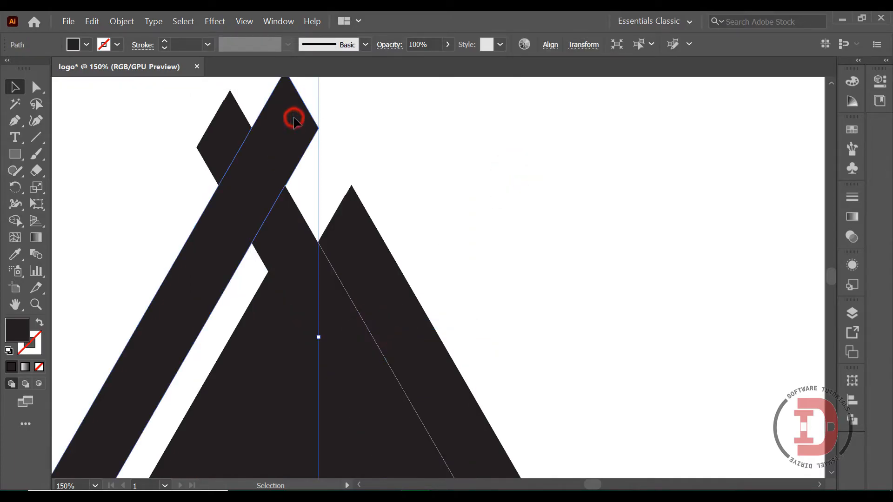
pyautogui.press('a')
pyautogui.keyDown('ctrl'); pyautogui.keyDown('shift'); pyautogui.click(211, 124); pyautogui.keyUp('shift'); pyautogui.keyUp('ctrl')
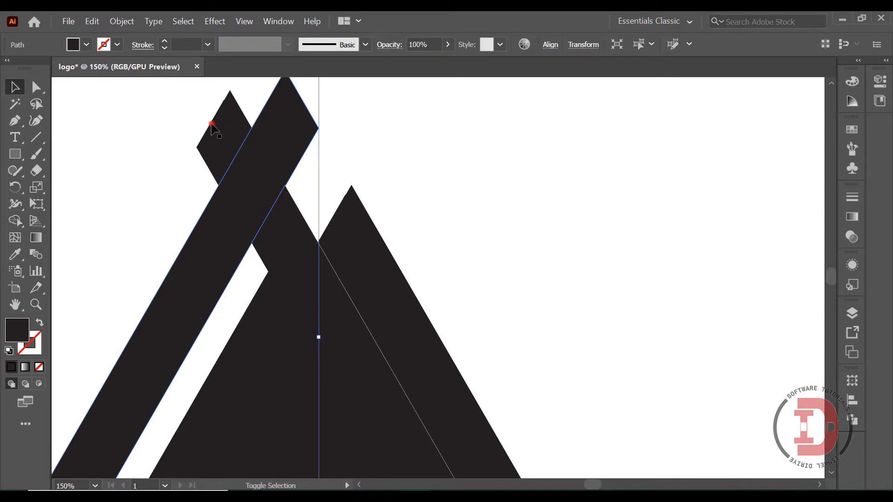
pyautogui.click(853, 424)
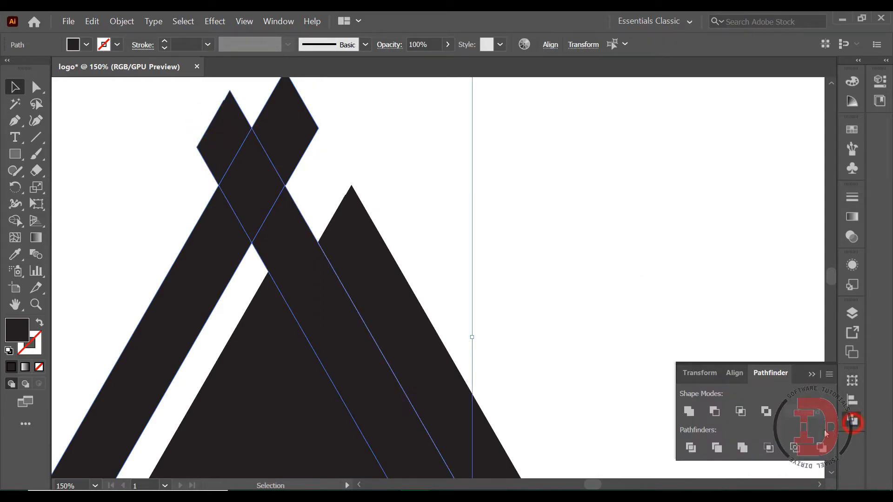
pyautogui.click(714, 411)
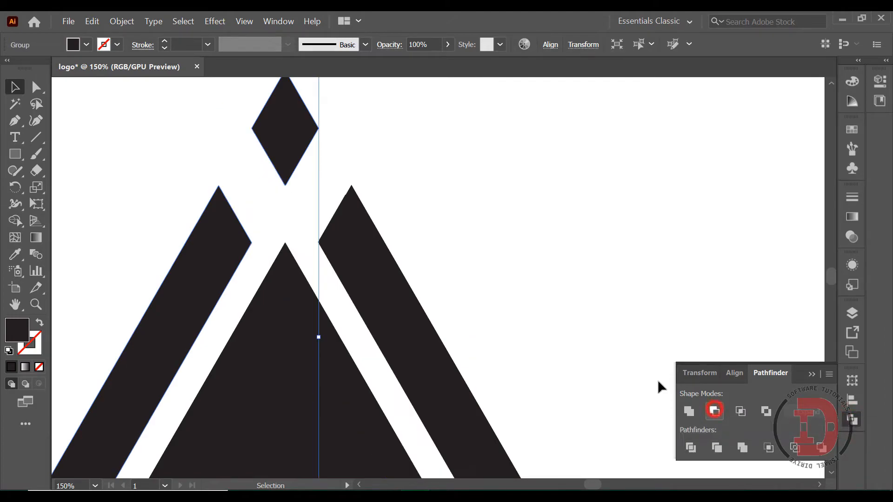
pyautogui.click(551, 222)
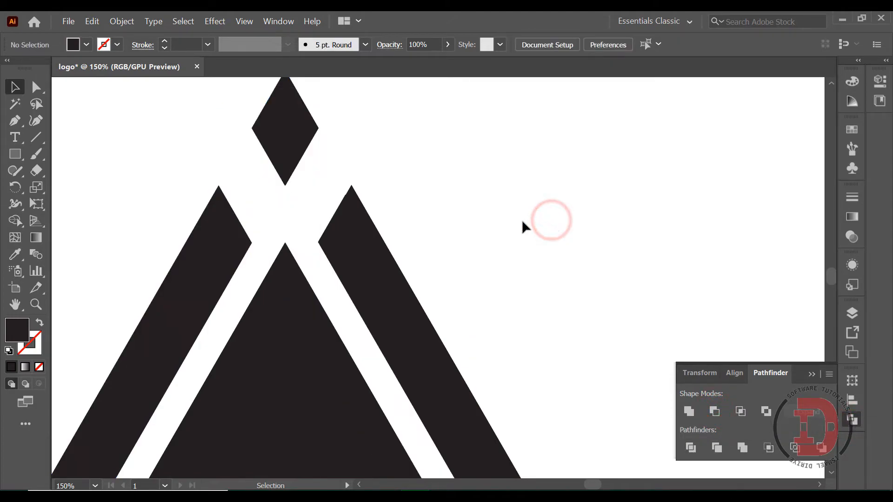
# Step: Shrink the solid inner triangle while keeping it centred between the outer sides, then deselect it
pyautogui.hotkey('ctrl', '1')
pyautogui.hotkey('ctrl', '-')
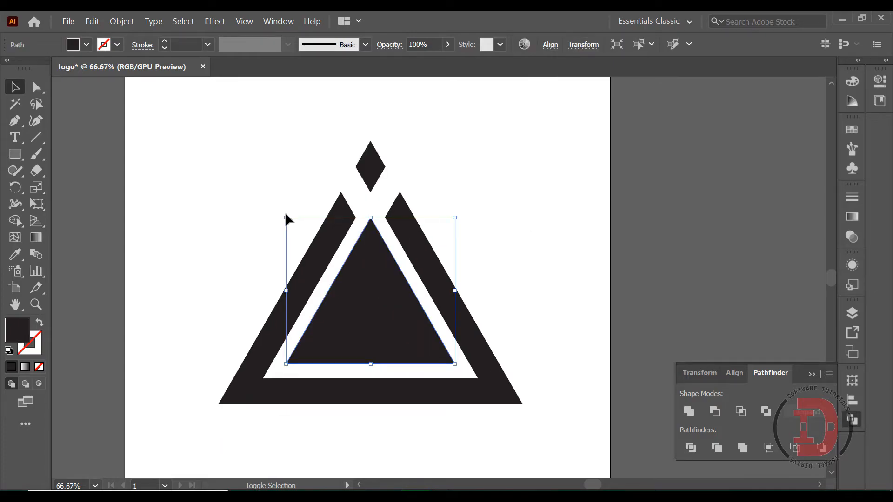
pyautogui.moveTo(289, 217); pyautogui.dragTo(330, 256)
pyautogui.moveTo(403, 347); pyautogui.dragTo(381, 341)
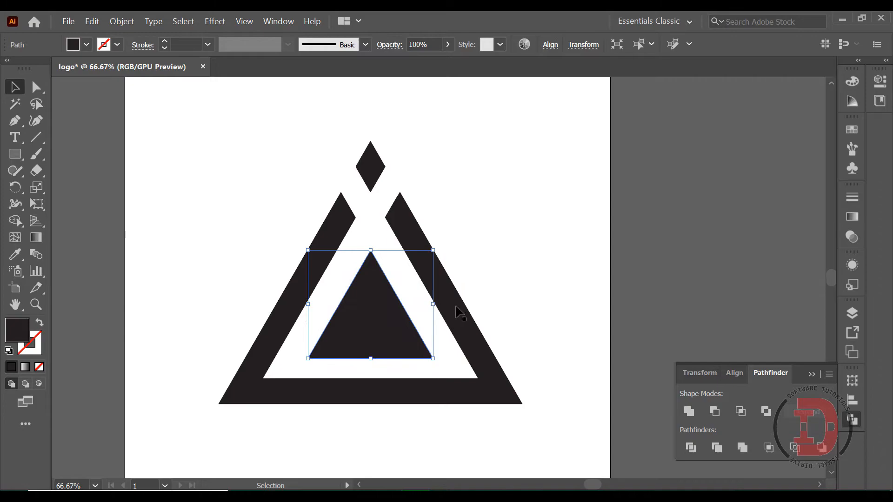
pyautogui.click(508, 257)
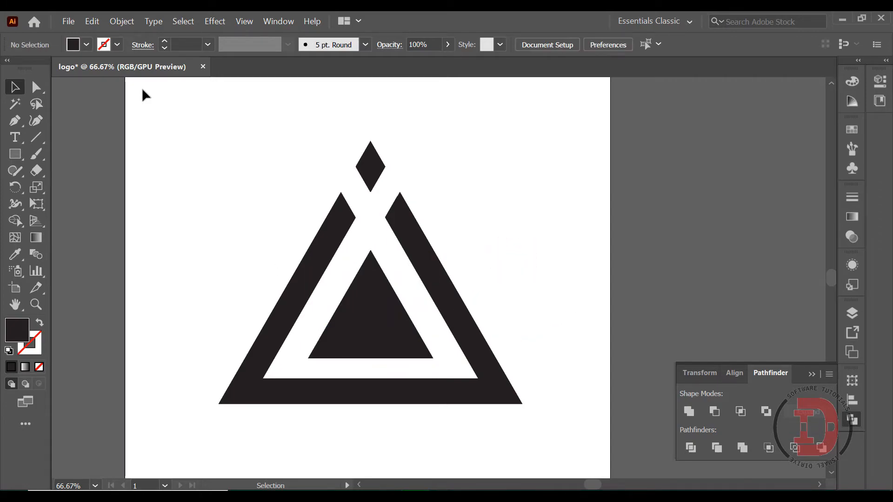
# Step: Draw a black rectangle over the lower part of the inner triangle, reaching down into the outer triangle's base, then deselect
pyautogui.click(15, 153)
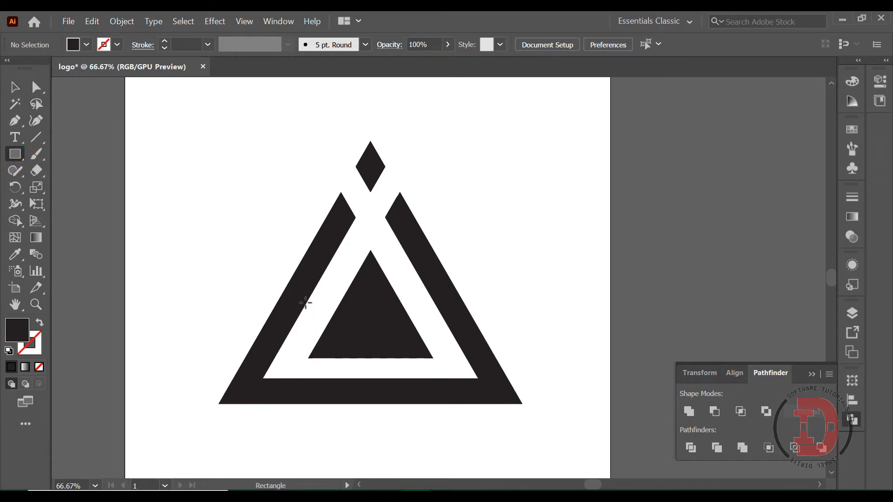
pyautogui.moveTo(309, 296); pyautogui.dragTo(432, 384)
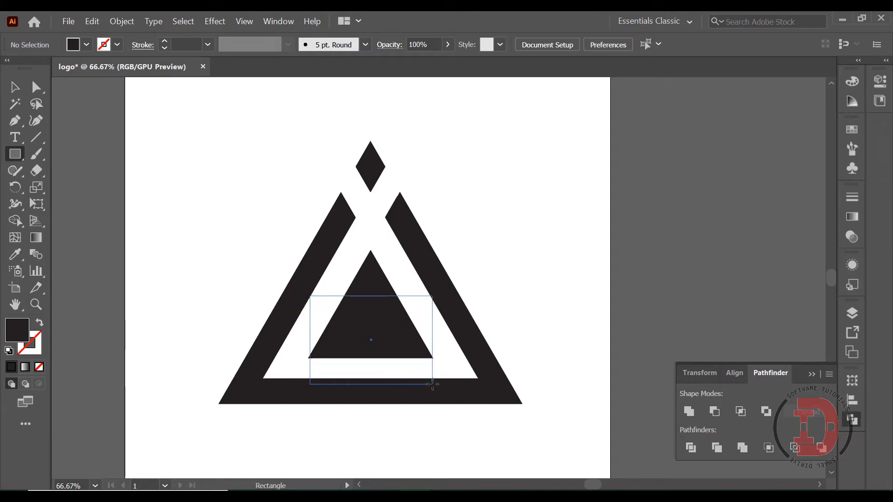
pyautogui.moveTo(432, 384); pyautogui.dragTo(433, 379)
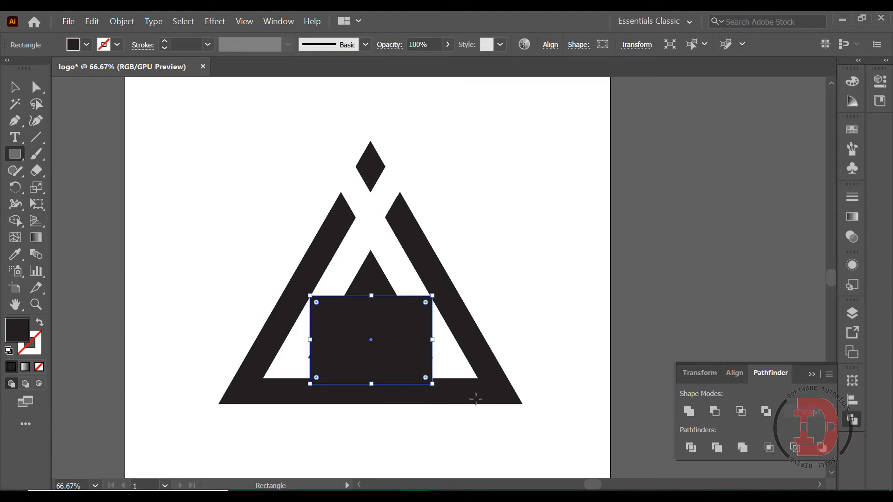
pyautogui.press('v')
pyautogui.click(369, 270)
pyautogui.click(520, 265)
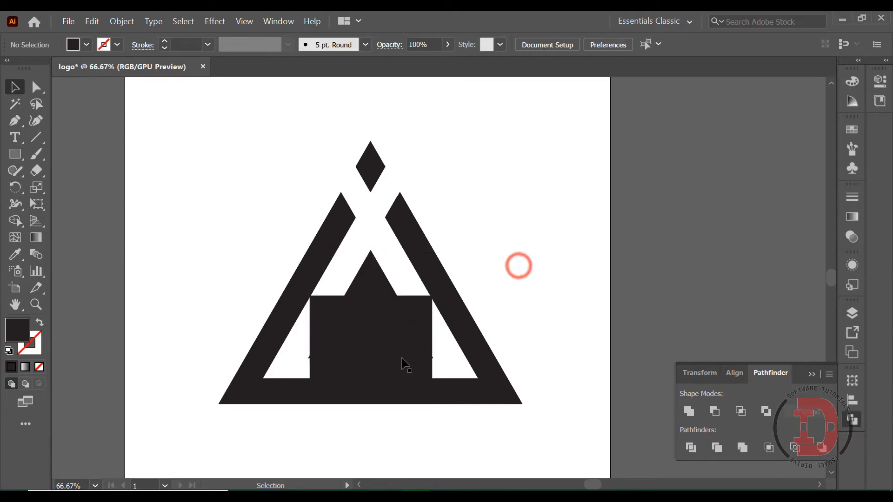
# Step: Enlarge the inner triangle proportionally, nudge it to the right to recentre it, and deselect
pyautogui.click(371, 281)
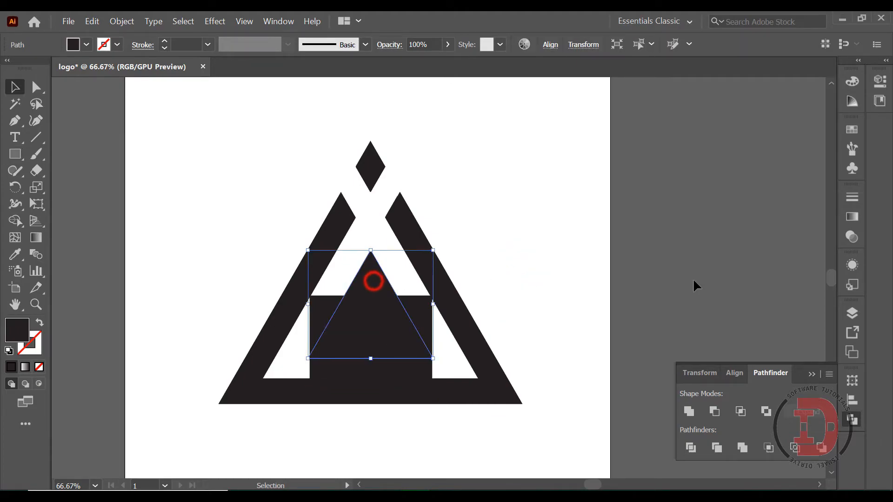
pyautogui.moveTo(310, 249); pyautogui.dragTo(292, 234)
pyautogui.hotkey('shift', 'Right')
pyautogui.hotkey('shift', 'Right')
pyautogui.press('Right')
pyautogui.press('Right')
pyautogui.press('Right')
pyautogui.press('Right')
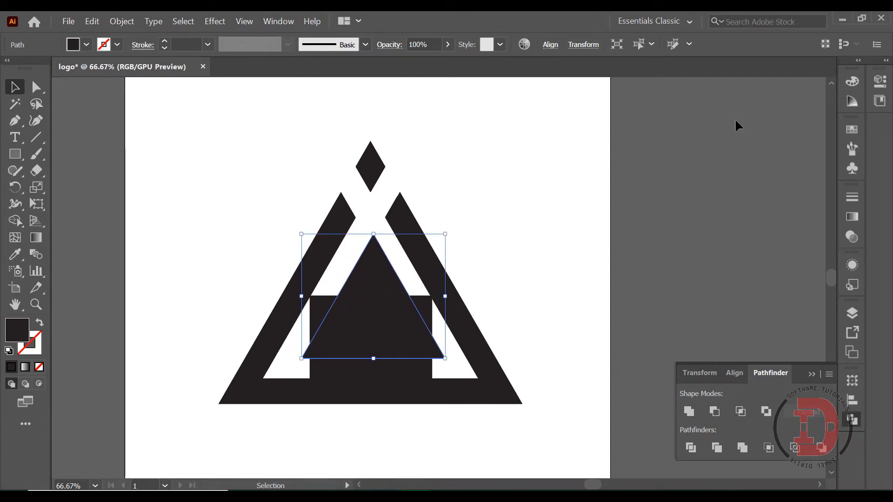
pyautogui.click(565, 183)
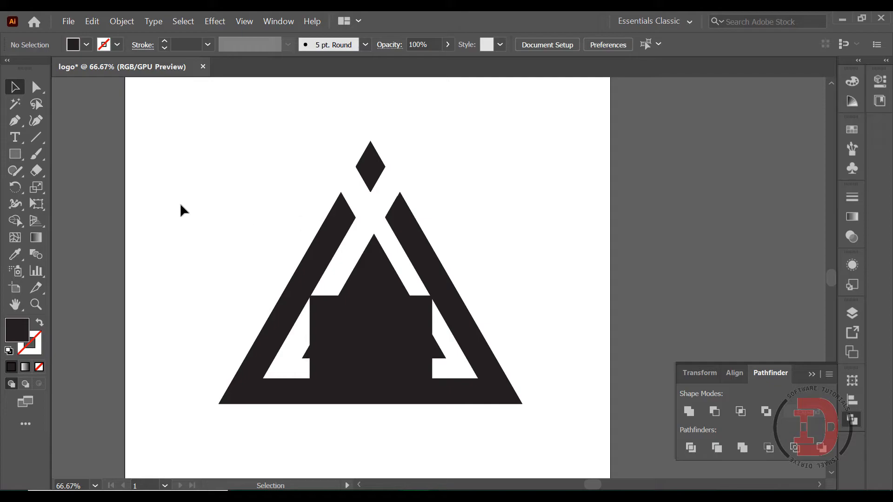
# Step: Draw a second black rectangle overlapping the upper-left corner of the first rectangle and the outer triangle's left side
pyautogui.click(14, 158)
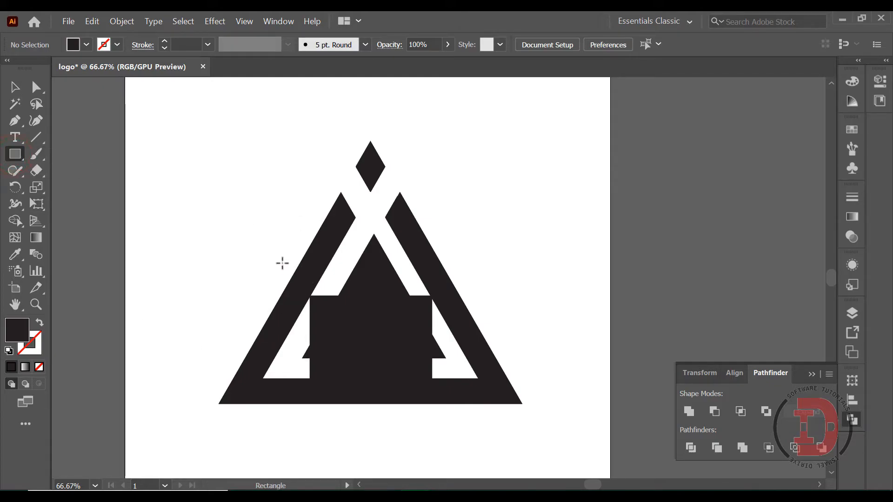
pyautogui.moveTo(279, 261); pyautogui.dragTo(358, 346)
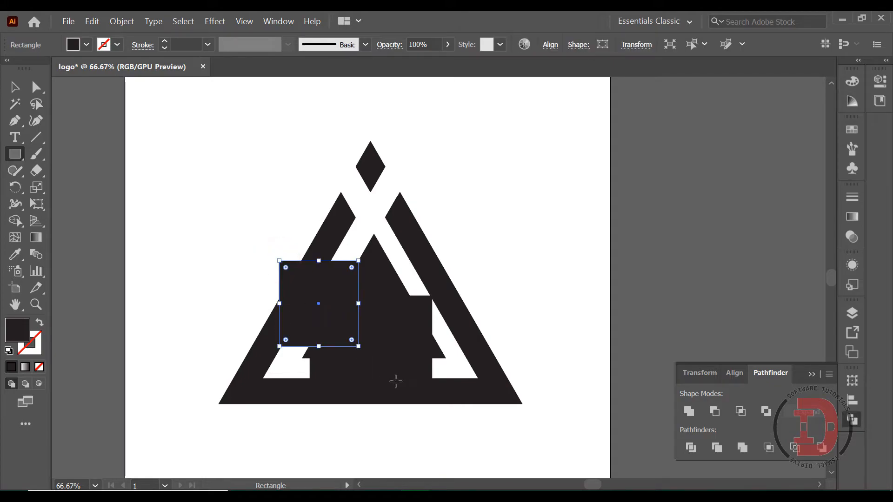
pyautogui.click(14, 87)
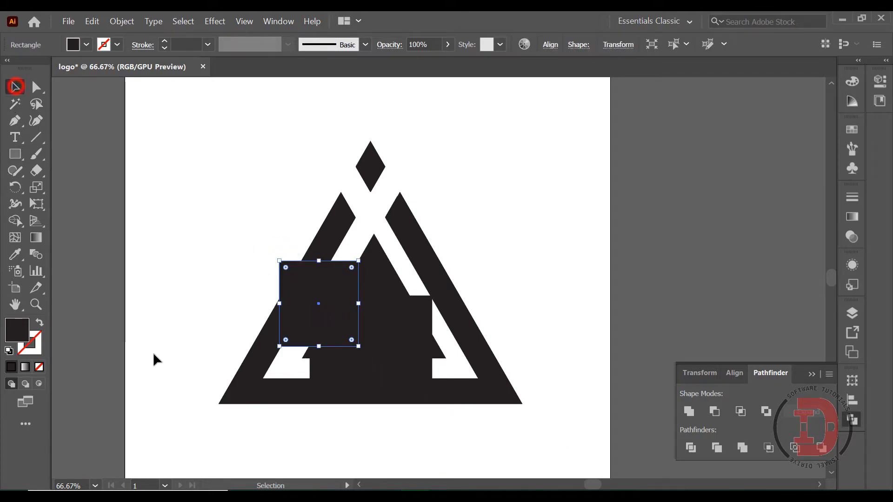
# Step: Subtract the second rectangle from the first with Minus Front to notch its upper-left corner, then deselect
pyautogui.click(403, 350)
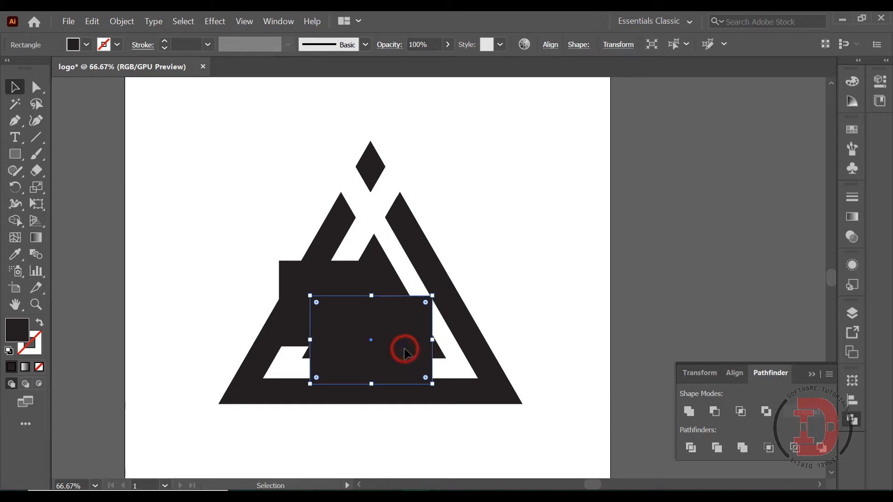
pyautogui.keyDown('shift'); pyautogui.click(293, 269); pyautogui.keyUp('shift')
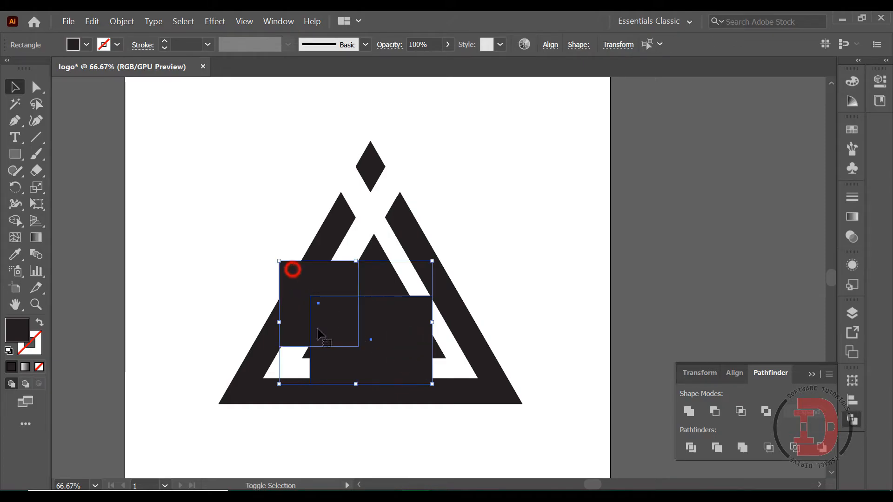
pyautogui.click(719, 412)
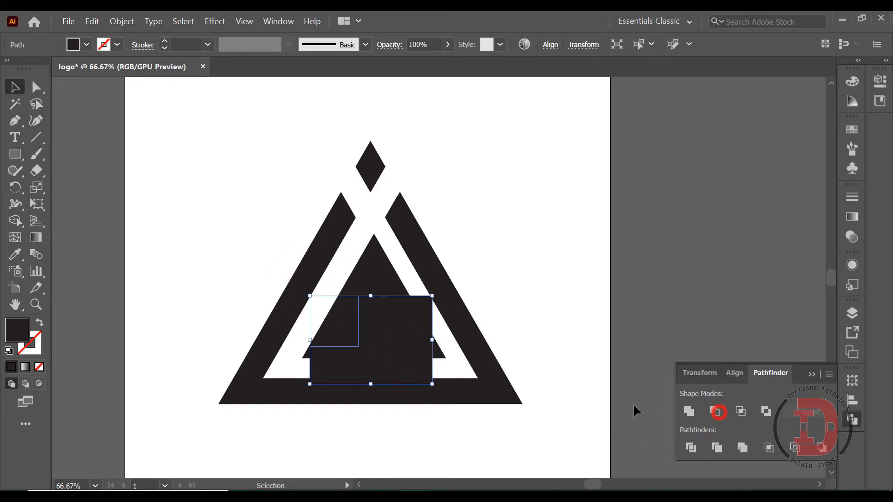
pyautogui.click(521, 280)
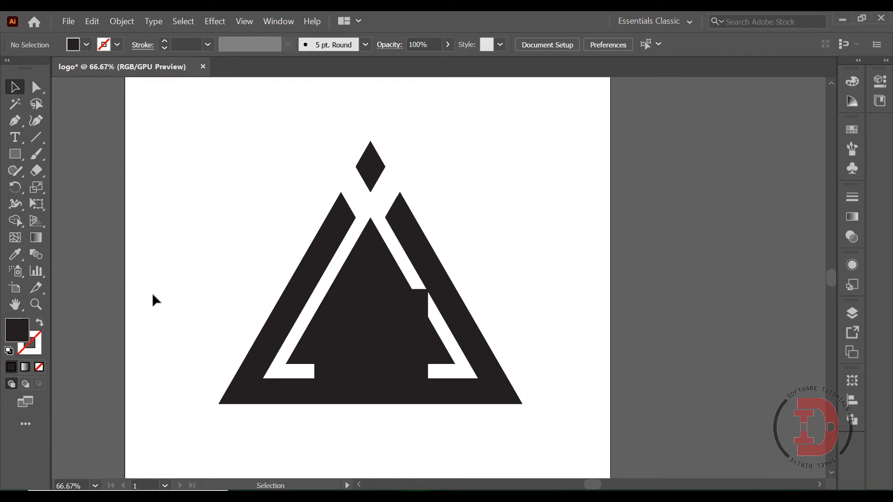
# Step: Raise the inner triangle's bottom edge slightly to widen the gap above the outer base, then deselect
pyautogui.click(371, 261)
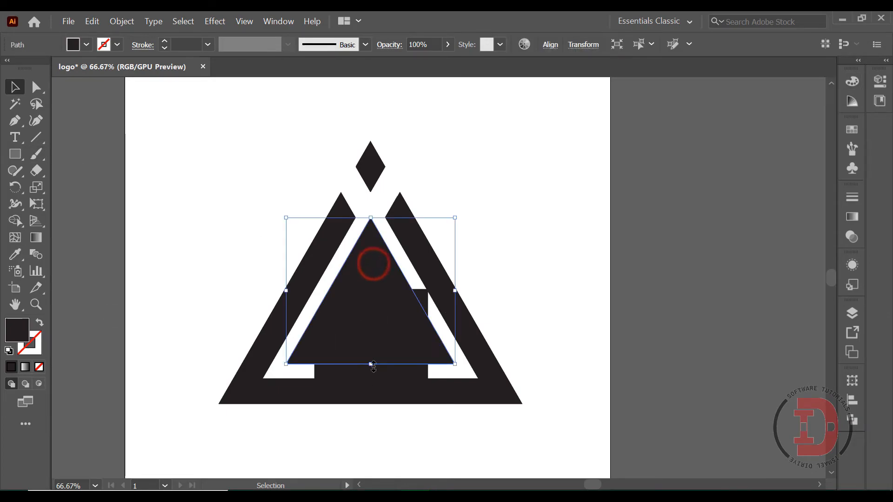
pyautogui.moveTo(371, 364); pyautogui.dragTo(372, 356)
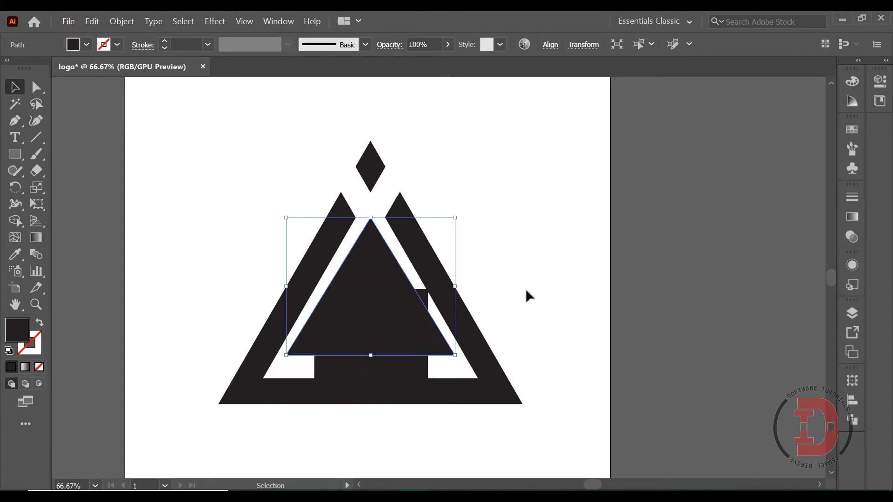
pyautogui.click(527, 289)
# Step: Draw a rectangle over the black block between the inner triangle's base and the outer base, and fill it with white
pyautogui.click(14, 155)
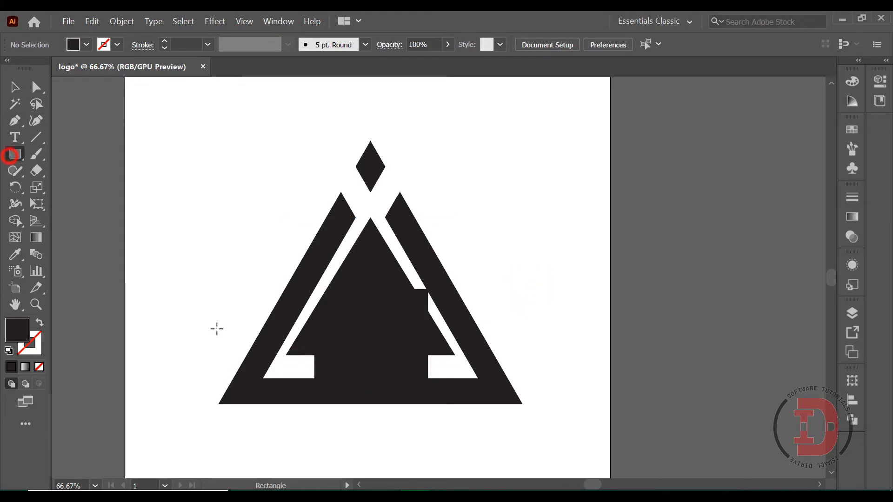
pyautogui.moveTo(314, 356); pyautogui.dragTo(427, 378)
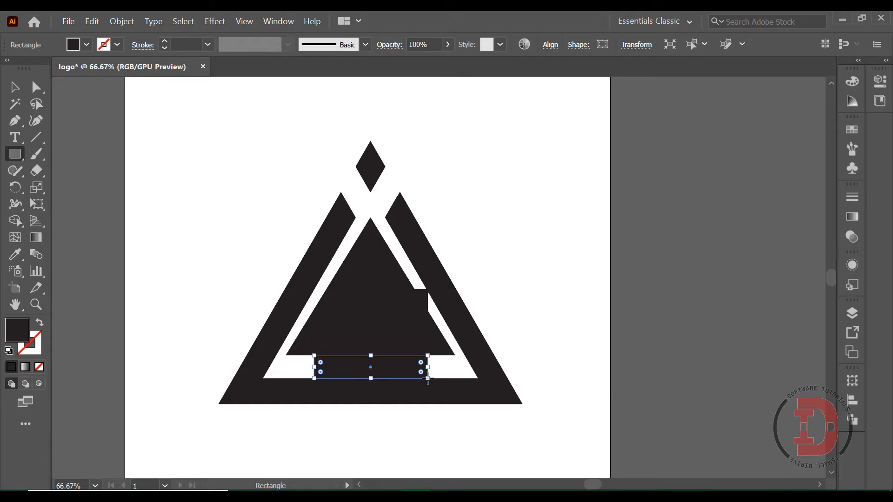
pyautogui.click(86, 44)
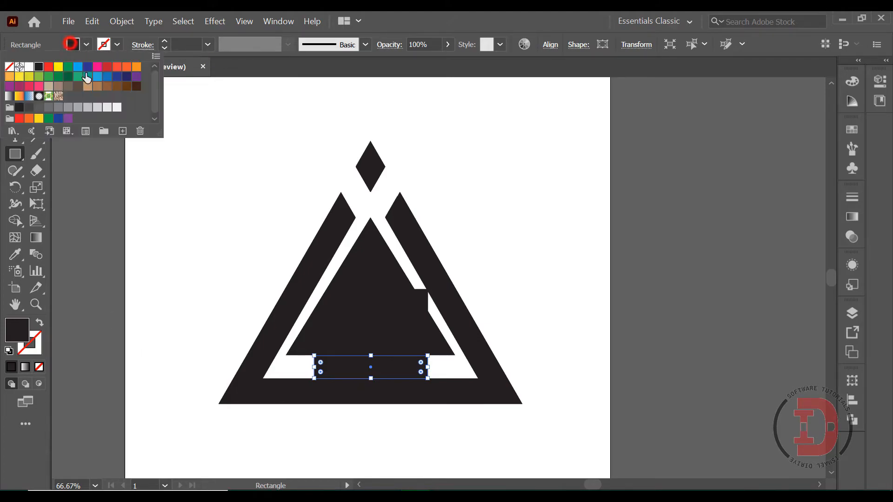
pyautogui.click(29, 67)
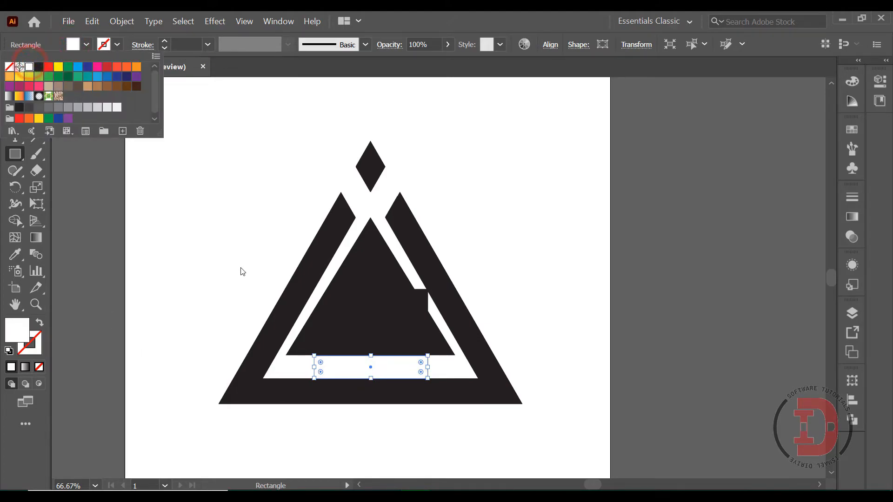
# Step: Narrow the white rectangle from both sides so a black strip remains at each end of the block
pyautogui.press('v')
pyautogui.moveTo(428, 367); pyautogui.dragTo(393, 379)
pyautogui.click(443, 368)
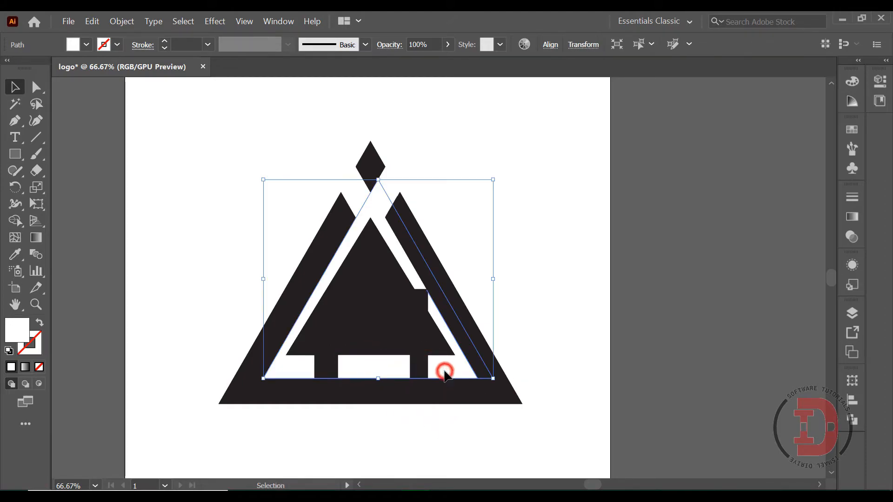
pyautogui.click(375, 367)
pyautogui.moveTo(413, 366); pyautogui.dragTo(410, 367)
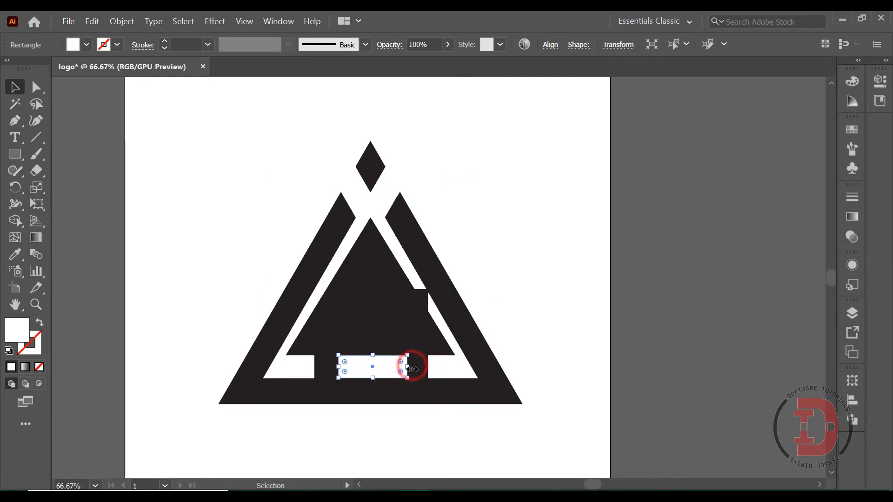
pyautogui.click(444, 369)
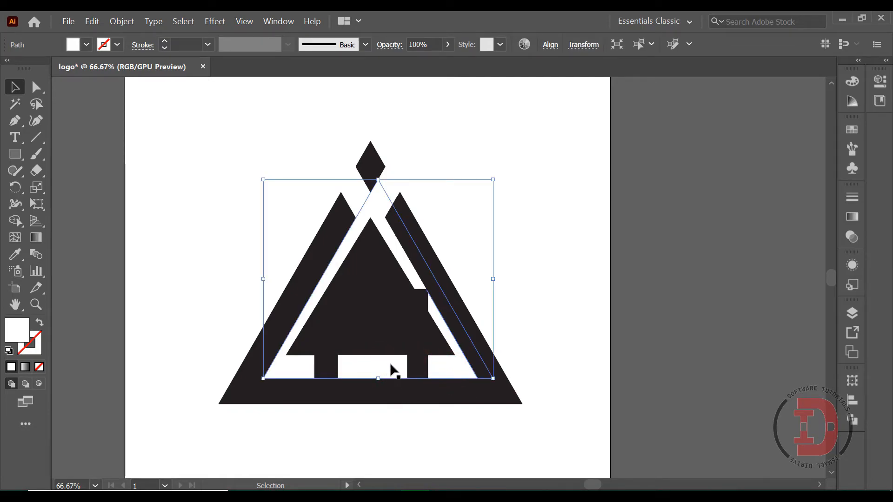
# Step: Duplicate the white rectangle in place, reduce the copy to a thin vertical bar at its middle, and fill it with black
pyautogui.click(390, 367)
pyautogui.press('a')
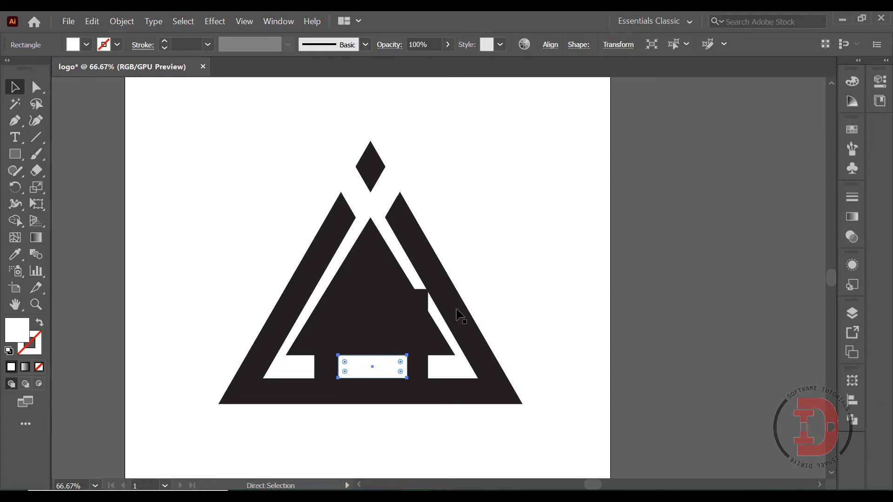
pyautogui.press('v')
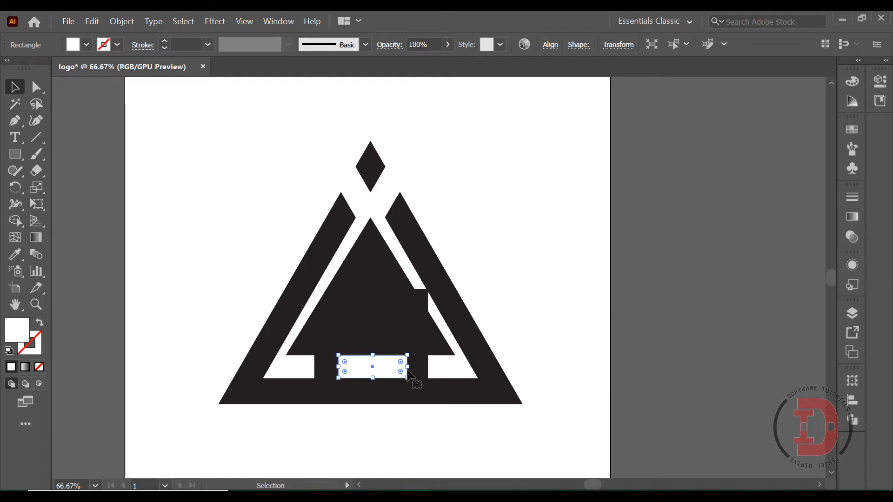
pyautogui.moveTo(407, 368); pyautogui.dragTo(377, 367)
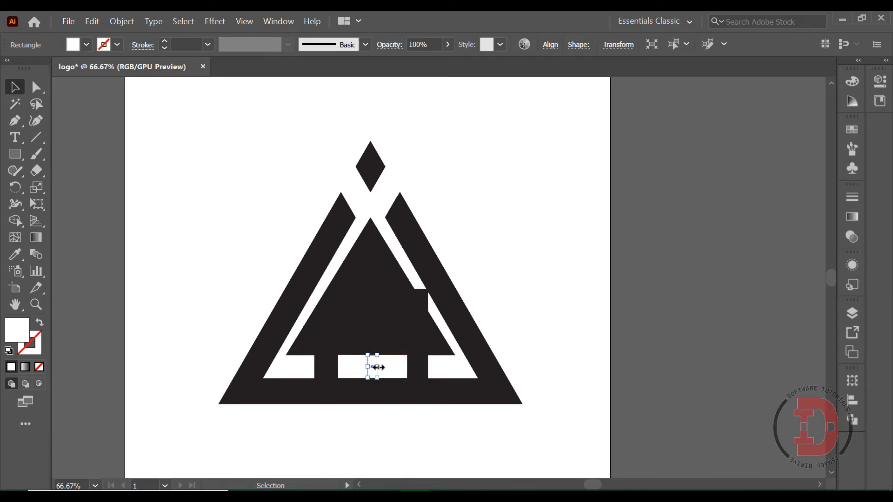
pyautogui.press('Right')
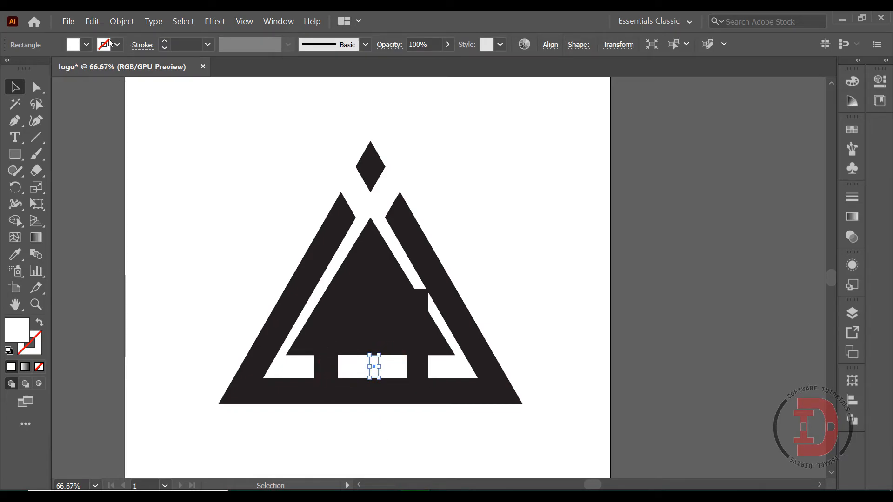
pyautogui.click(86, 45)
pyautogui.click(38, 68)
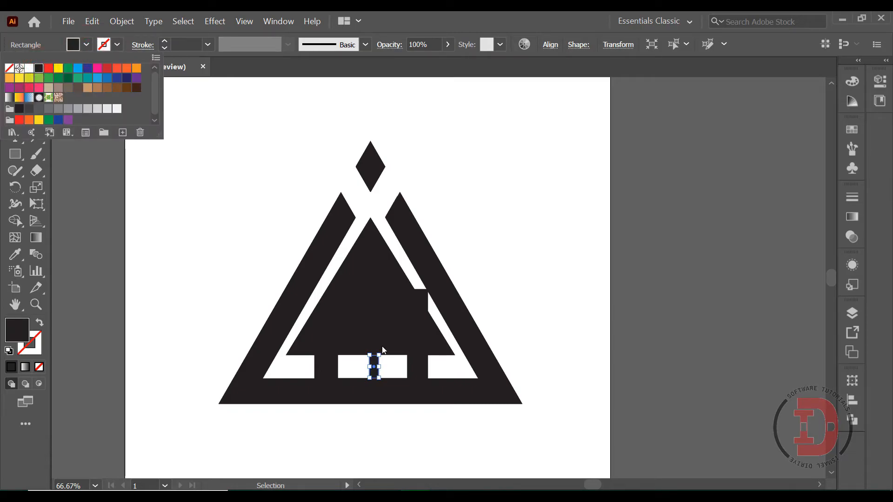
pyautogui.click(267, 267)
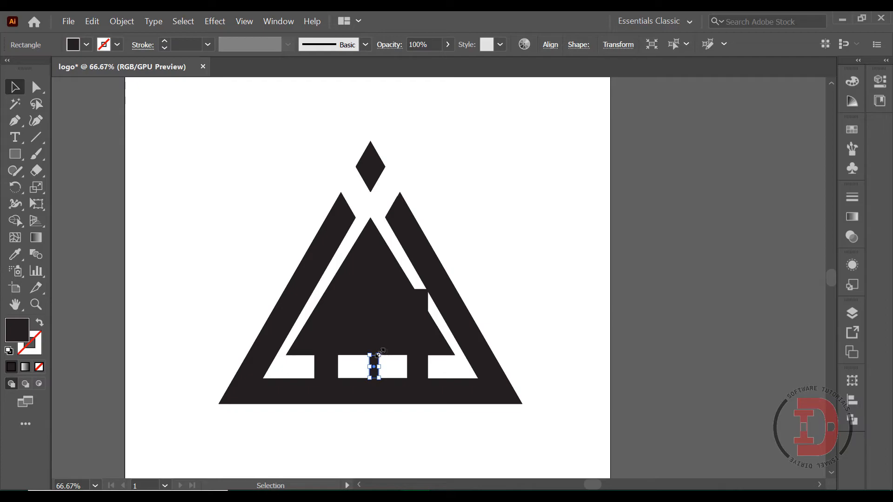
# Step: Make a copy of the thin bar rotated to horizontal and stretch it across the full width of the white rectangle, then deselect
pyautogui.moveTo(384, 355); pyautogui.dragTo(391, 369)
pyautogui.hotkey('ctrl', '+')
pyautogui.hotkey('ctrl', '+')
pyautogui.hotkey('ctrl', '+')
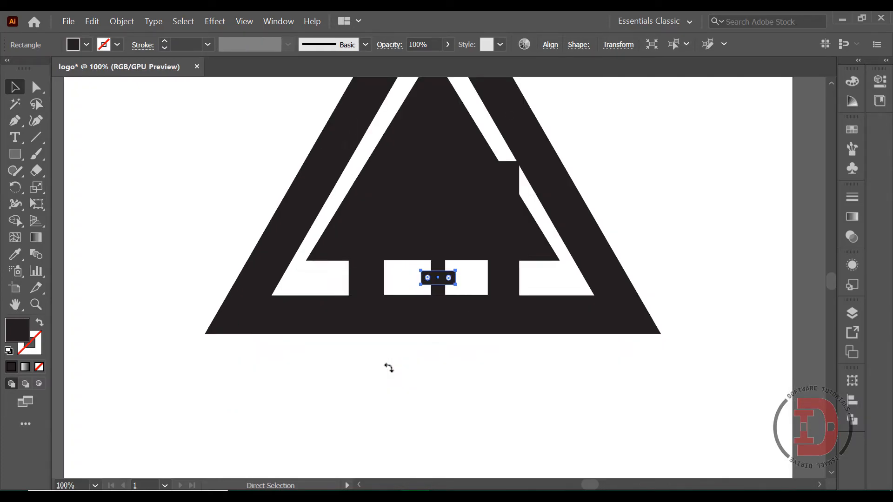
pyautogui.moveTo(472, 279); pyautogui.dragTo(540, 279)
pyautogui.moveTo(411, 278); pyautogui.dragTo(332, 278)
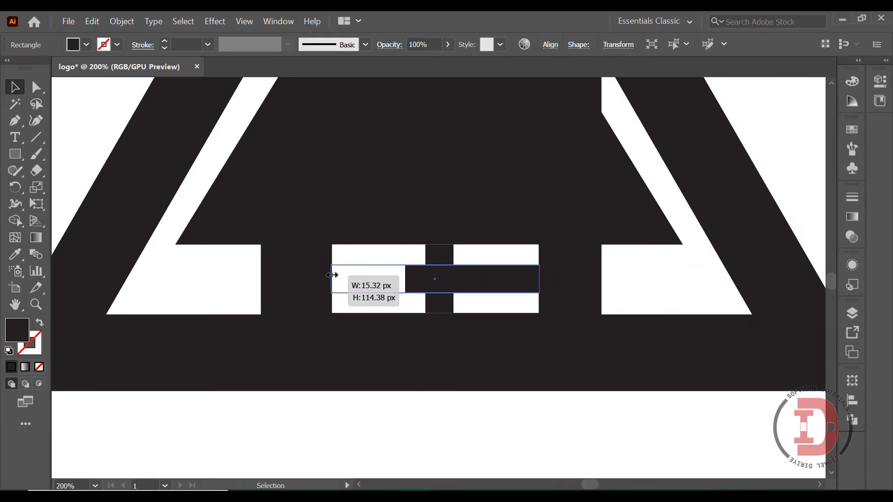
pyautogui.click(427, 419)
# Step: Unite the horizontal and vertical bars into one cross shape with Pathfinder, then deselect
pyautogui.click(480, 291)
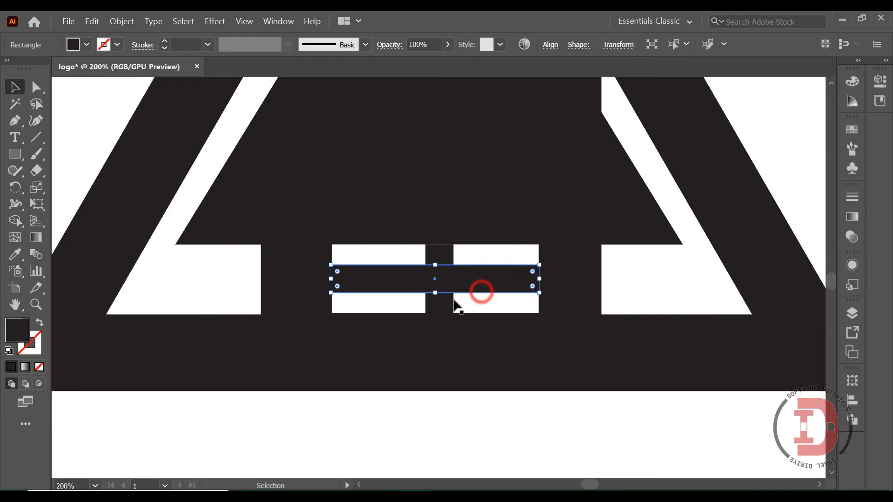
pyautogui.keyDown('shift'); pyautogui.click(443, 307); pyautogui.keyUp('shift')
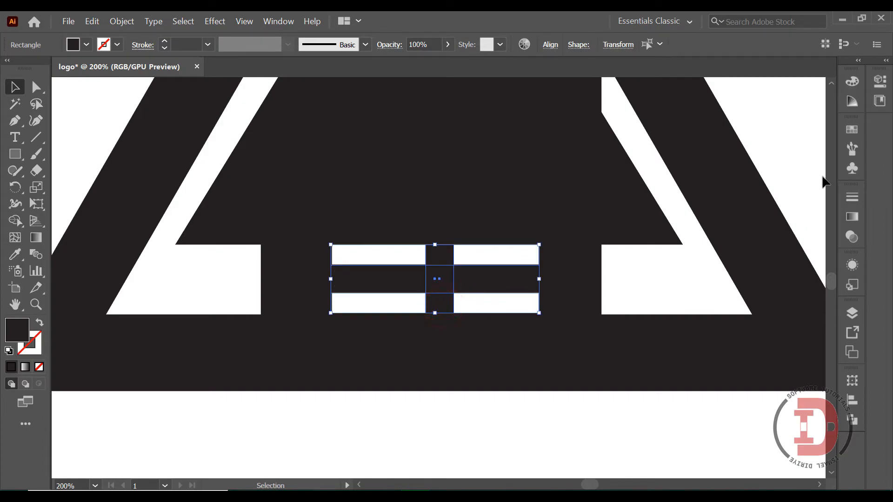
pyautogui.click(852, 420)
pyautogui.click(689, 412)
pyautogui.click(504, 404)
pyautogui.click(435, 264)
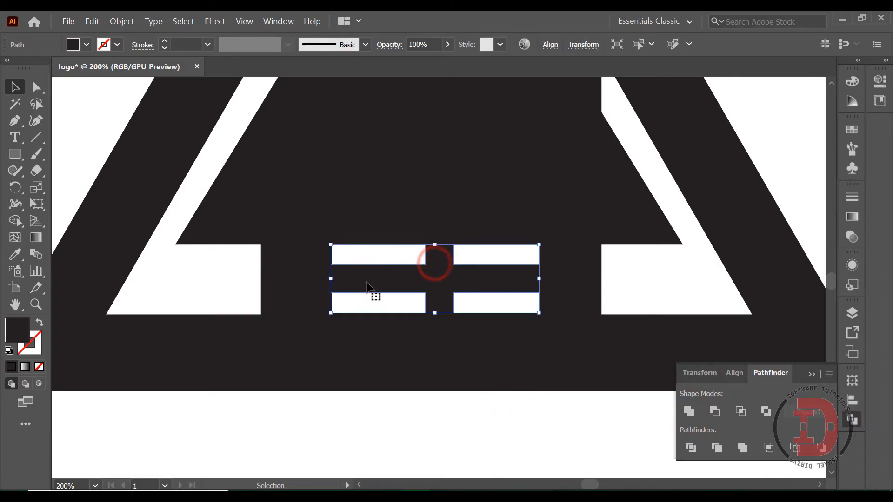
pyautogui.click(399, 428)
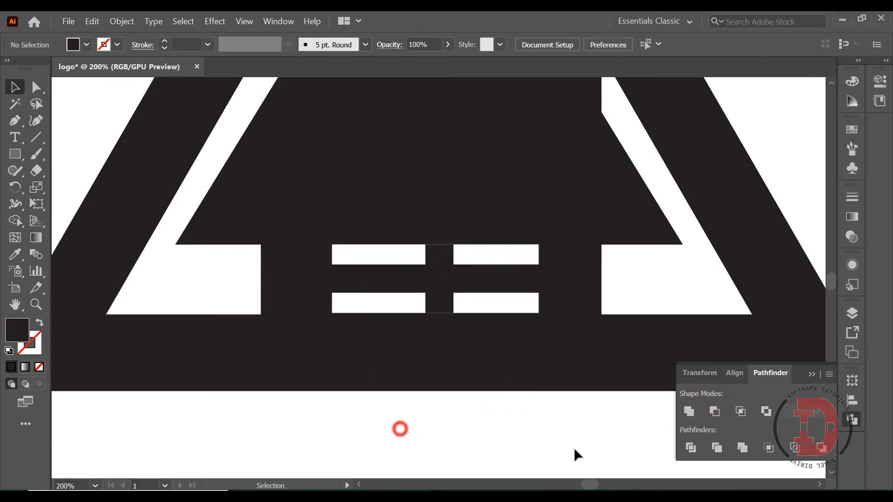
pyautogui.click(813, 375)
pyautogui.hotkey('ctrl', '0')
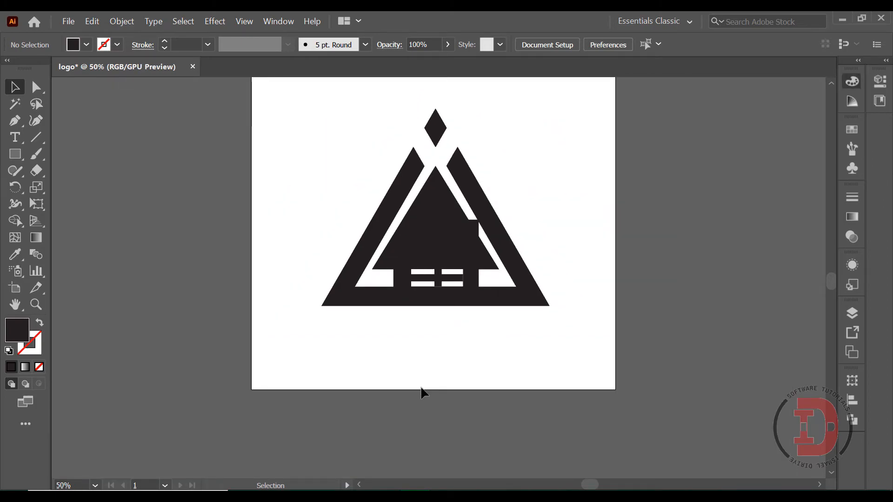
# Step: Draw a small black square in the artboard's upper-left corner and place two copies beside it in a row, then deselect
pyautogui.click(15, 154)
pyautogui.moveTo(268, 96); pyautogui.dragTo(293, 122)
pyautogui.scroll(3, 299, 155)
pyautogui.press('v')
pyautogui.moveTo(277, 219); pyautogui.dragTo(359, 181)
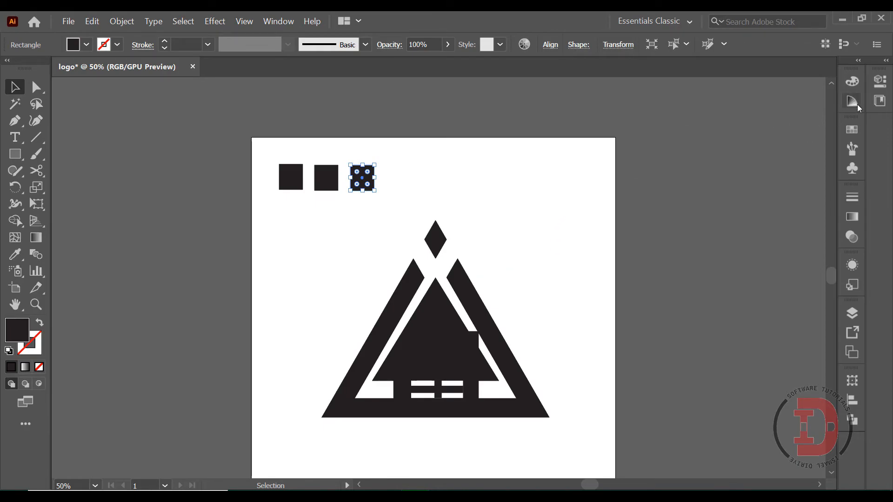
pyautogui.hotkey('ctrl', 'shift', 'a')
# Step: Fill the leftmost small square with a freeform gradient in Points mode
pyautogui.click(278, 21)
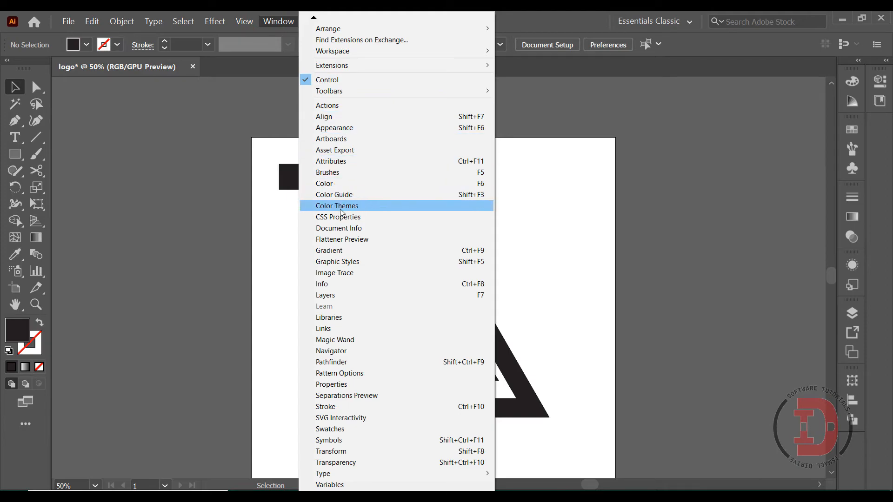
pyautogui.scroll(-1, 347, 345)
pyautogui.click(339, 232)
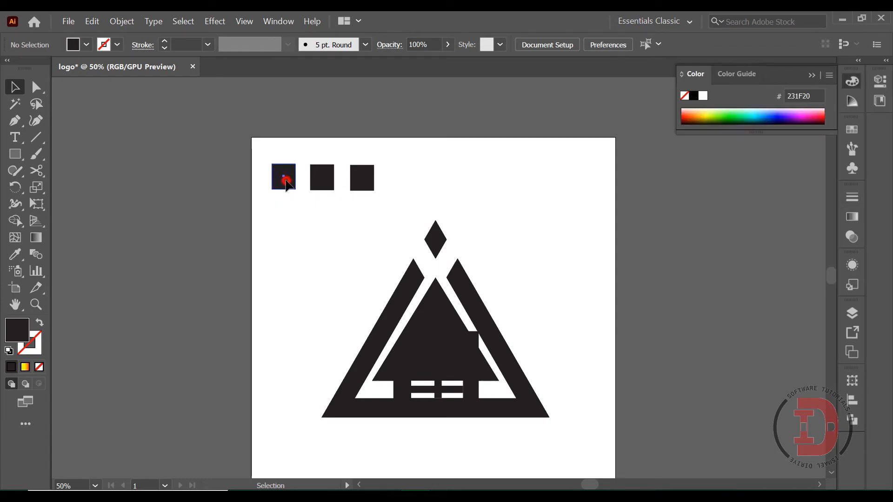
pyautogui.click(286, 181)
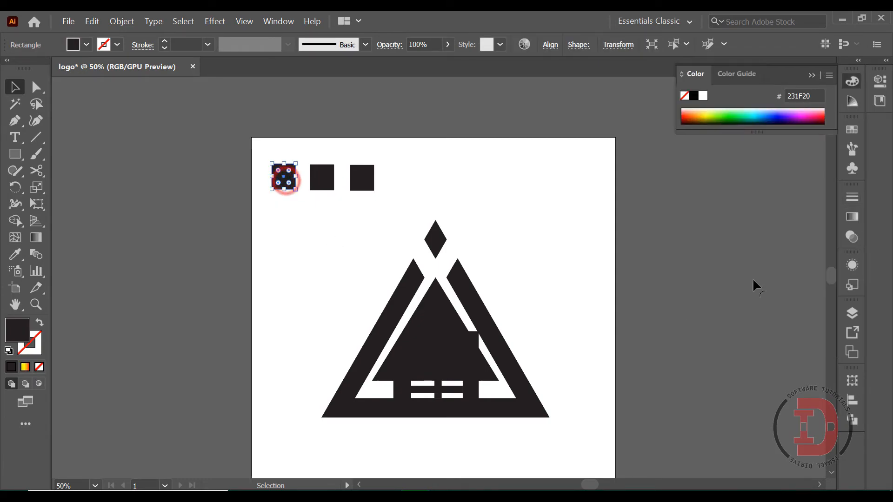
pyautogui.click(854, 217)
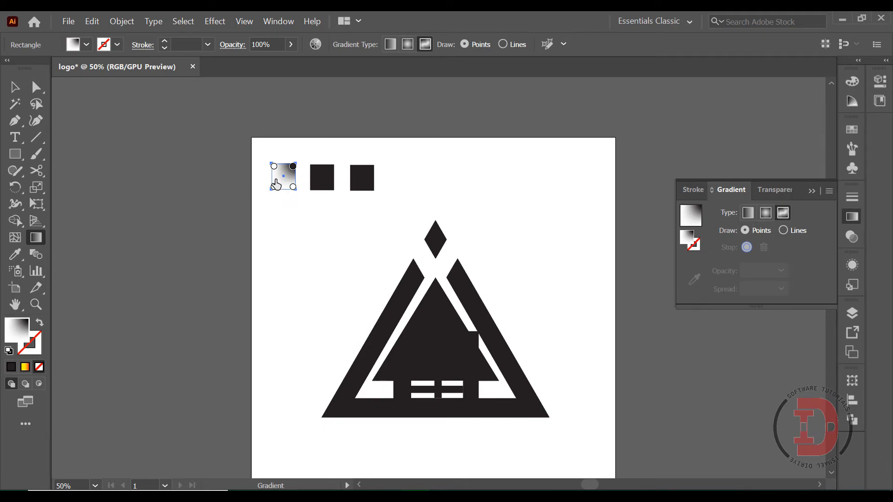
# Step: Color the leftmost square's upper-left gradient point yellow and its upper-right point red
pyautogui.doubleClick(274, 166)
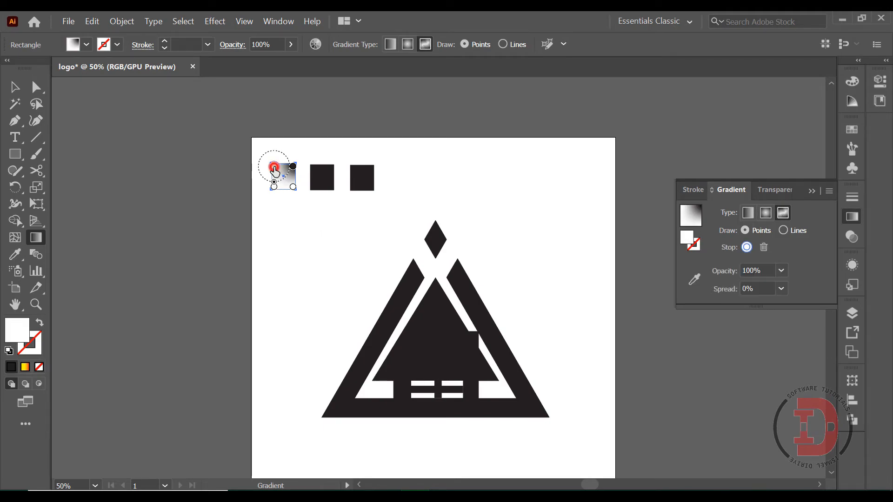
pyautogui.click(143, 208)
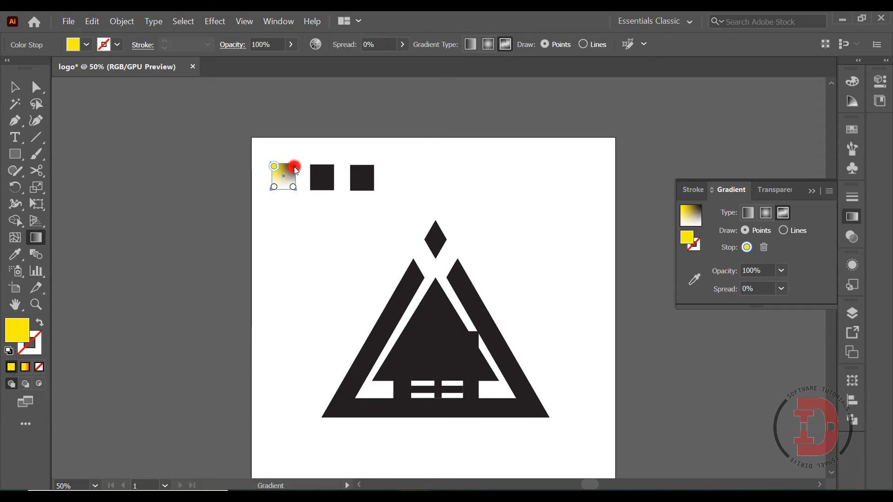
pyautogui.doubleClick(293, 166)
pyautogui.click(212, 208)
pyautogui.click(322, 207)
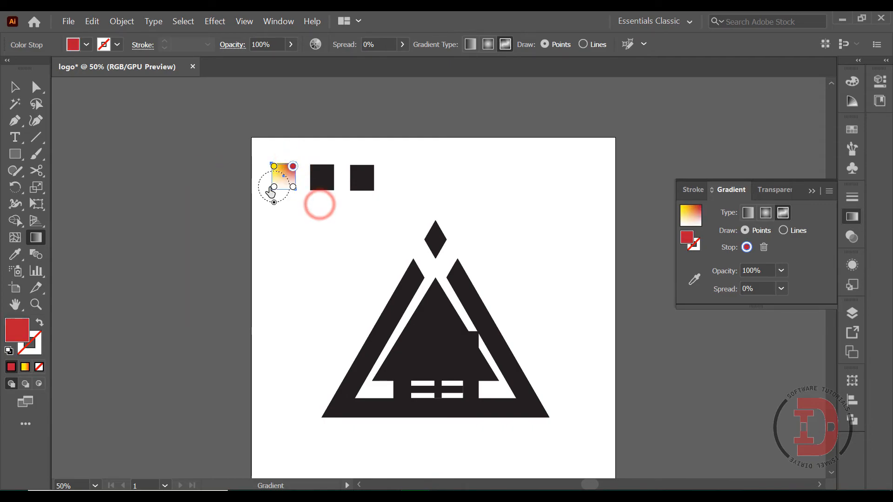
# Step: Color the leftmost square's lower-left gradient point yellow and its lower-right point orange, then deselect the square
pyautogui.doubleClick(274, 187)
pyautogui.click(212, 228)
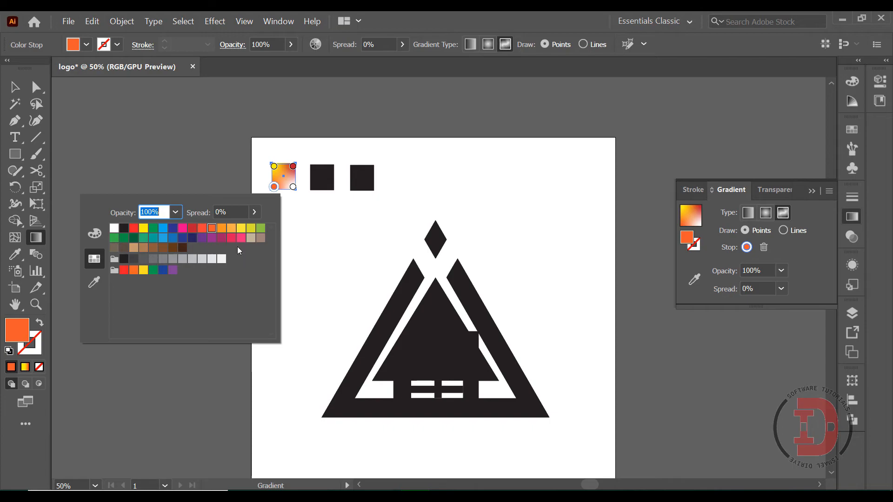
pyautogui.click(240, 230)
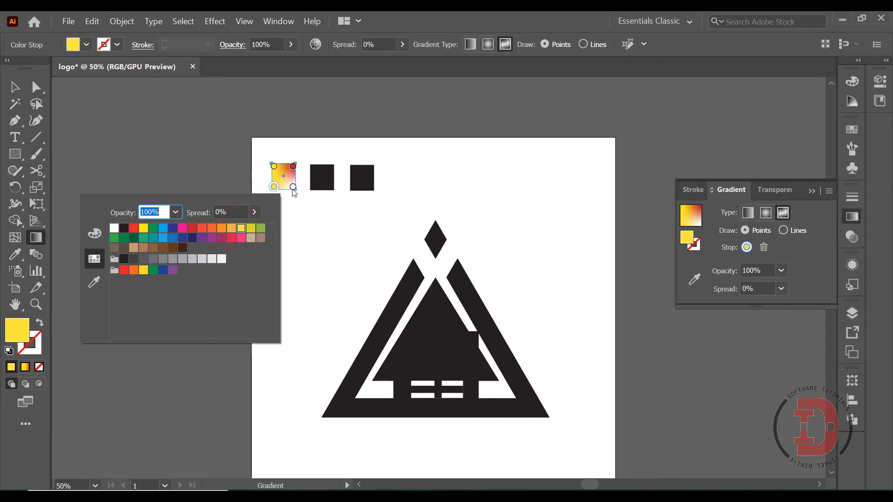
pyautogui.click(293, 187)
pyautogui.doubleClick(293, 187)
pyautogui.click(241, 228)
pyautogui.click(209, 230)
pyautogui.click(326, 221)
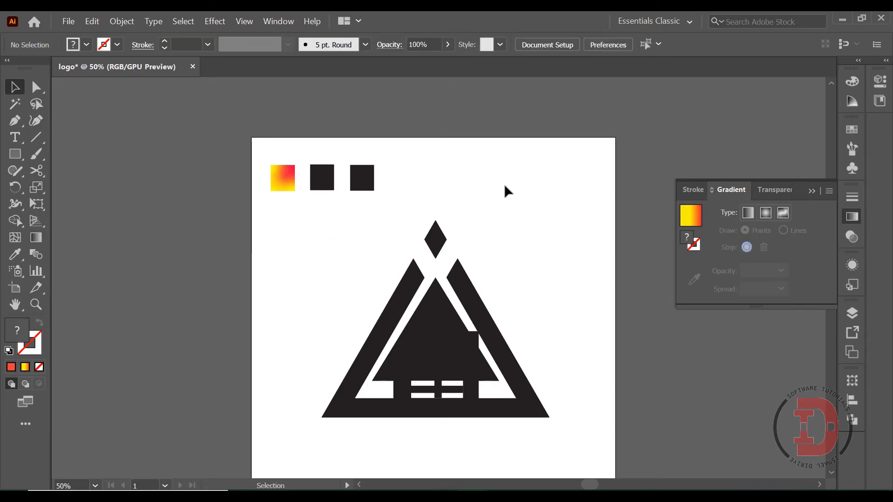
# Step: Apply a freeform gradient in Points mode to the middle small square
pyautogui.click(327, 185)
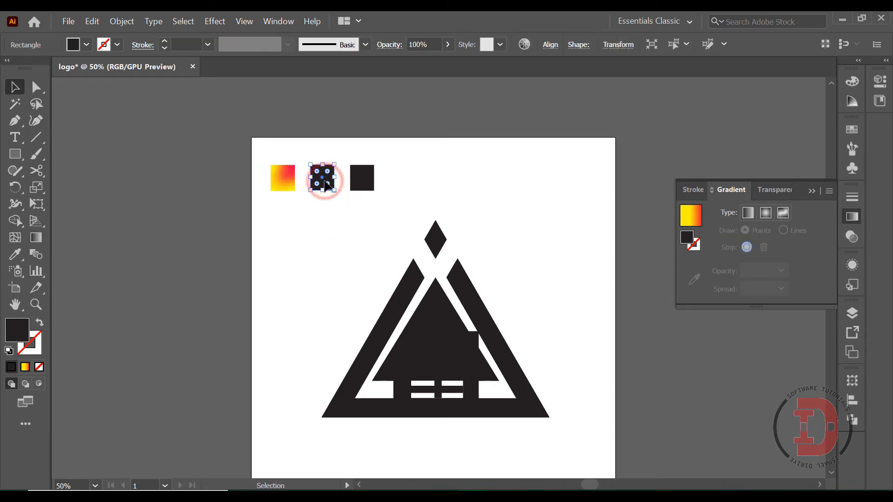
pyautogui.click(784, 214)
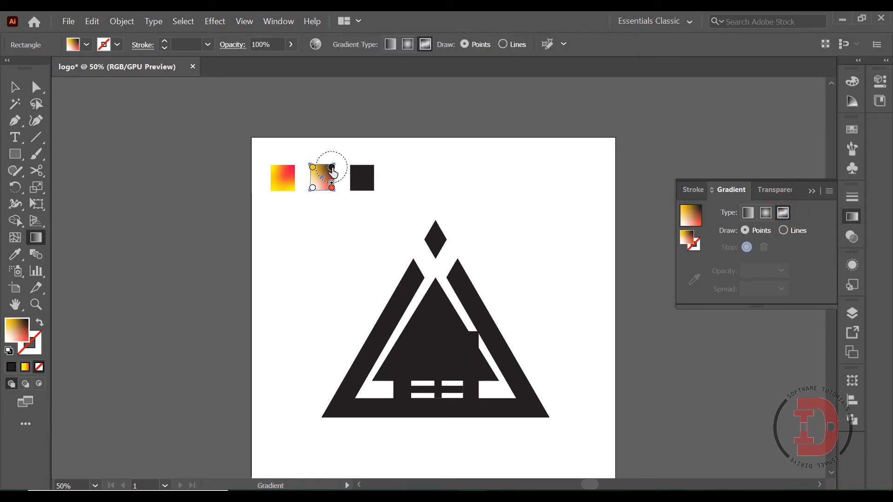
# Step: Apply the third square's blue gradient to the logo's left outer bar with the Eyedropper
pyautogui.click(383, 324)
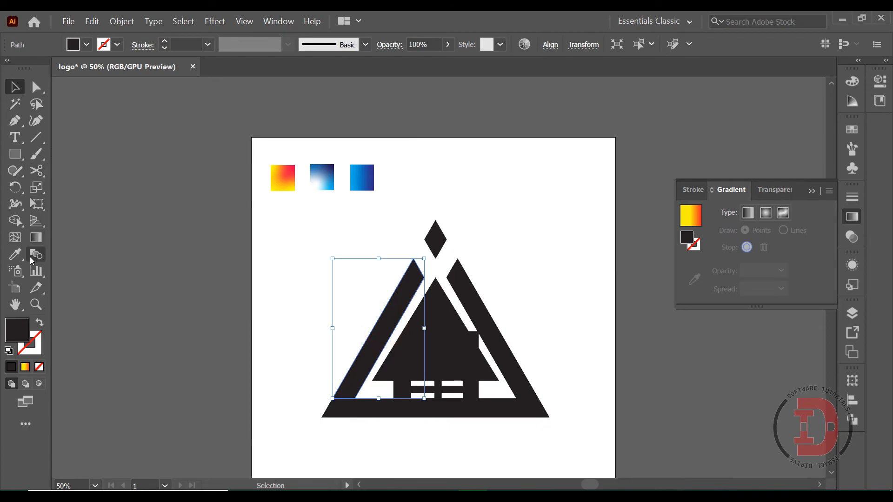
pyautogui.click(16, 256)
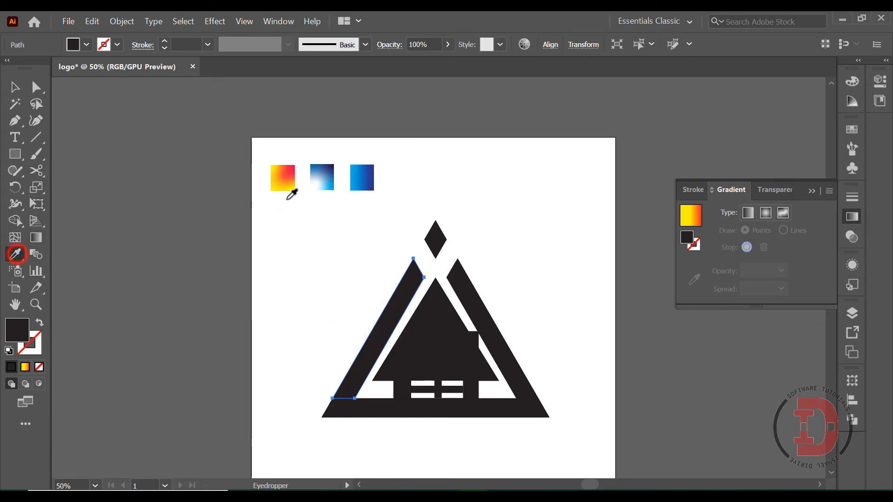
pyautogui.click(372, 173)
# Step: Move the left bar's dark blue gradient point down from the tip and its light blue point slightly up from the base
pyautogui.click(36, 238)
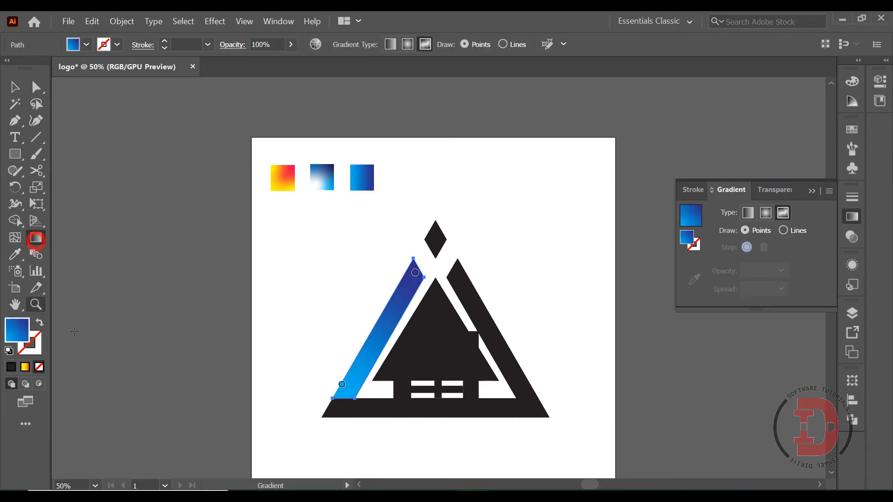
pyautogui.moveTo(414, 270); pyautogui.dragTo(385, 331)
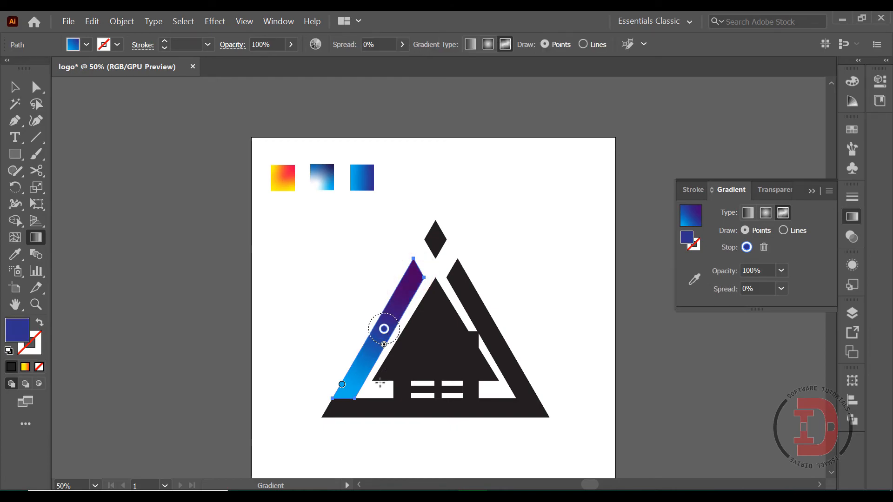
pyautogui.click(345, 386)
pyautogui.moveTo(347, 387); pyautogui.dragTo(361, 366)
pyautogui.click(325, 333)
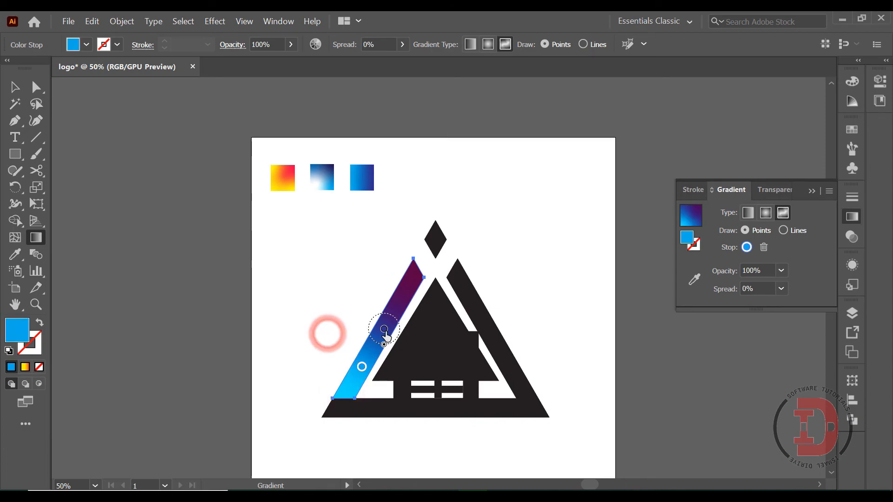
pyautogui.moveTo(384, 331); pyautogui.dragTo(396, 314)
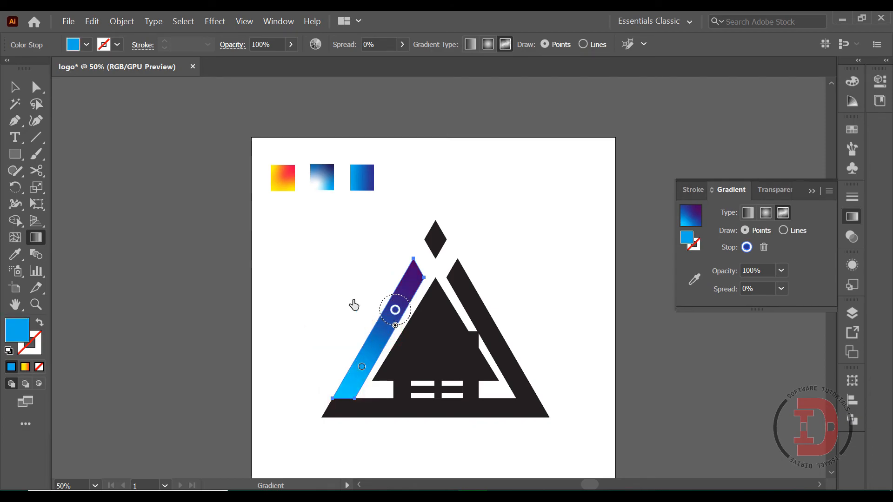
pyautogui.click(329, 294)
# Step: Apply the third square's blue gradient to the logo's right outer bar with the Eyedropper
pyautogui.click(14, 87)
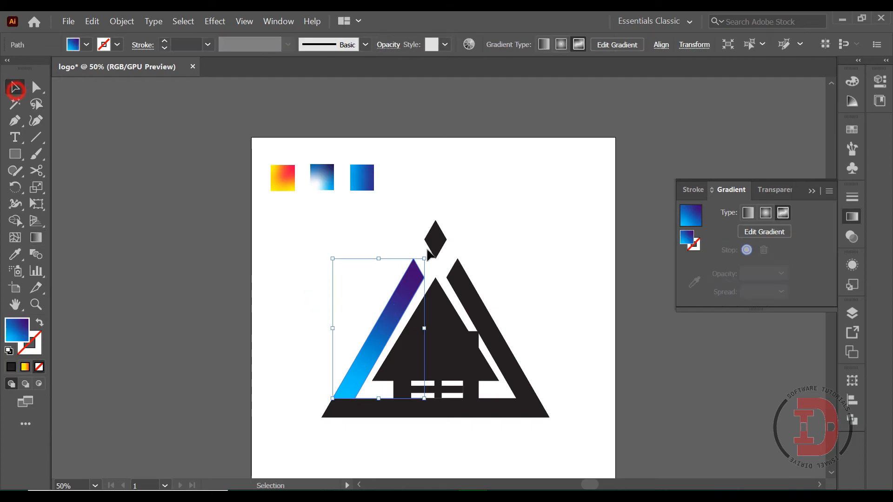
pyautogui.click(467, 300)
pyautogui.click(15, 254)
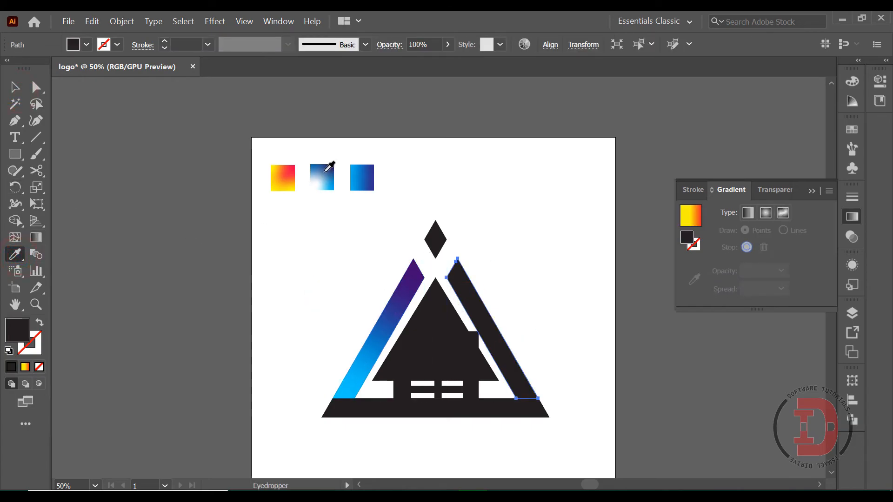
pyautogui.click(362, 176)
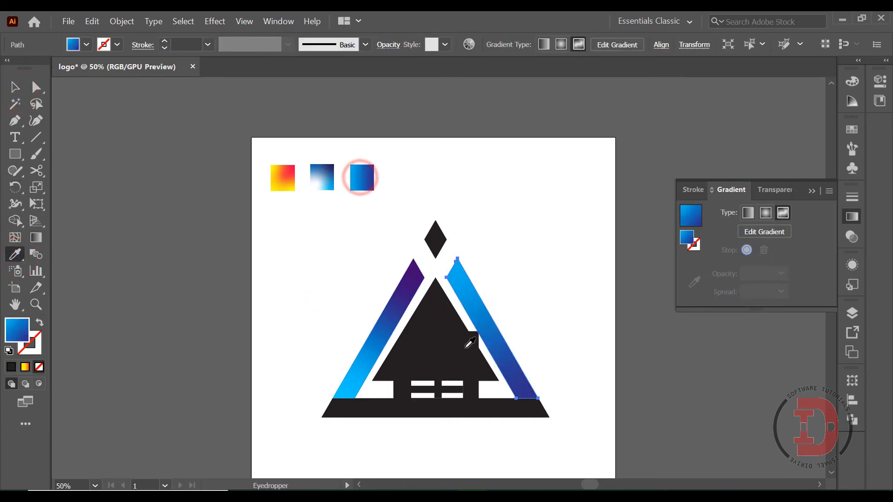
# Step: Move the right outer bar's dark blue gradient point up from the base toward the middle of the bar and deselect it
pyautogui.click(36, 237)
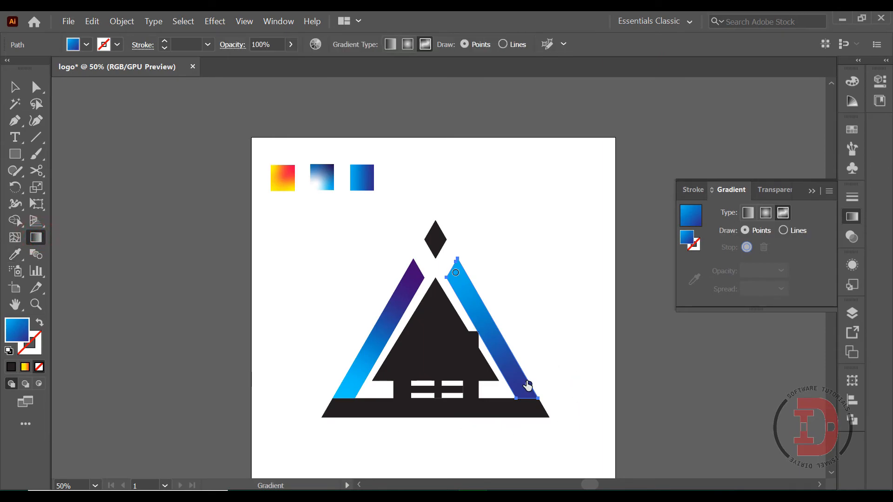
pyautogui.moveTo(529, 385)
pyautogui.mouseDown()
pyautogui.moveTo(490, 339)
pyautogui.moveTo(500, 352)
pyautogui.mouseUp()
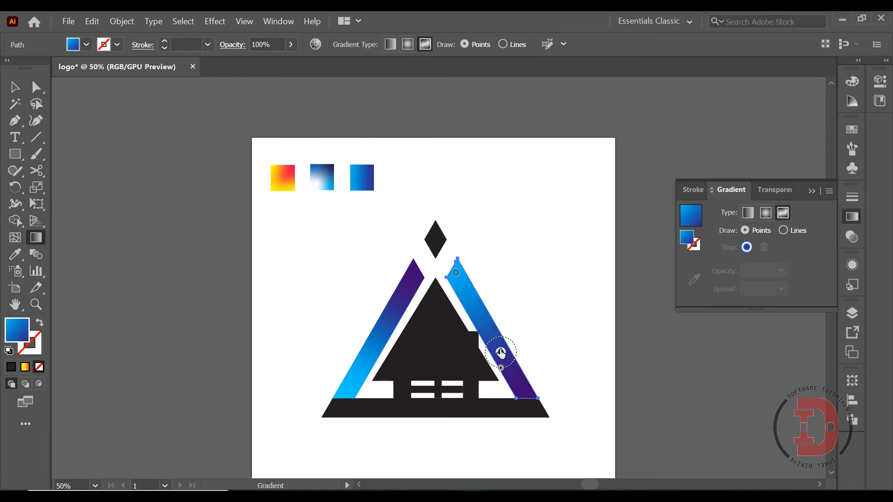
pyautogui.click(15, 87)
pyautogui.click(306, 228)
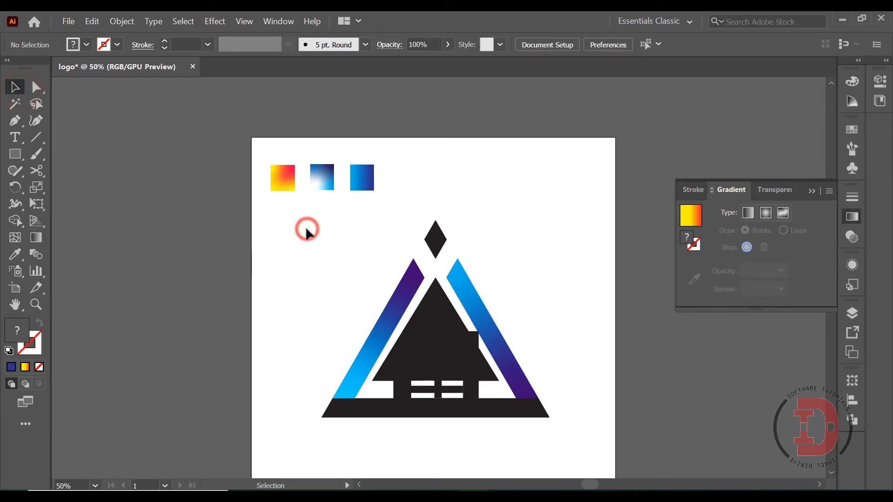
# Step: Apply the third square's blue gradient to the logo's horizontal base bar with the Eyedropper
pyautogui.click(398, 412)
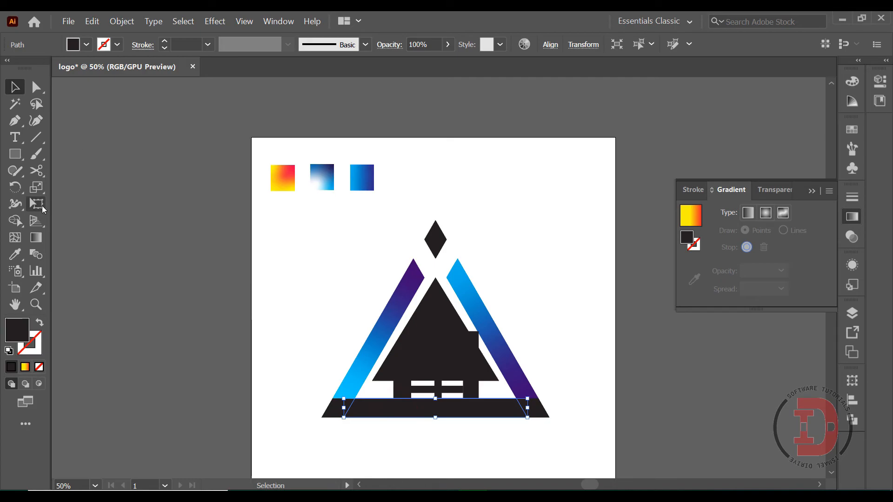
pyautogui.click(16, 256)
pyautogui.click(365, 176)
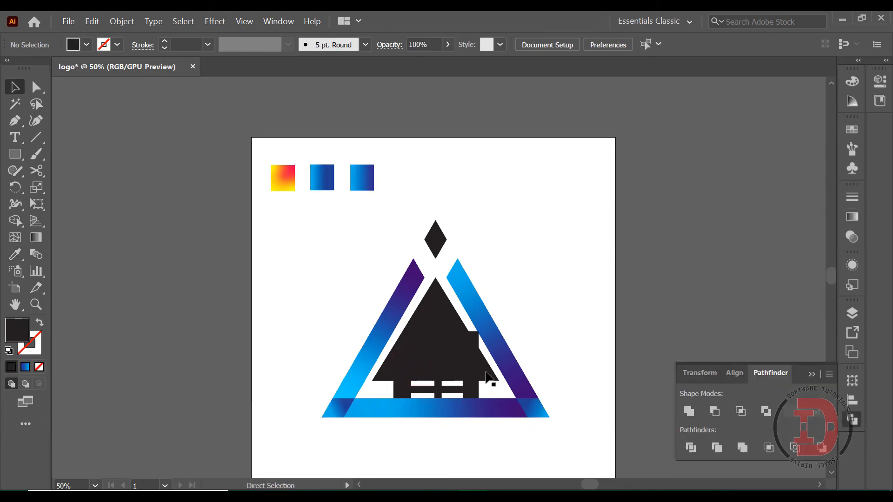
# Step: Apply the first square's red-to-yellow gradient to the house's triangular roof and window frame with the Eyedropper
pyautogui.hotkey('ctrl', '+')
pyautogui.hotkey('ctrl', '+')
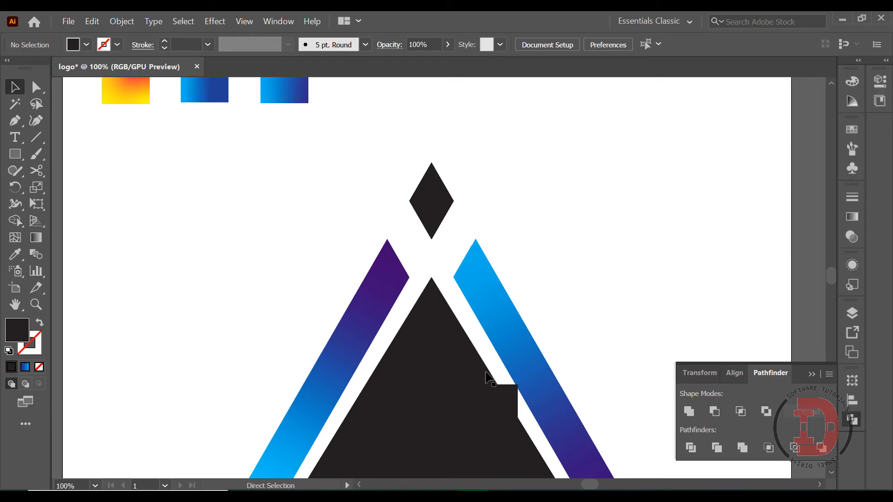
pyautogui.scroll(-2, 486, 378)
pyautogui.scroll(-3, 472, 361)
pyautogui.hotkey('ctrl', '+')
pyautogui.scroll(-2, 498, 373)
pyautogui.click(601, 384)
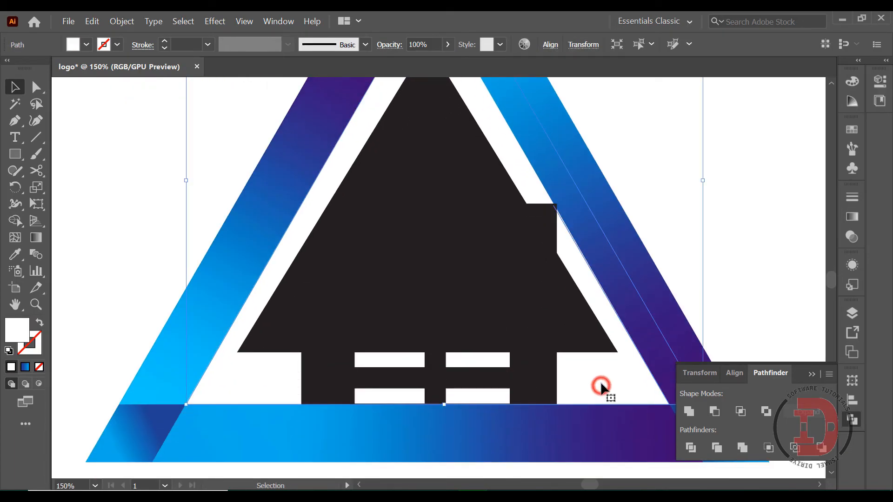
pyautogui.click(14, 255)
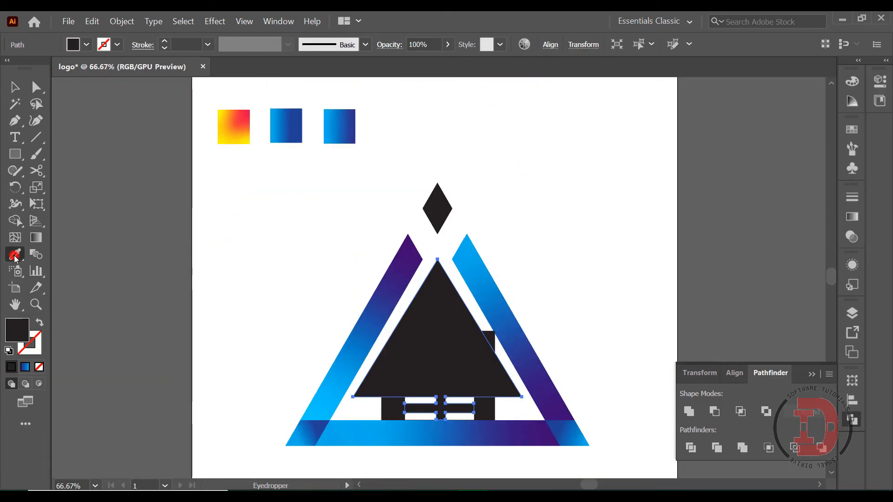
pyautogui.click(228, 115)
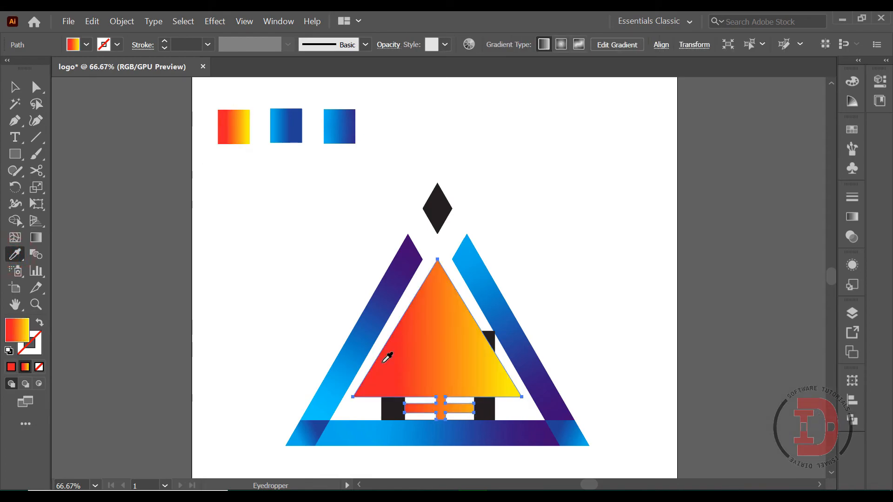
# Step: Apply the first square's red-to-yellow gradient to the house's wall and chimney shape with the Eyedropper
pyautogui.click(15, 87)
pyautogui.click(486, 412)
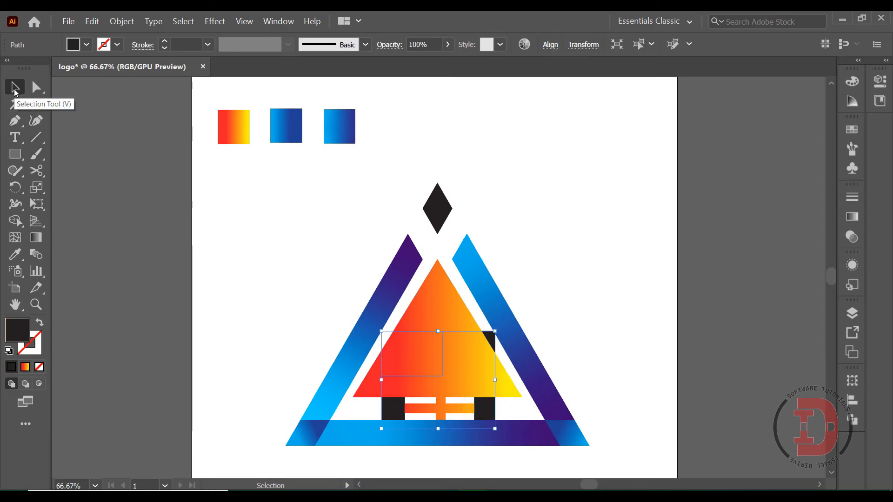
pyautogui.click(15, 254)
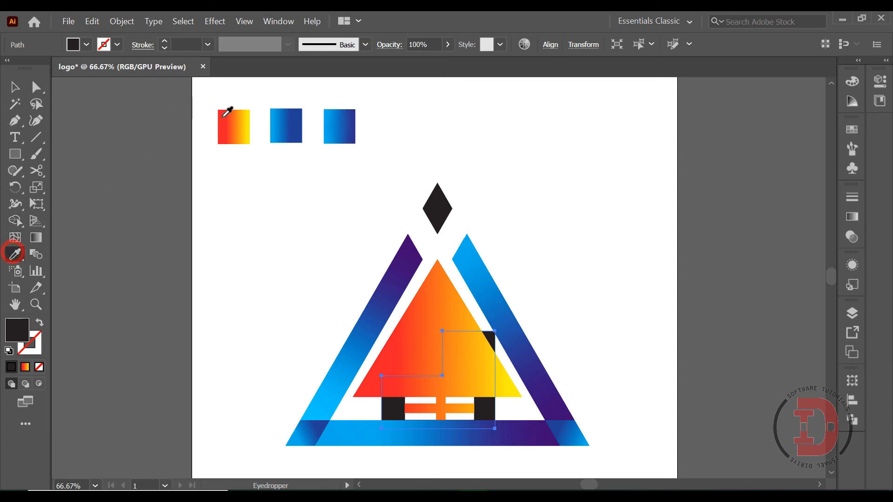
pyautogui.click(219, 113)
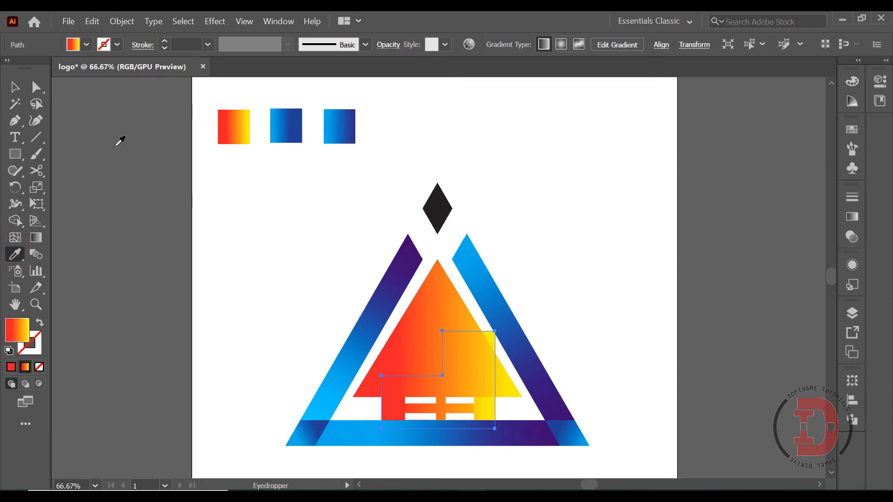
# Step: Draw a large circle over the roof with the Ellipse tool and stretch it leftward into a wide ellipse
pyautogui.click(15, 87)
pyautogui.click(419, 340)
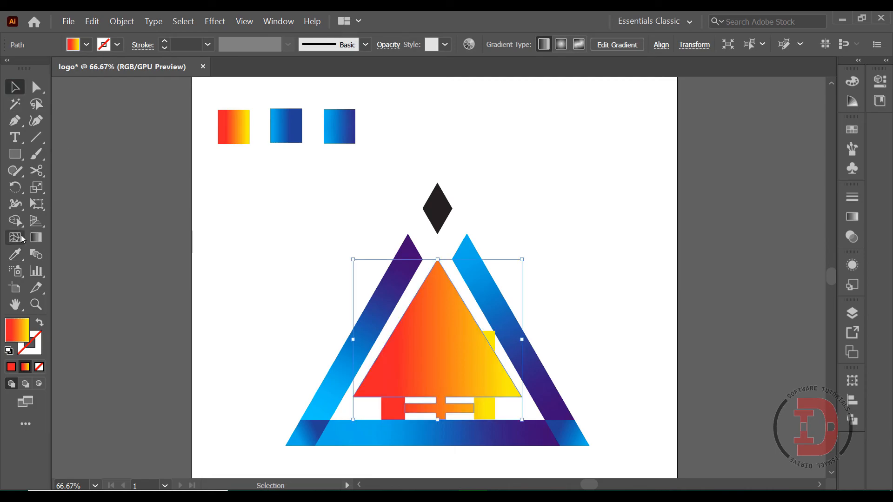
pyautogui.click(15, 157)
pyautogui.click(64, 190)
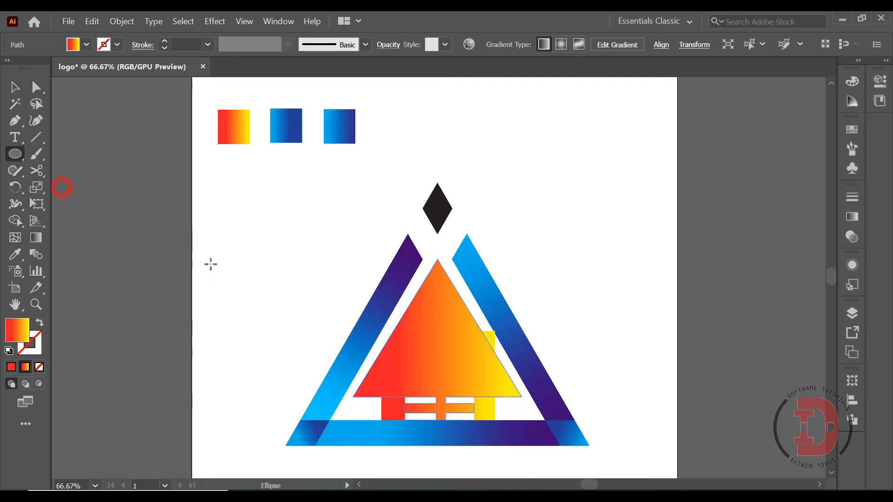
pyautogui.moveTo(320, 195); pyautogui.dragTo(519, 341)
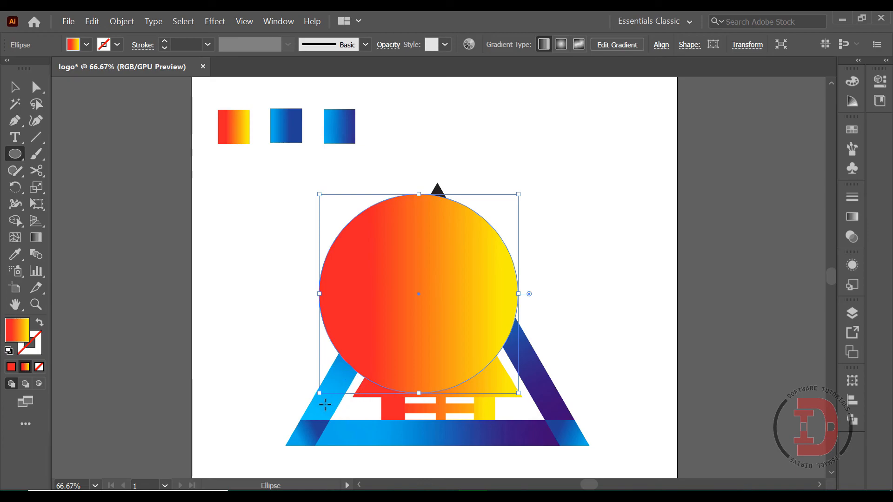
pyautogui.press('v')
pyautogui.moveTo(319, 393); pyautogui.dragTo(250, 393)
pyautogui.press('a')
pyautogui.press('v')
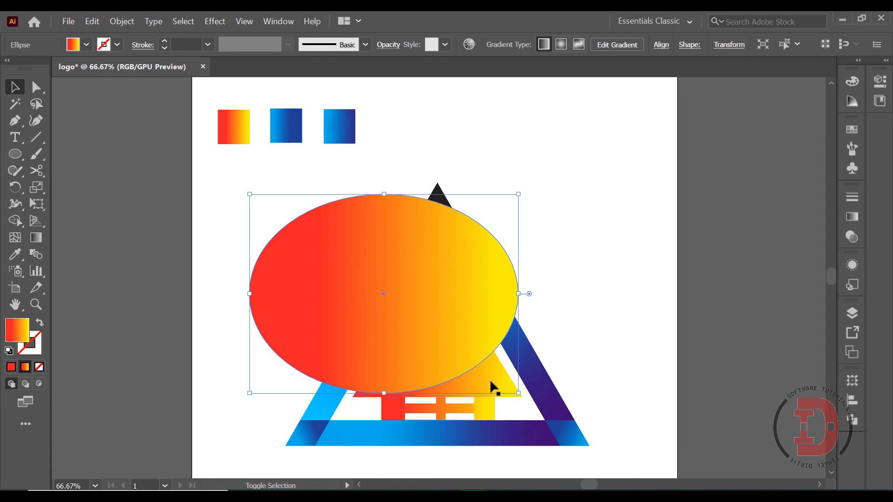
# Step: Subtract the ellipse from the roof shape with Minus Front, keeping the curved lower-right piece
pyautogui.keyDown('shift'); pyautogui.click(490, 380); pyautogui.keyUp('shift')
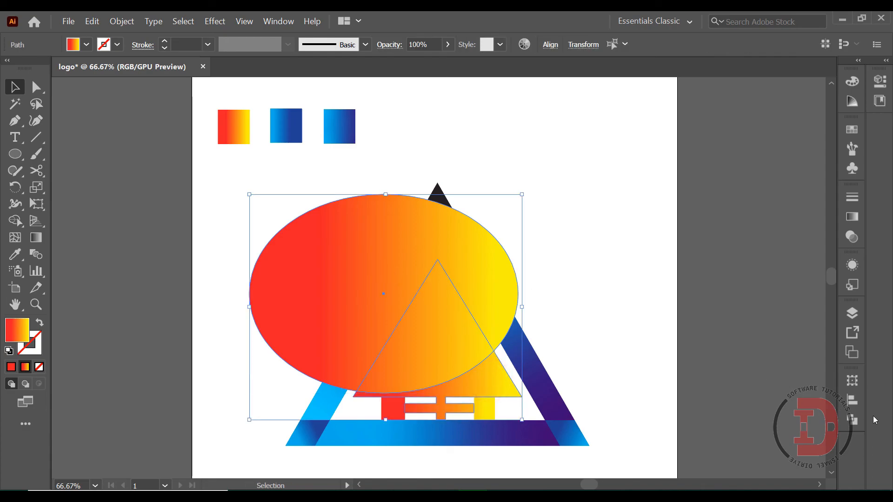
pyautogui.click(853, 421)
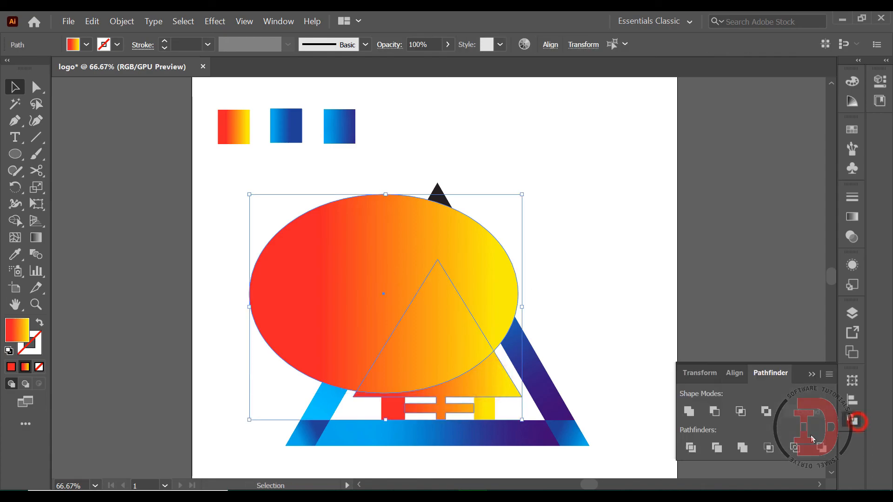
pyautogui.click(715, 411)
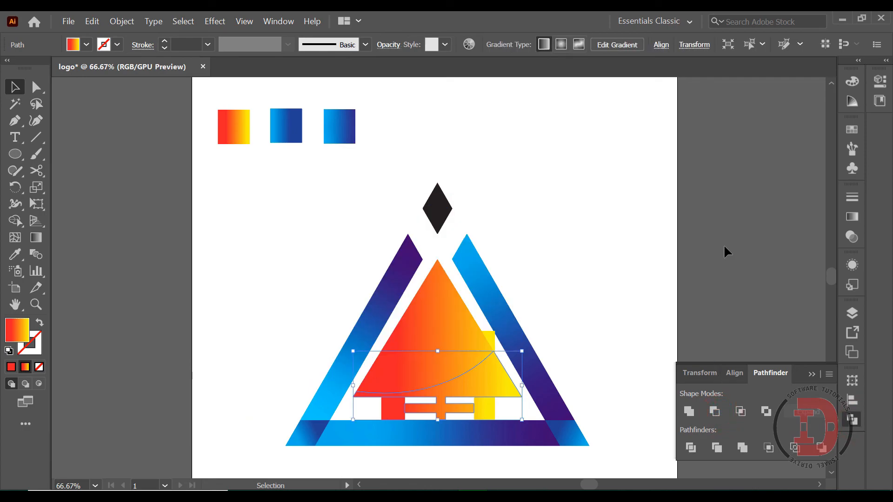
# Step: Shift the red gradient stop of the curved lower roof piece rightward, closer to its yellow stop
pyautogui.click(441, 323)
pyautogui.click(505, 389)
pyautogui.click(36, 238)
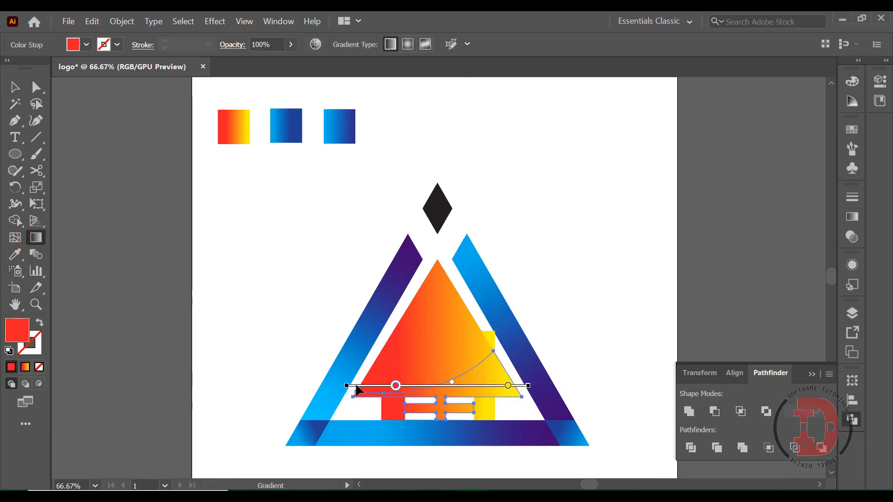
pyautogui.moveTo(396, 386)
pyautogui.mouseDown()
pyautogui.moveTo(451, 388)
pyautogui.moveTo(461, 398)
pyautogui.mouseUp()
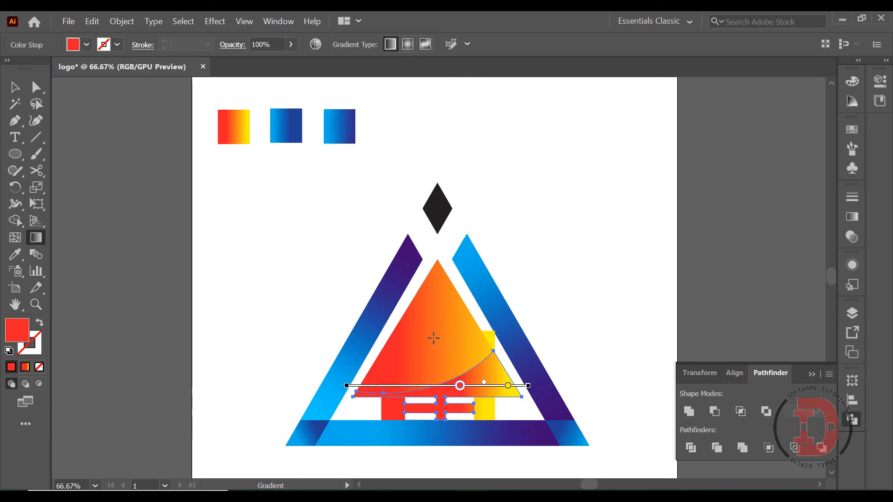
# Step: Shift the yellow gradient stop of the main roof triangle leftward to just past the triangle's centre
pyautogui.click(14, 87)
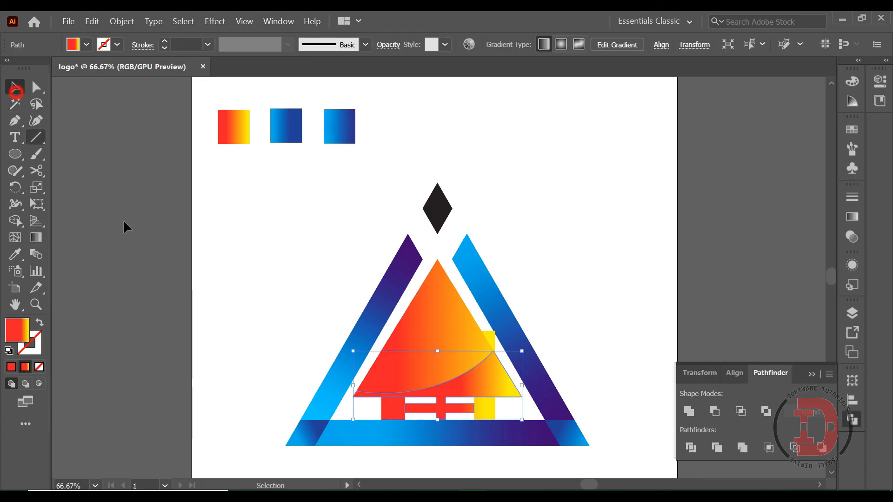
pyautogui.click(425, 303)
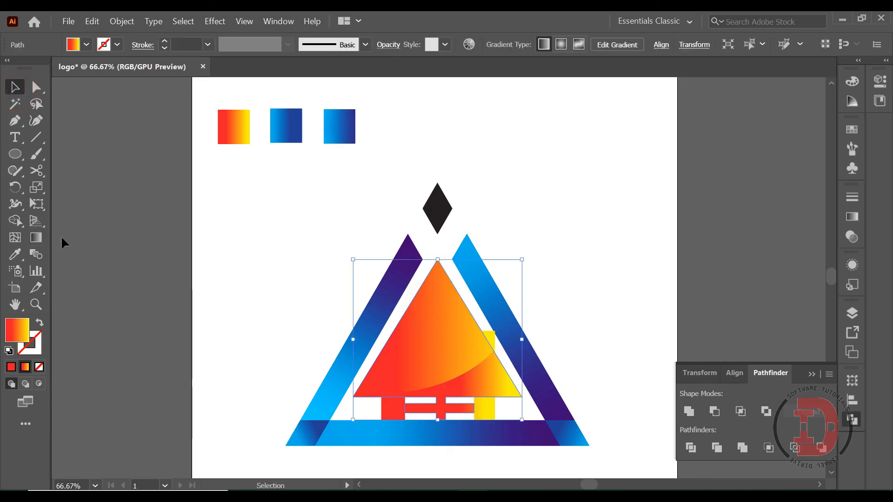
pyautogui.click(36, 239)
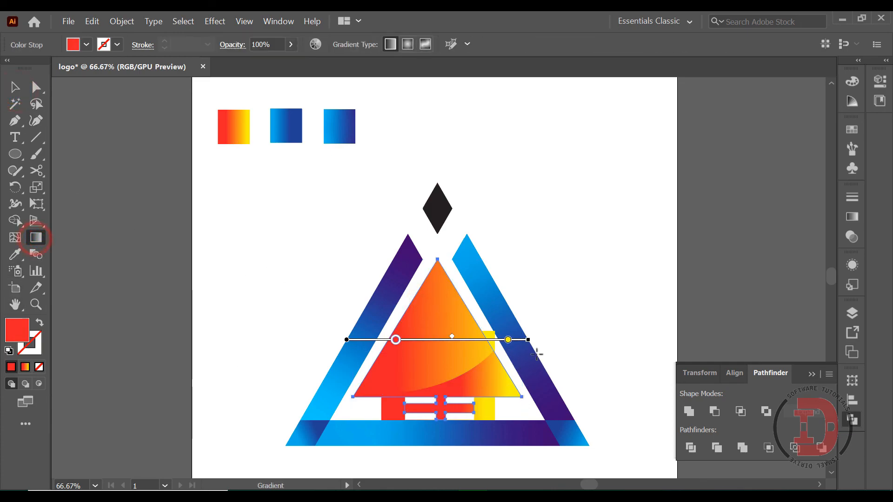
pyautogui.click(508, 340)
pyautogui.moveTo(508, 340); pyautogui.dragTo(458, 342)
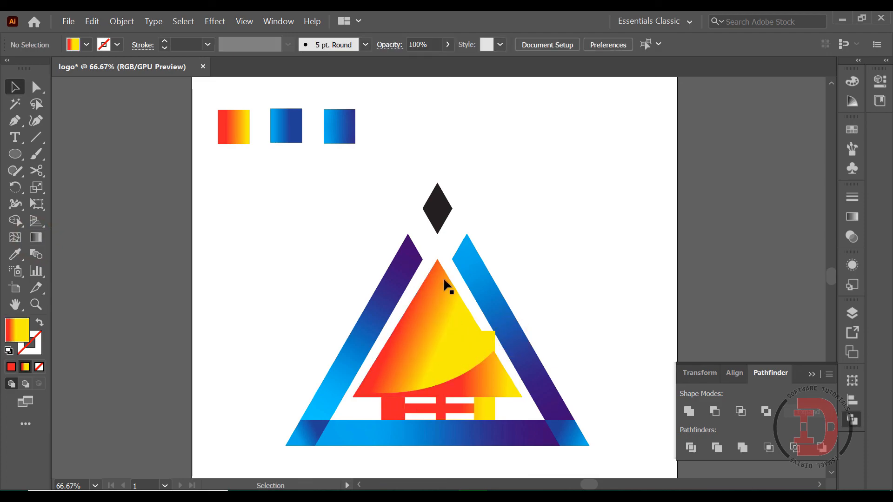
# Step: Apply the first square's red-to-yellow gradient to the apex diamond with the Eyedropper
pyautogui.click(439, 227)
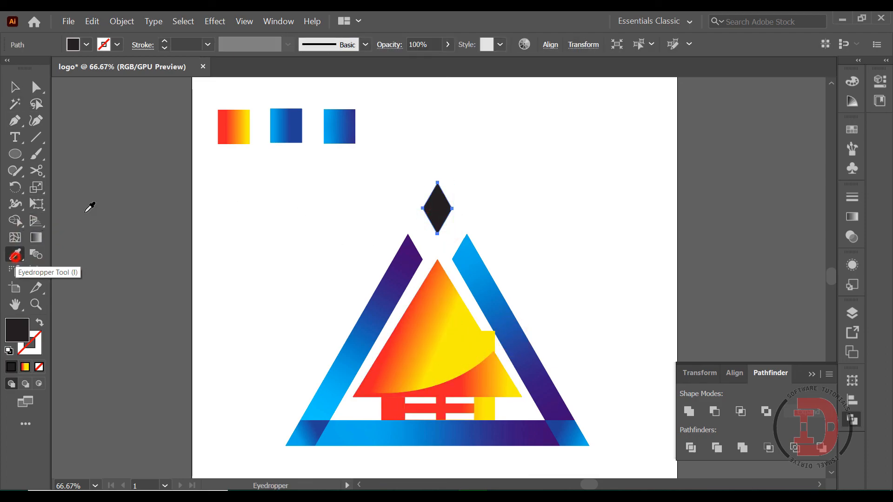
pyautogui.click(15, 254)
pyautogui.click(226, 131)
pyautogui.click(36, 238)
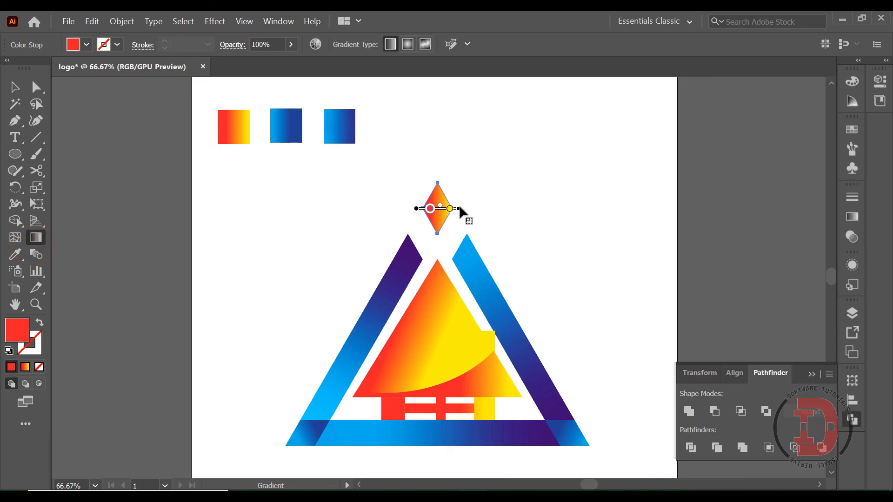
# Step: Rotate the apex diamond's gradient to run vertically from red at its upper tip to yellow at its lower tip, and adjust its stops
pyautogui.moveTo(459, 210); pyautogui.dragTo(442, 243)
pyautogui.moveTo(436, 201)
pyautogui.mouseDown()
pyautogui.moveTo(434, 187)
pyautogui.moveTo(439, 217)
pyautogui.mouseUp()
pyautogui.click(439, 221)
pyautogui.moveTo(437, 205); pyautogui.dragTo(436, 199)
pyautogui.click(476, 200)
pyautogui.press('v')
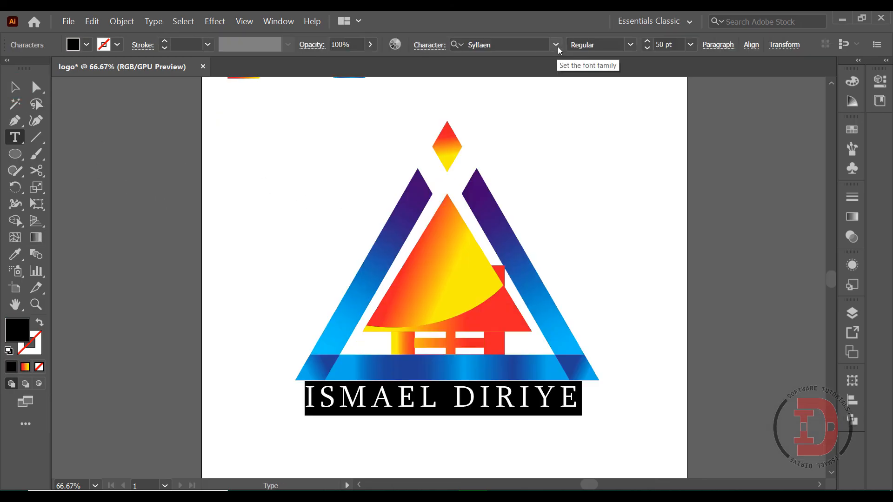
# Step: Review the font choice and character settings of the name text below the logo, and deselect the text
pyautogui.click(558, 45)
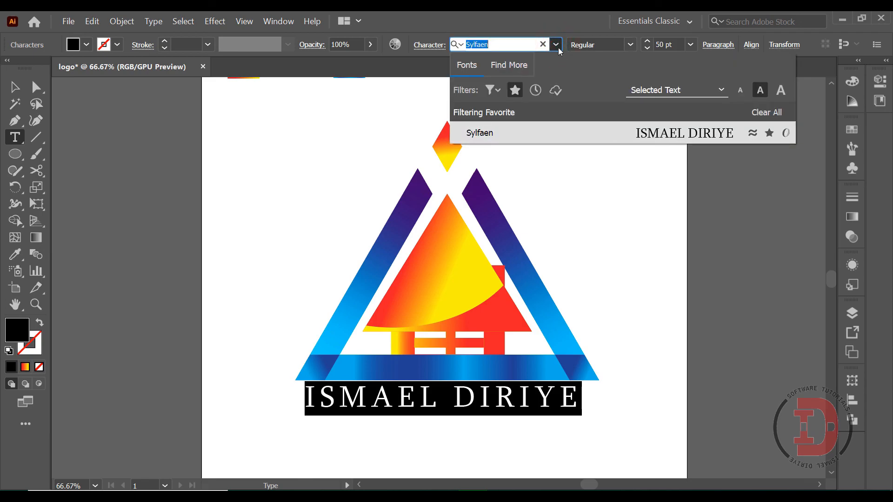
pyautogui.click(557, 46)
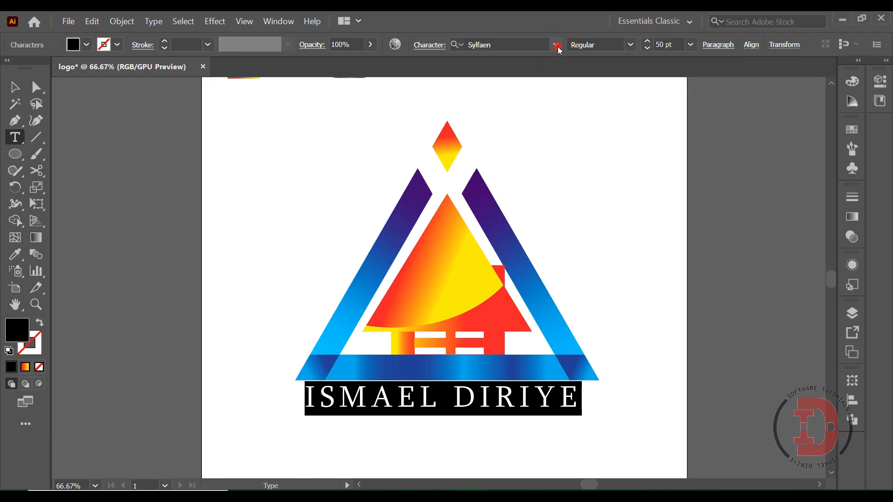
pyautogui.click(424, 47)
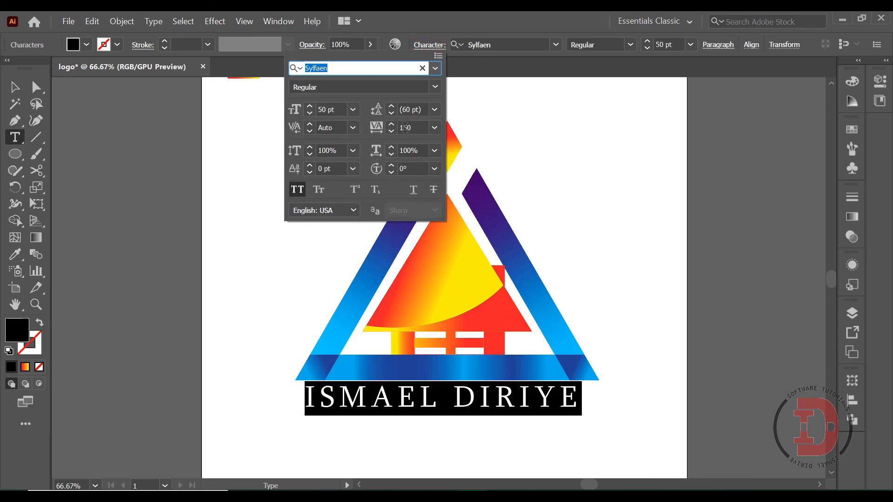
pyautogui.click(436, 69)
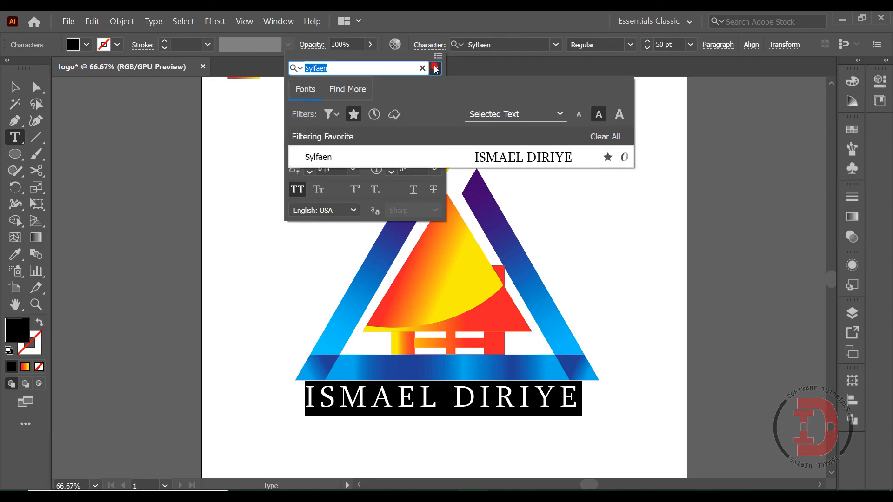
pyautogui.click(695, 147)
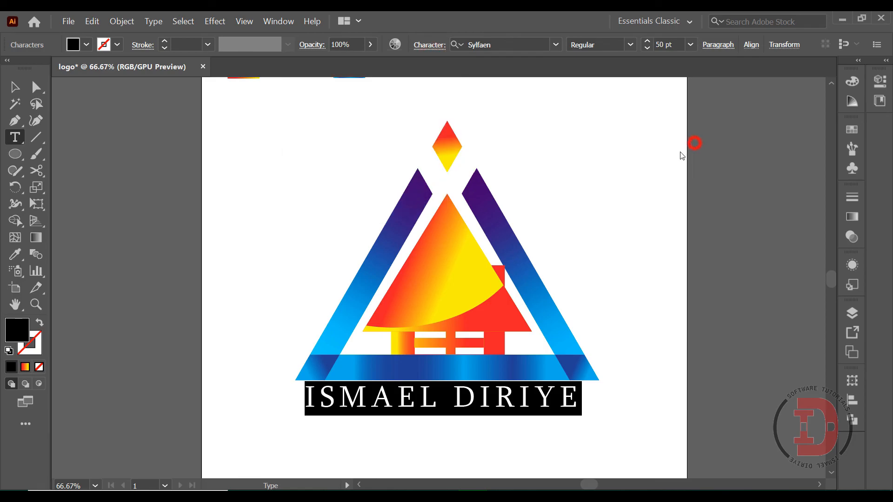
pyautogui.click(15, 87)
pyautogui.click(280, 198)
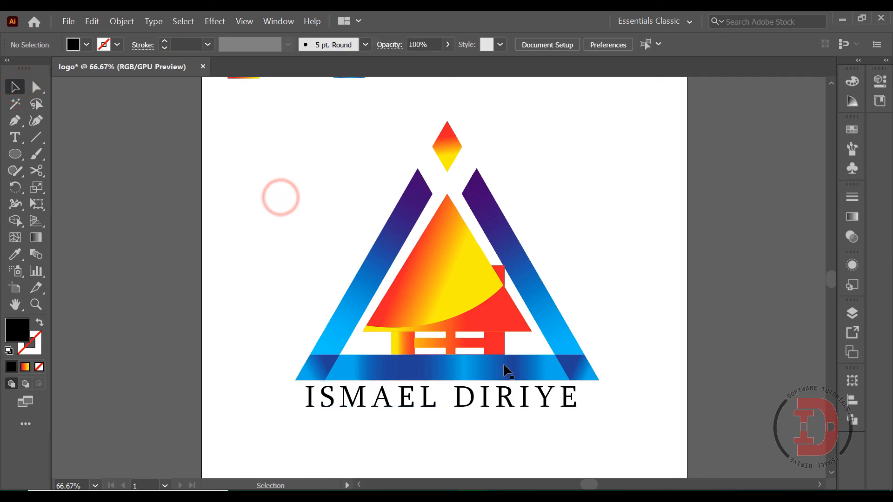